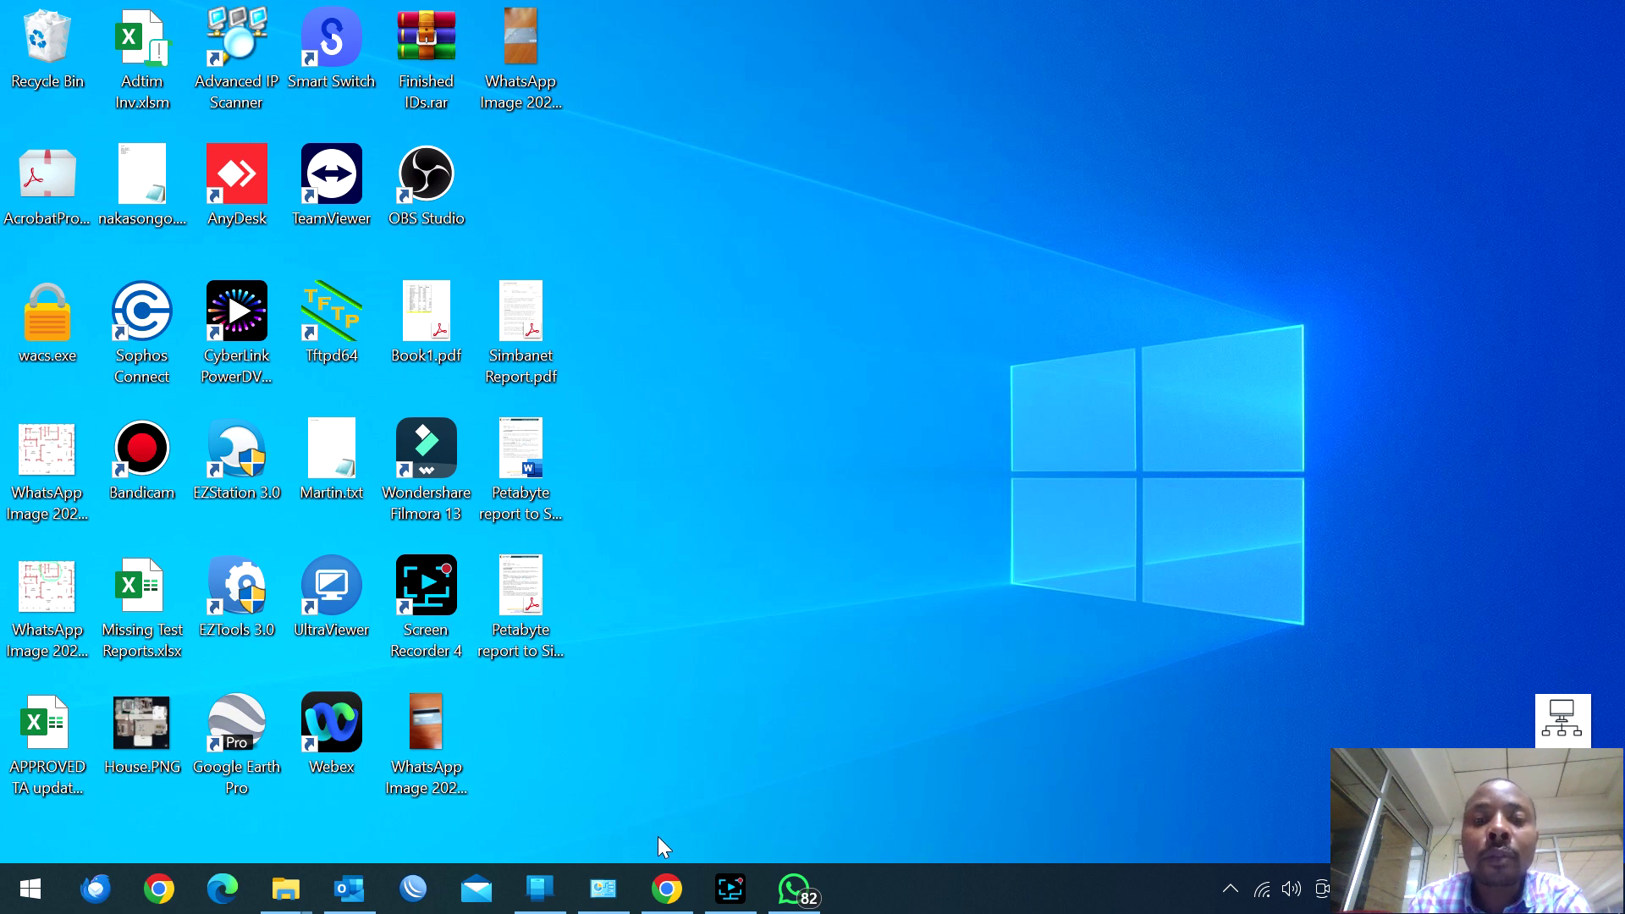
# - Switch to Chrome and view the cnVision page and the AIRTEL-UG system's application statistics
pyautogui.click(666, 902)
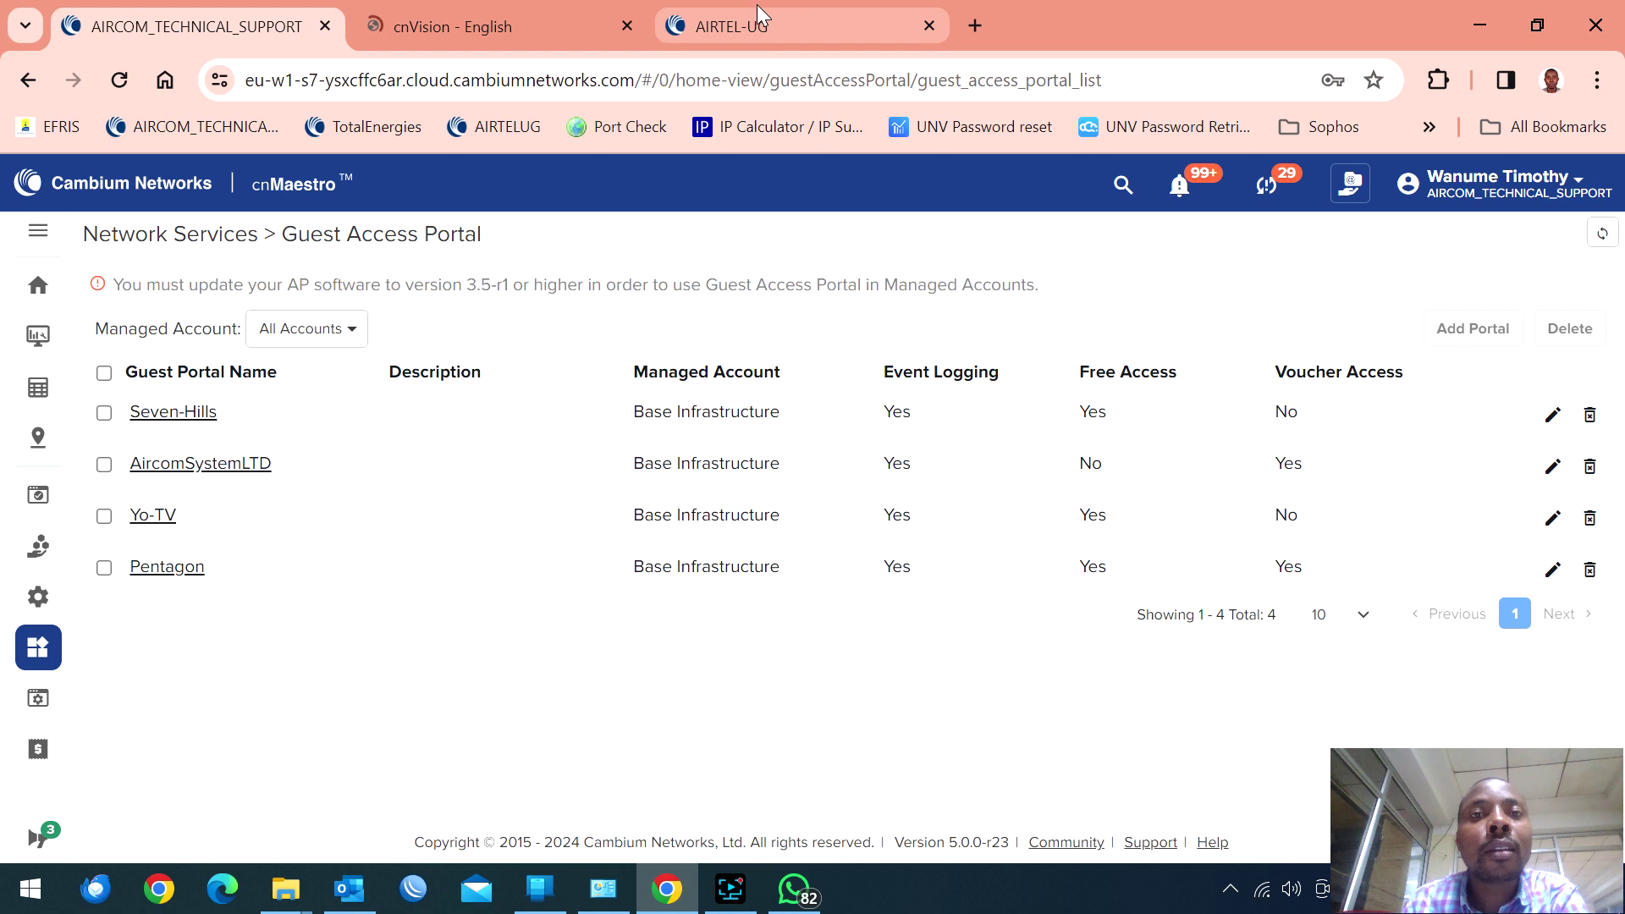
pyautogui.moveTo(749, 17)
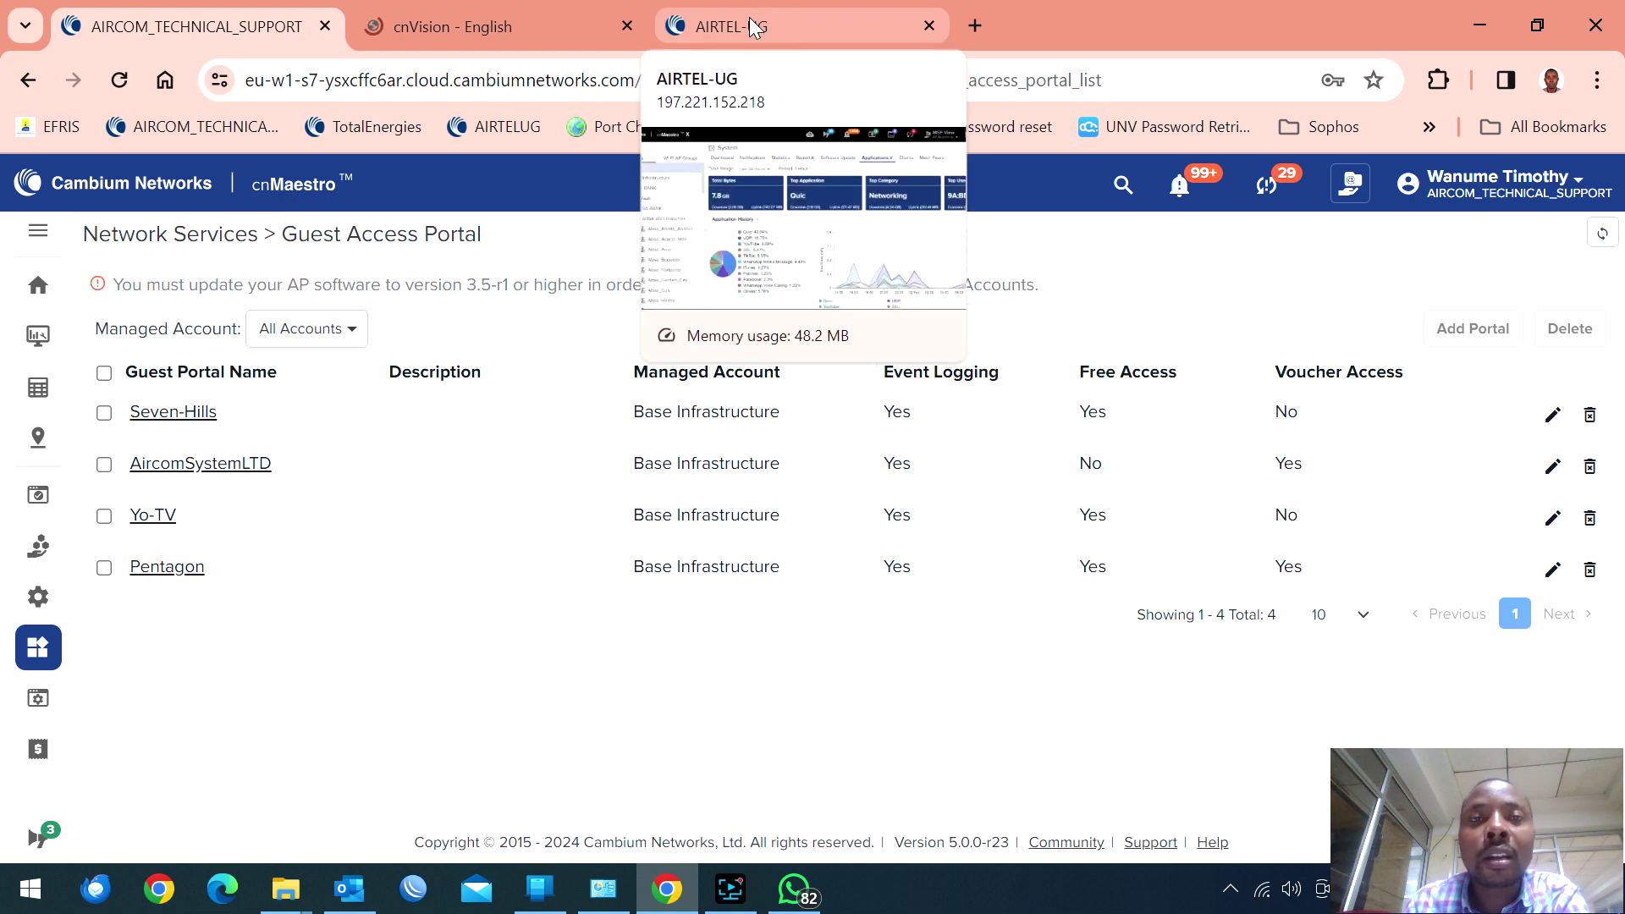
pyautogui.click(503, 18)
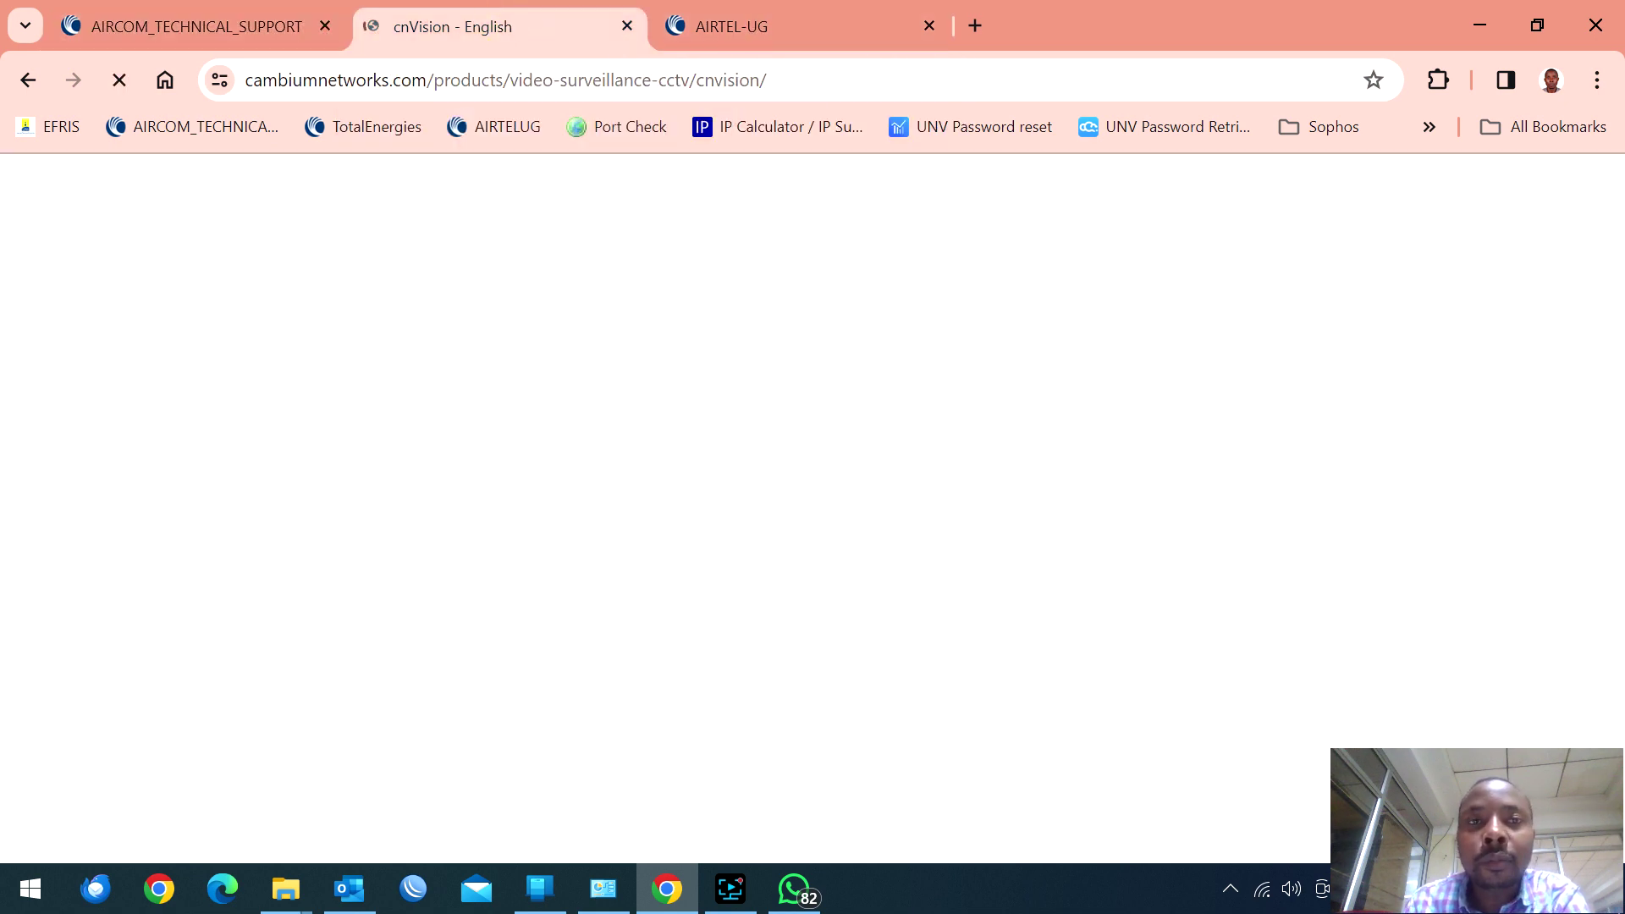
pyautogui.click(745, 37)
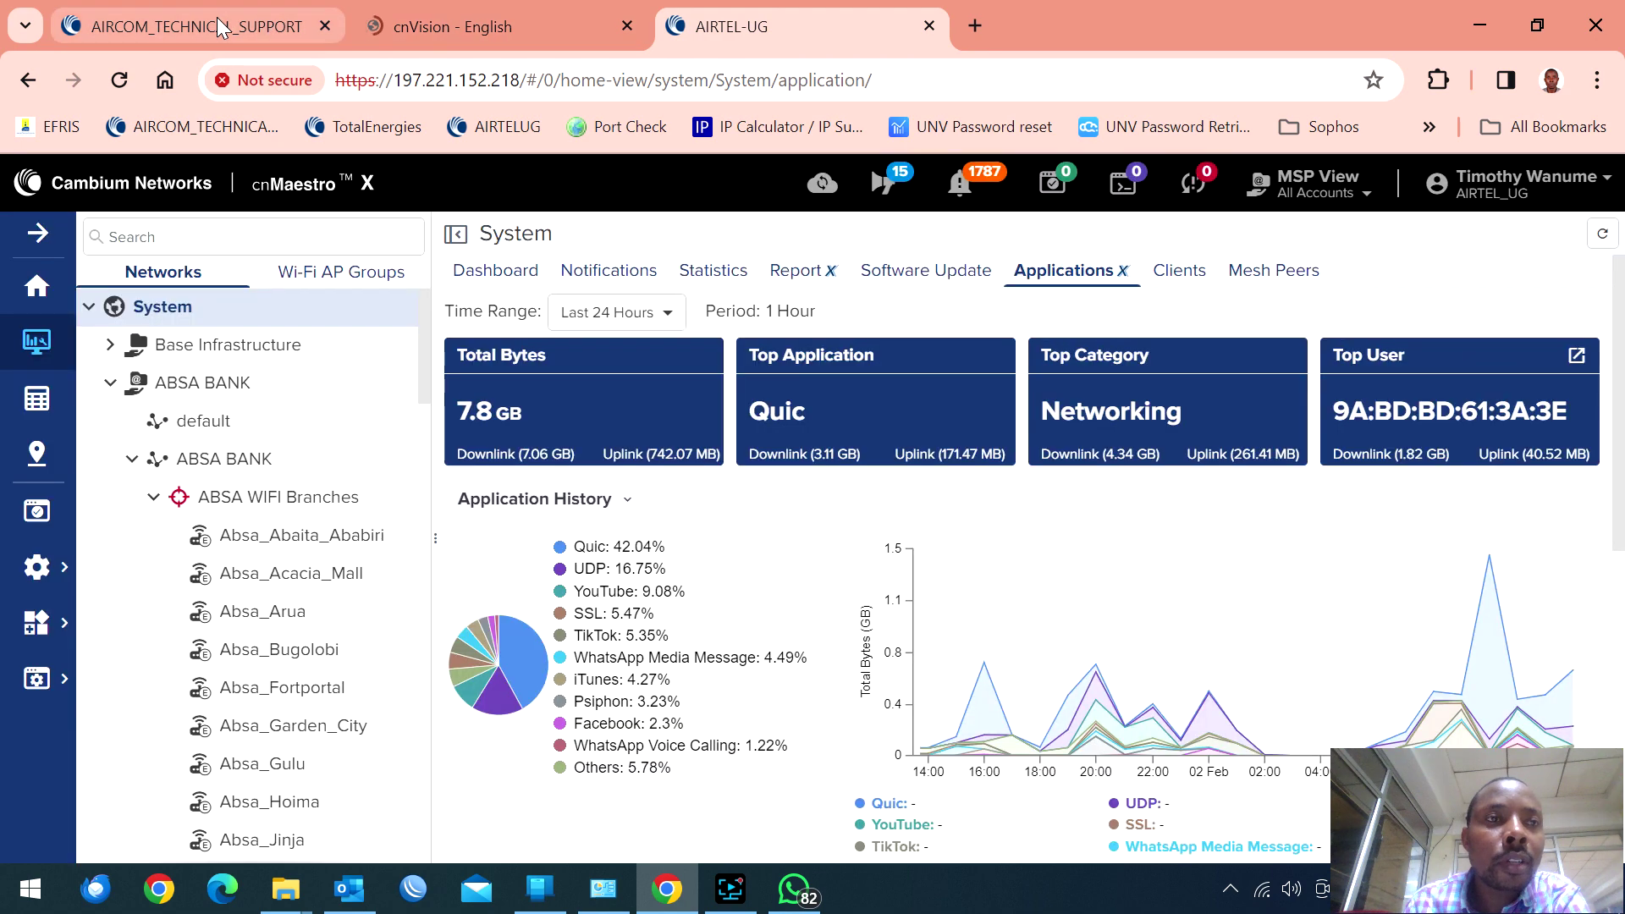
# - Return to the AIRCOM_TECHNICAL_SUPPORT account and open its Monitor and Manage view at the start of the network tree
pyautogui.click(216, 17)
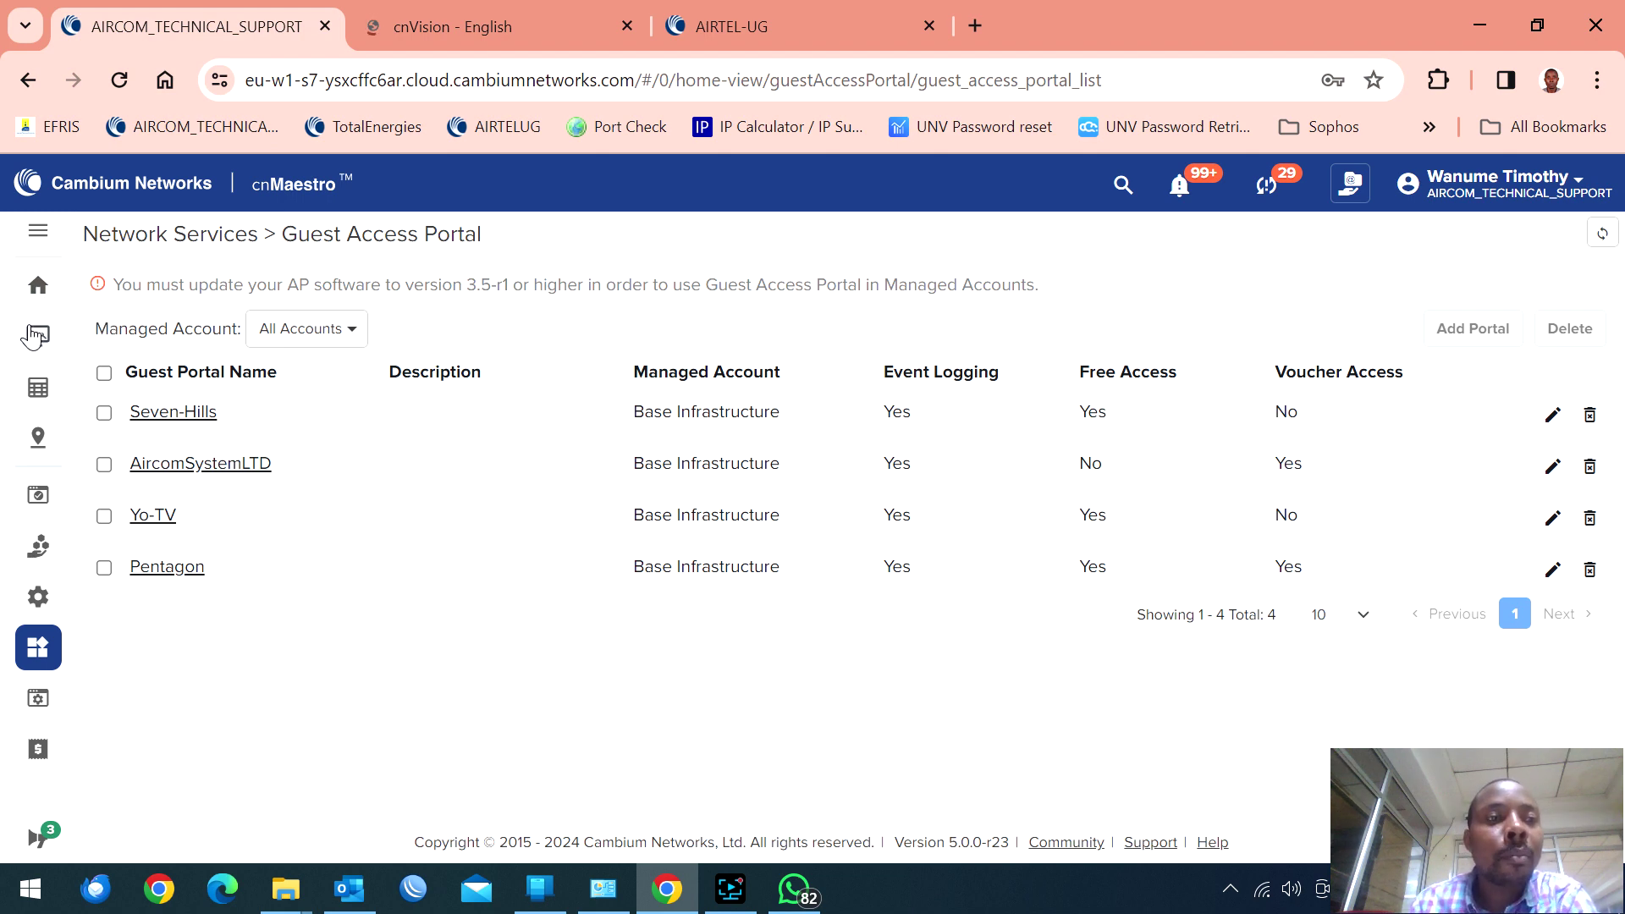
pyautogui.click(37, 336)
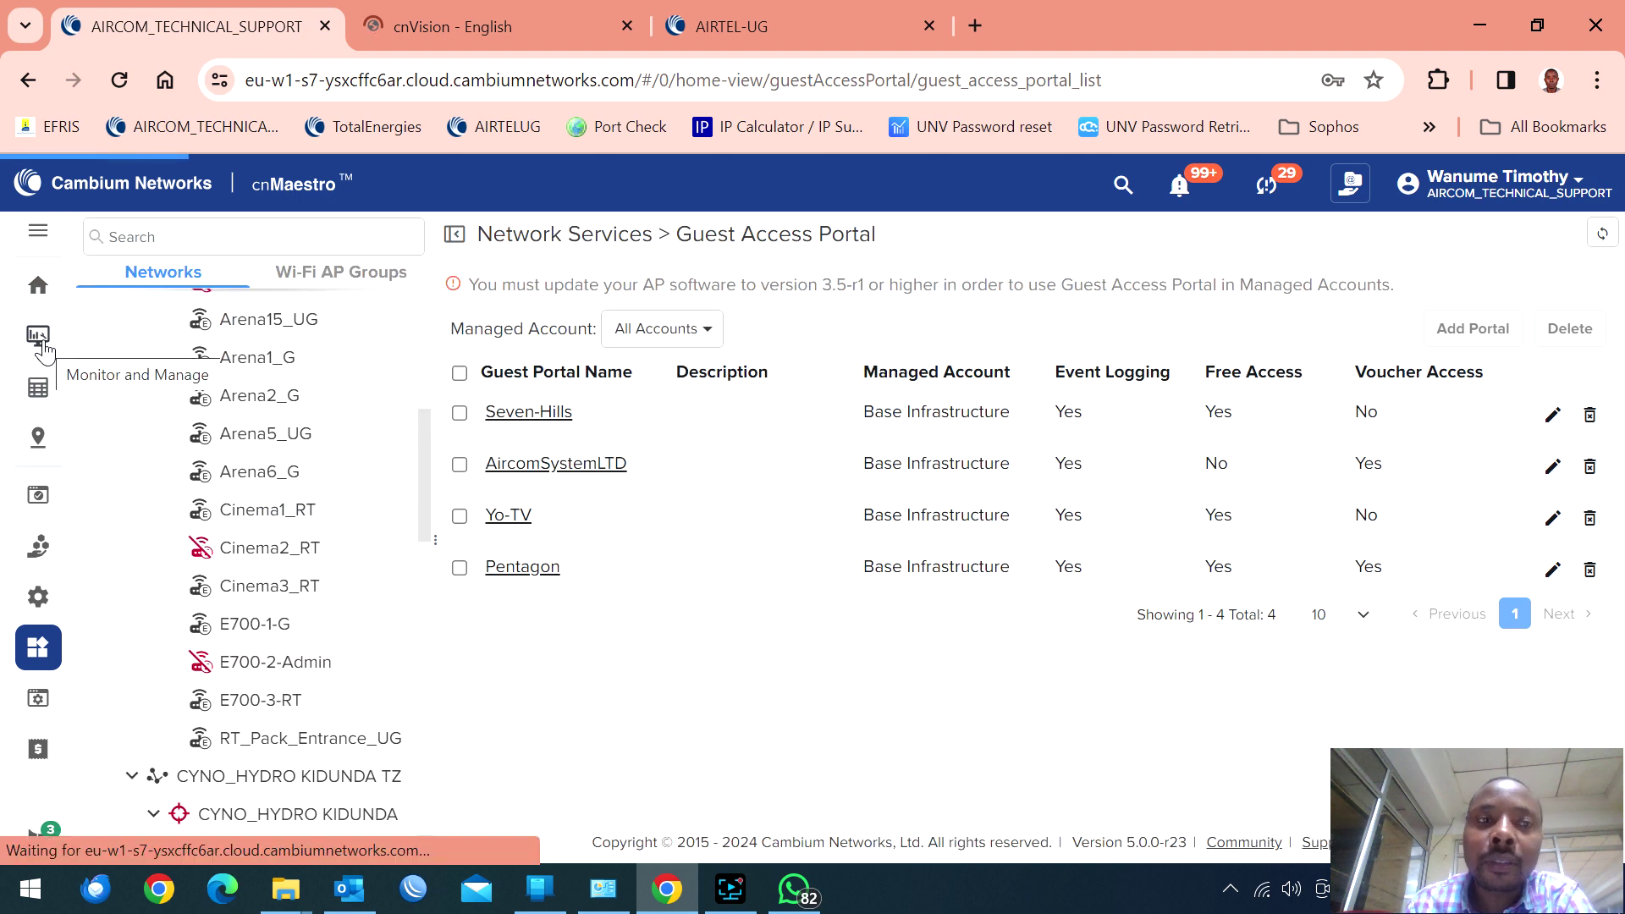
pyautogui.scroll(6, 222, 398)
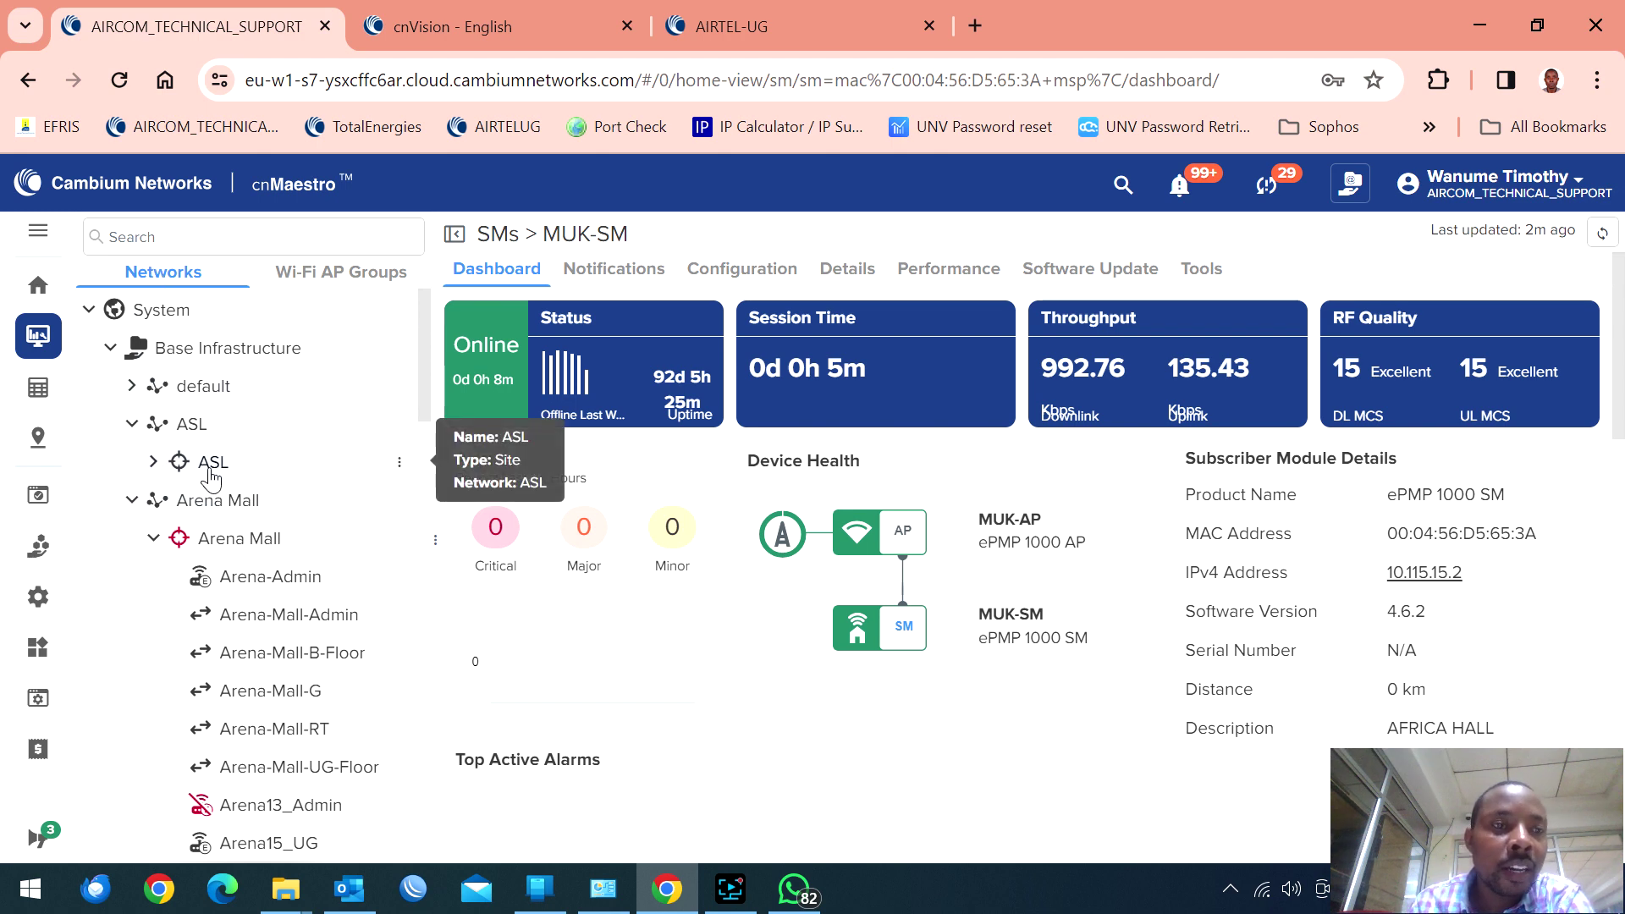
# - Collapse the expanded networks under Base Infrastructure, from Arena Mall and CYNO_HYDRO KIDUNDA TZ through METICULOUS_INSURANCE, and then ASL
pyautogui.click(130, 505)
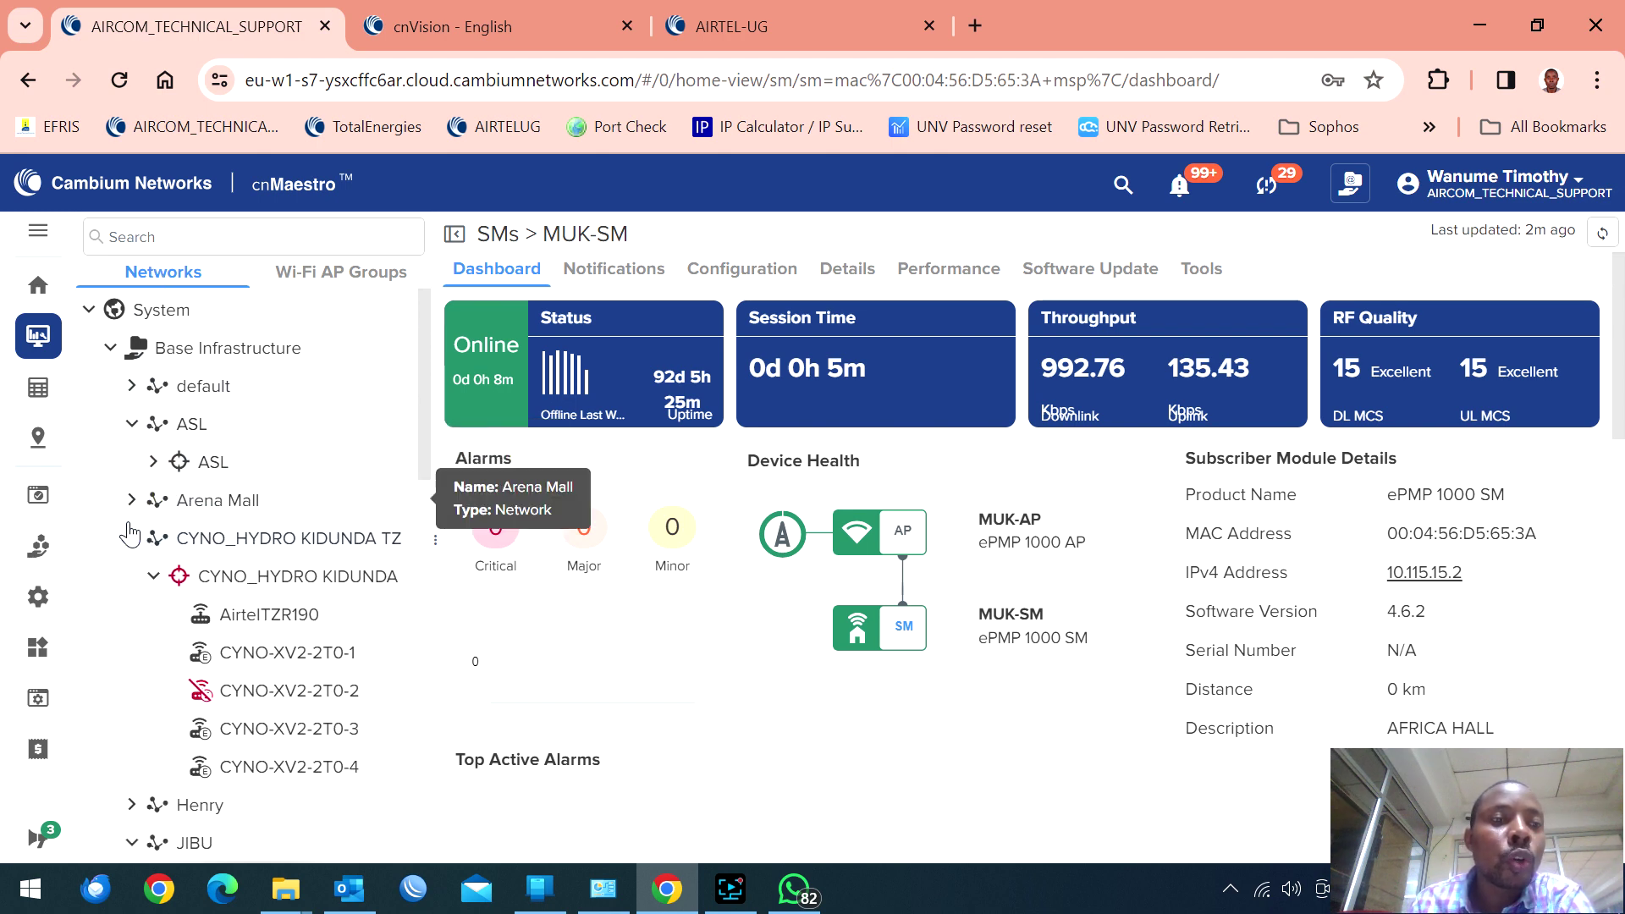
pyautogui.click(130, 535)
pyautogui.click(132, 613)
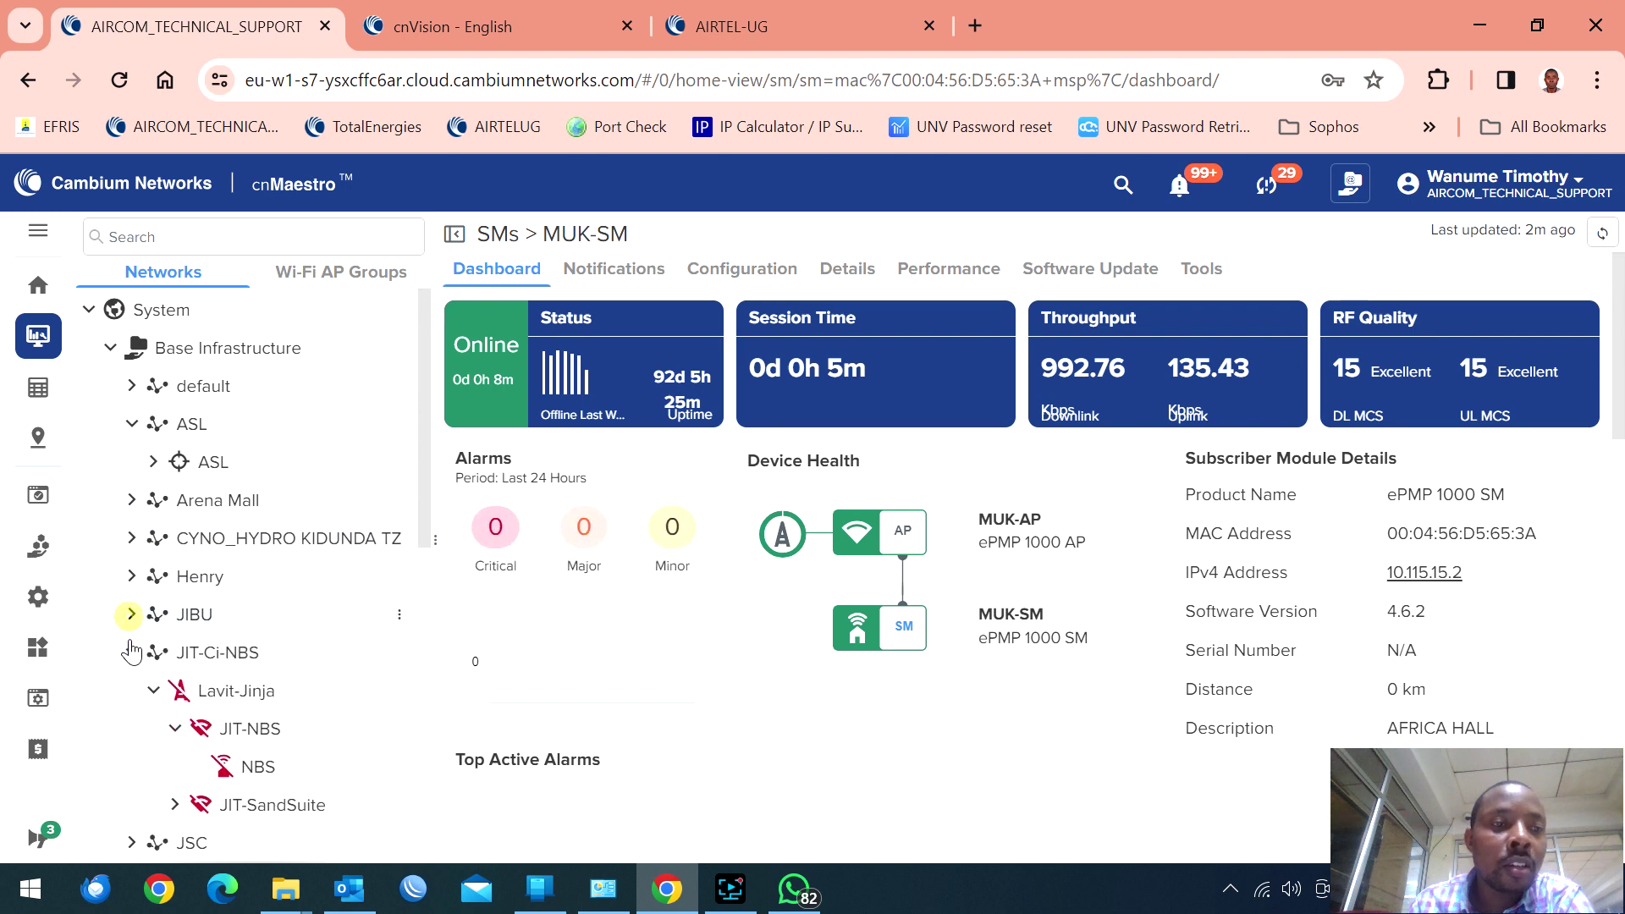
pyautogui.click(131, 653)
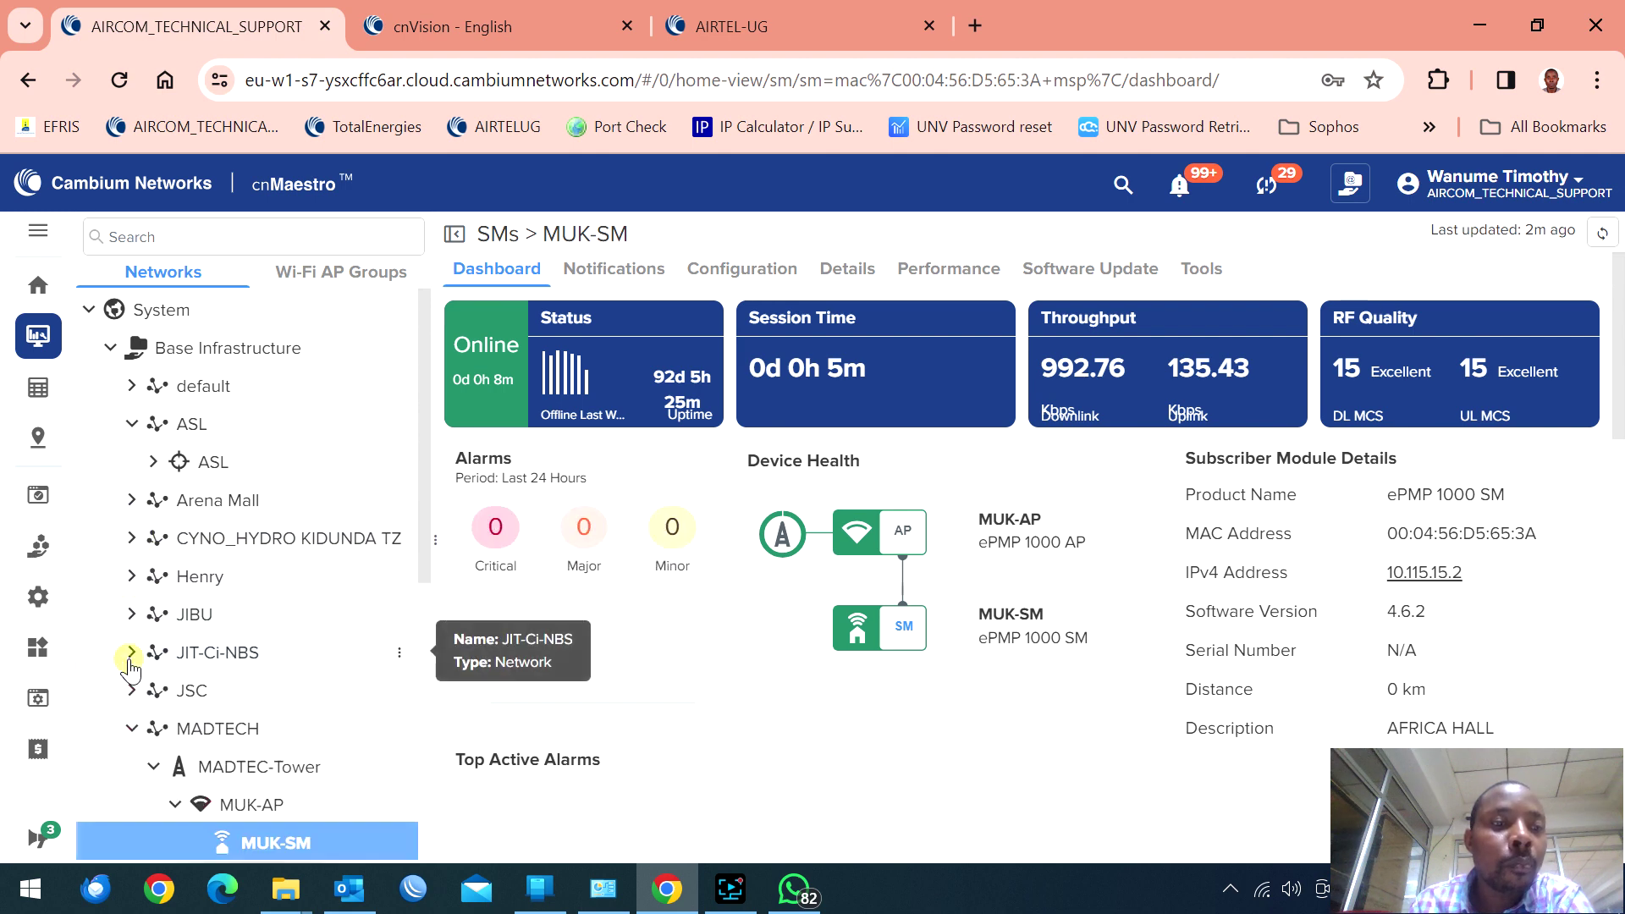
pyautogui.click(131, 728)
pyautogui.scroll(-2, 160, 735)
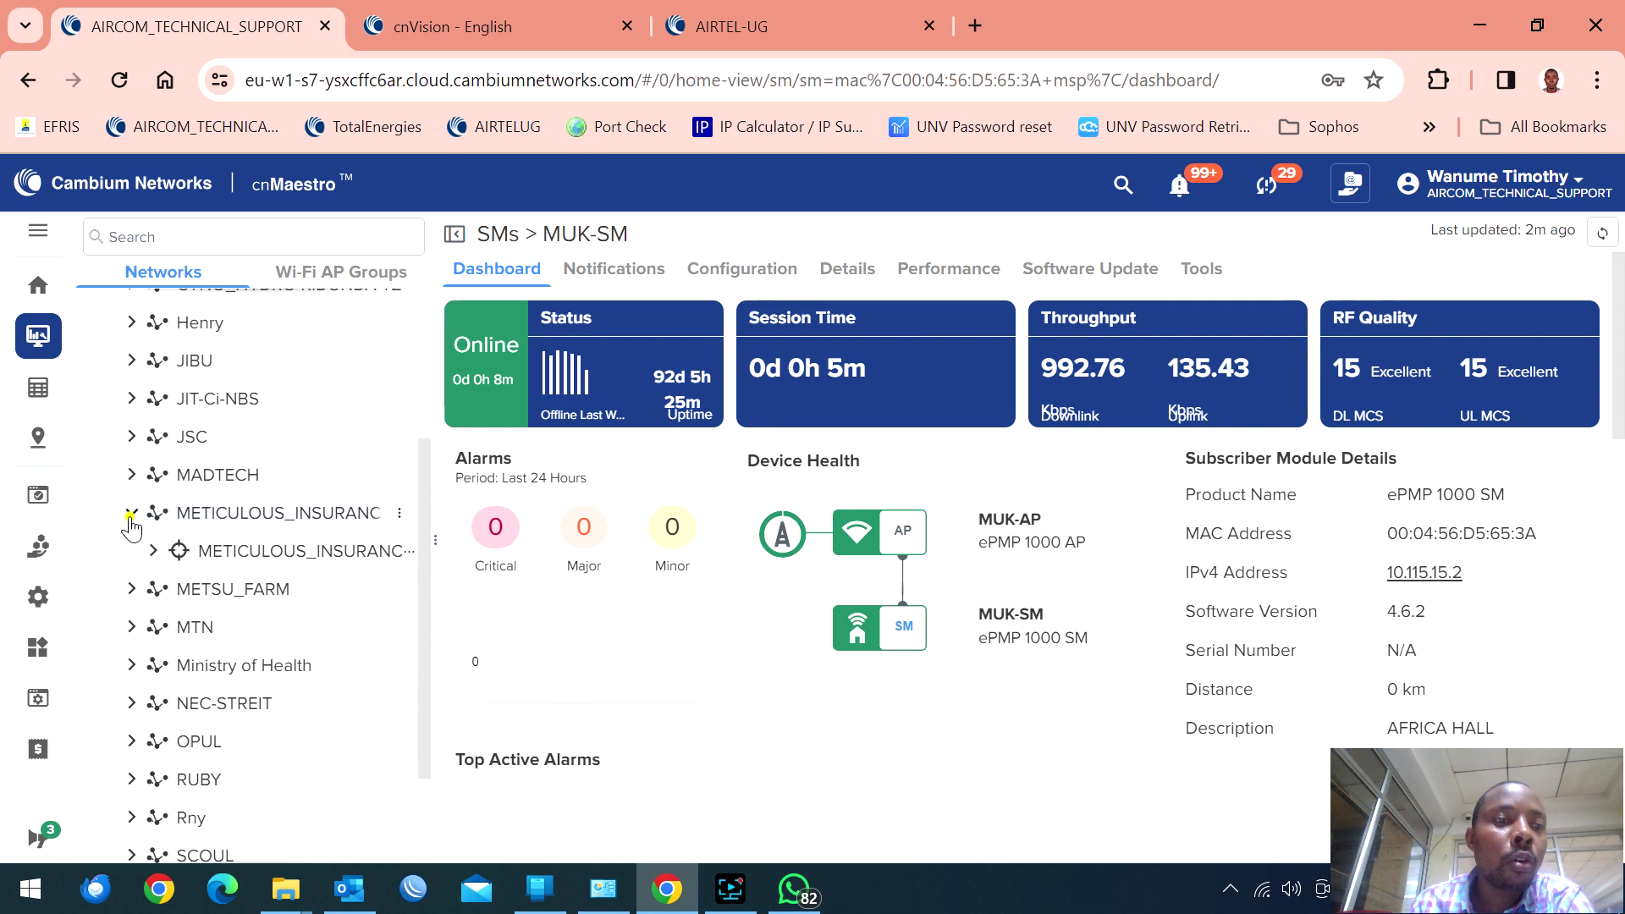
pyautogui.click(132, 512)
pyautogui.scroll(3, 194, 550)
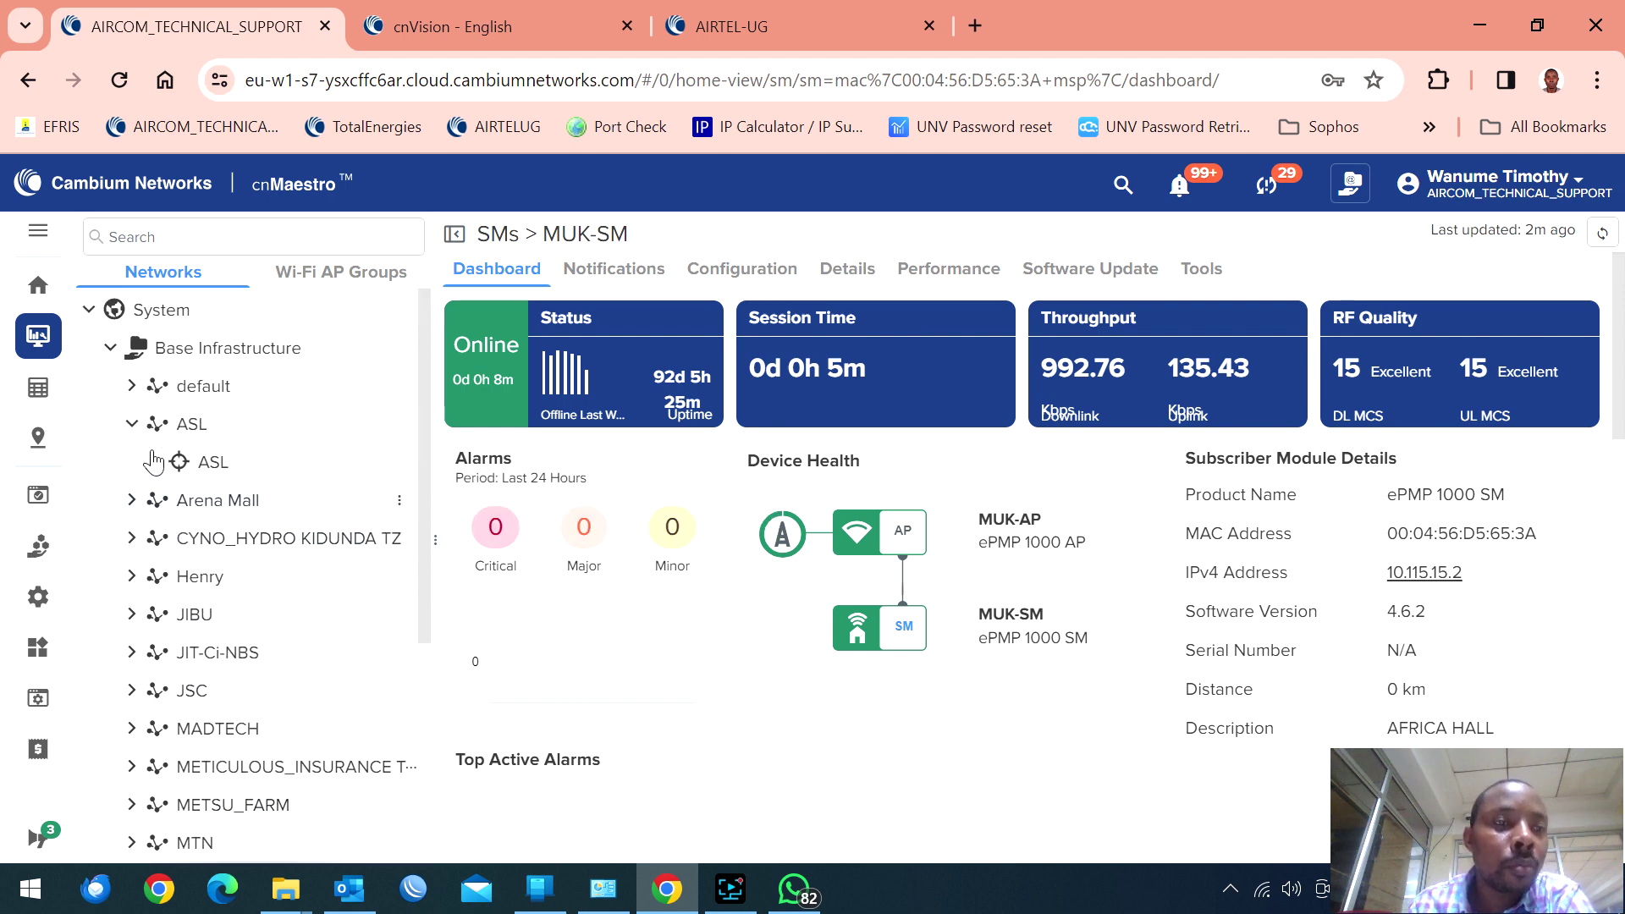
pyautogui.click(130, 425)
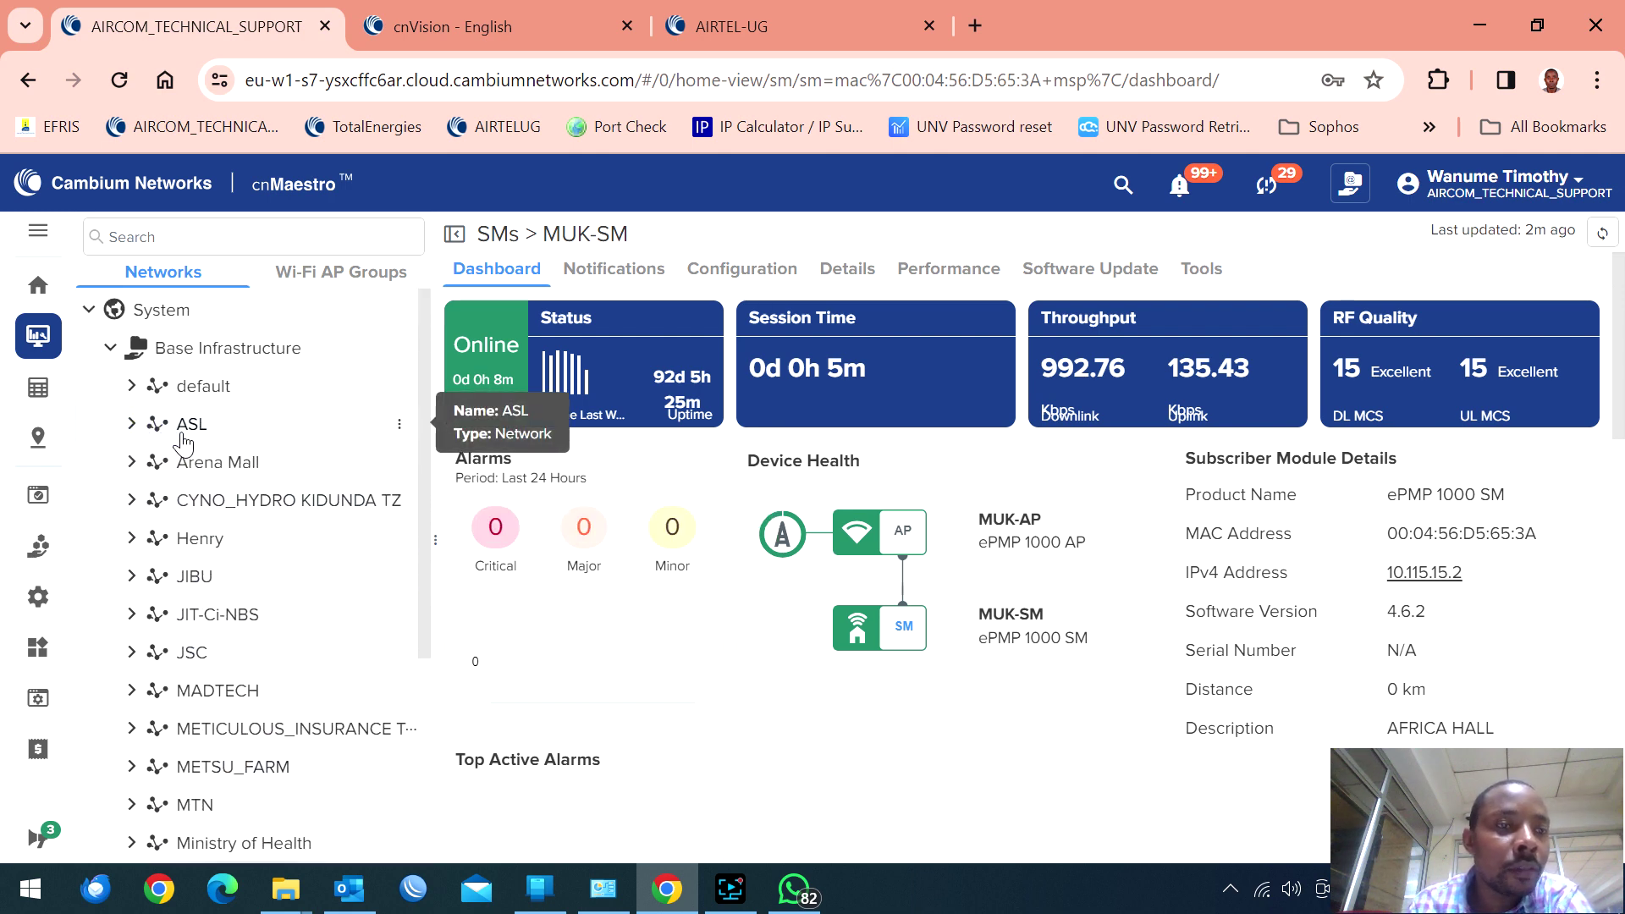
# - Expand the ASL network and its ASL site, and display the dashboard of the ASL access point
pyautogui.click(131, 424)
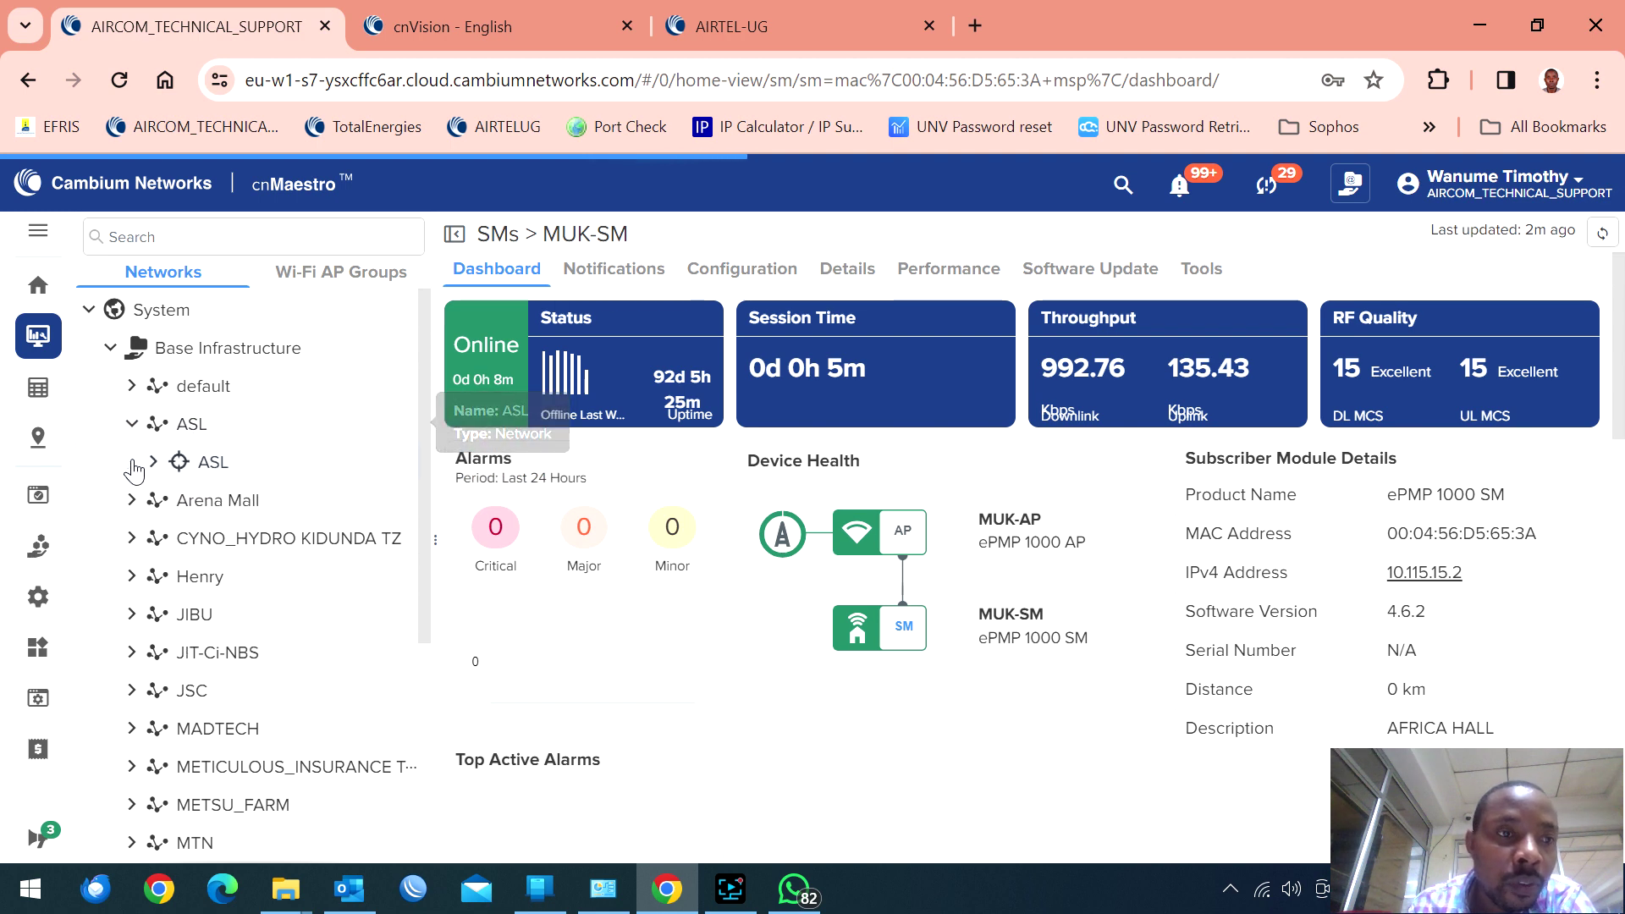
pyautogui.click(153, 462)
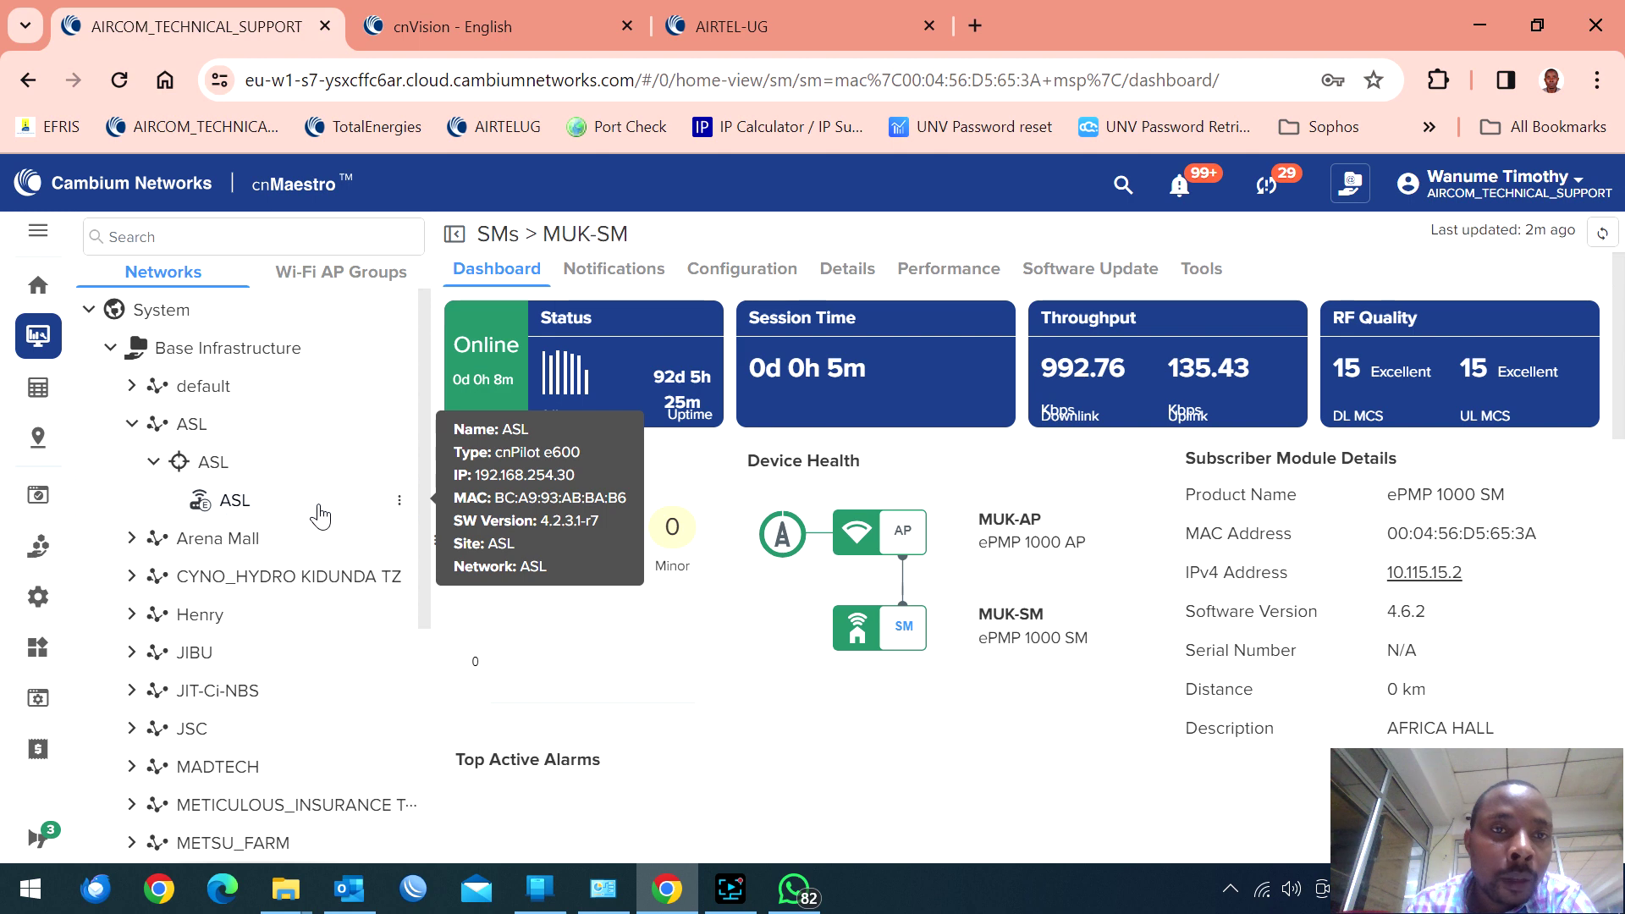
pyautogui.click(219, 506)
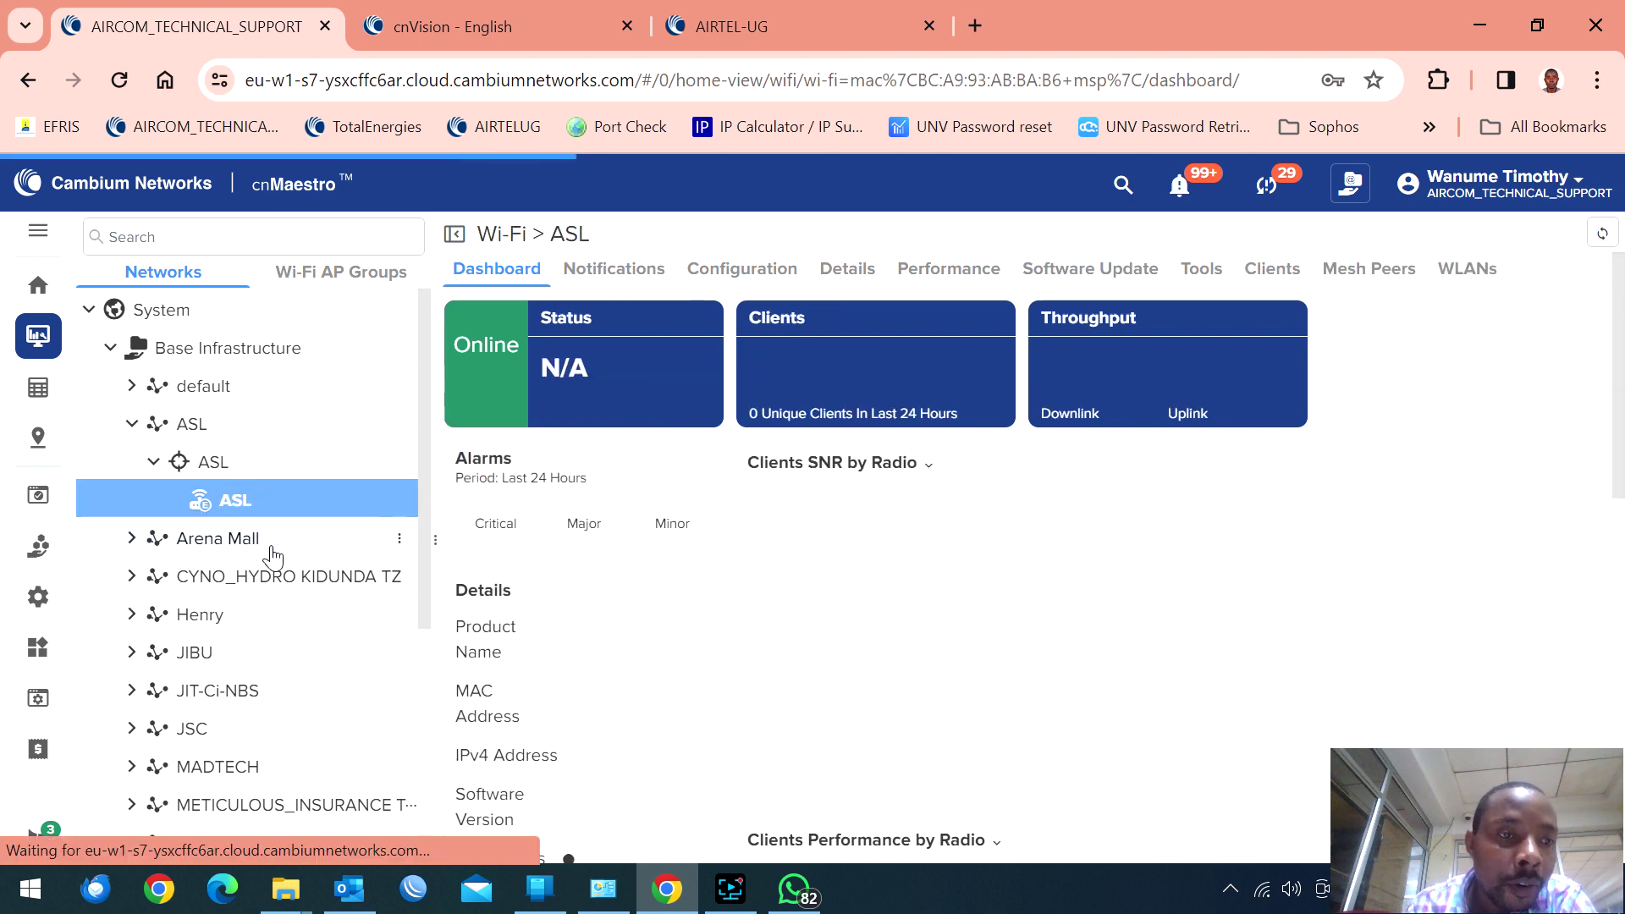
# - Open the CYNO_HYDRO KIDUNDA site under its network and examine its whole dashboard, including the top access points by throughput
pyautogui.scroll(-1, 198, 562)
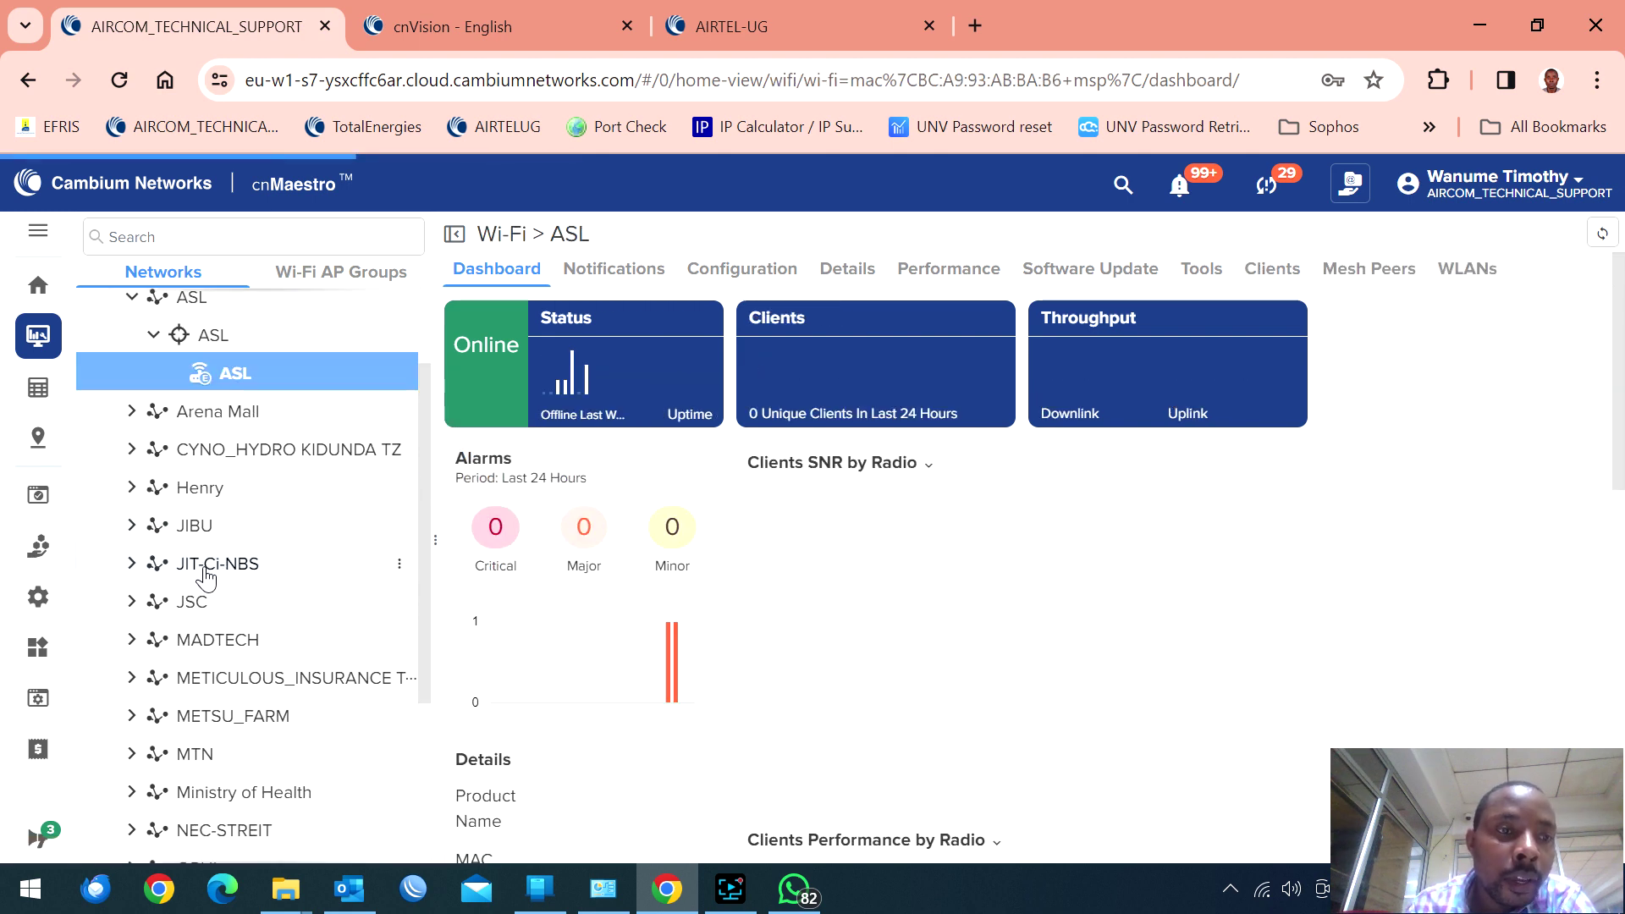
pyautogui.click(129, 454)
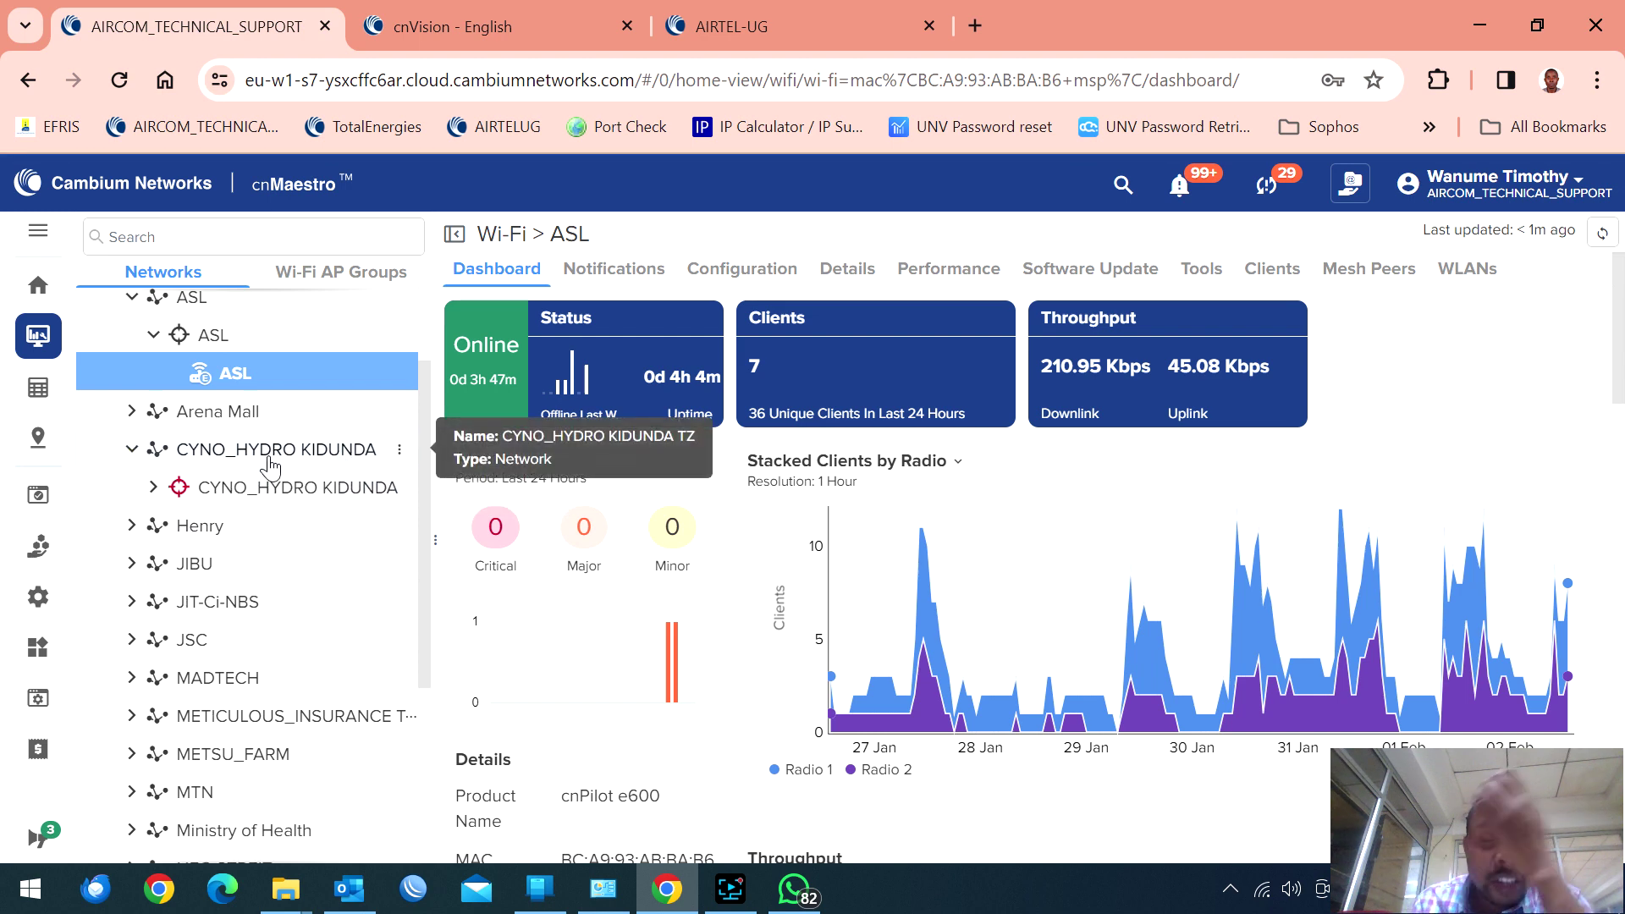
pyautogui.click(237, 488)
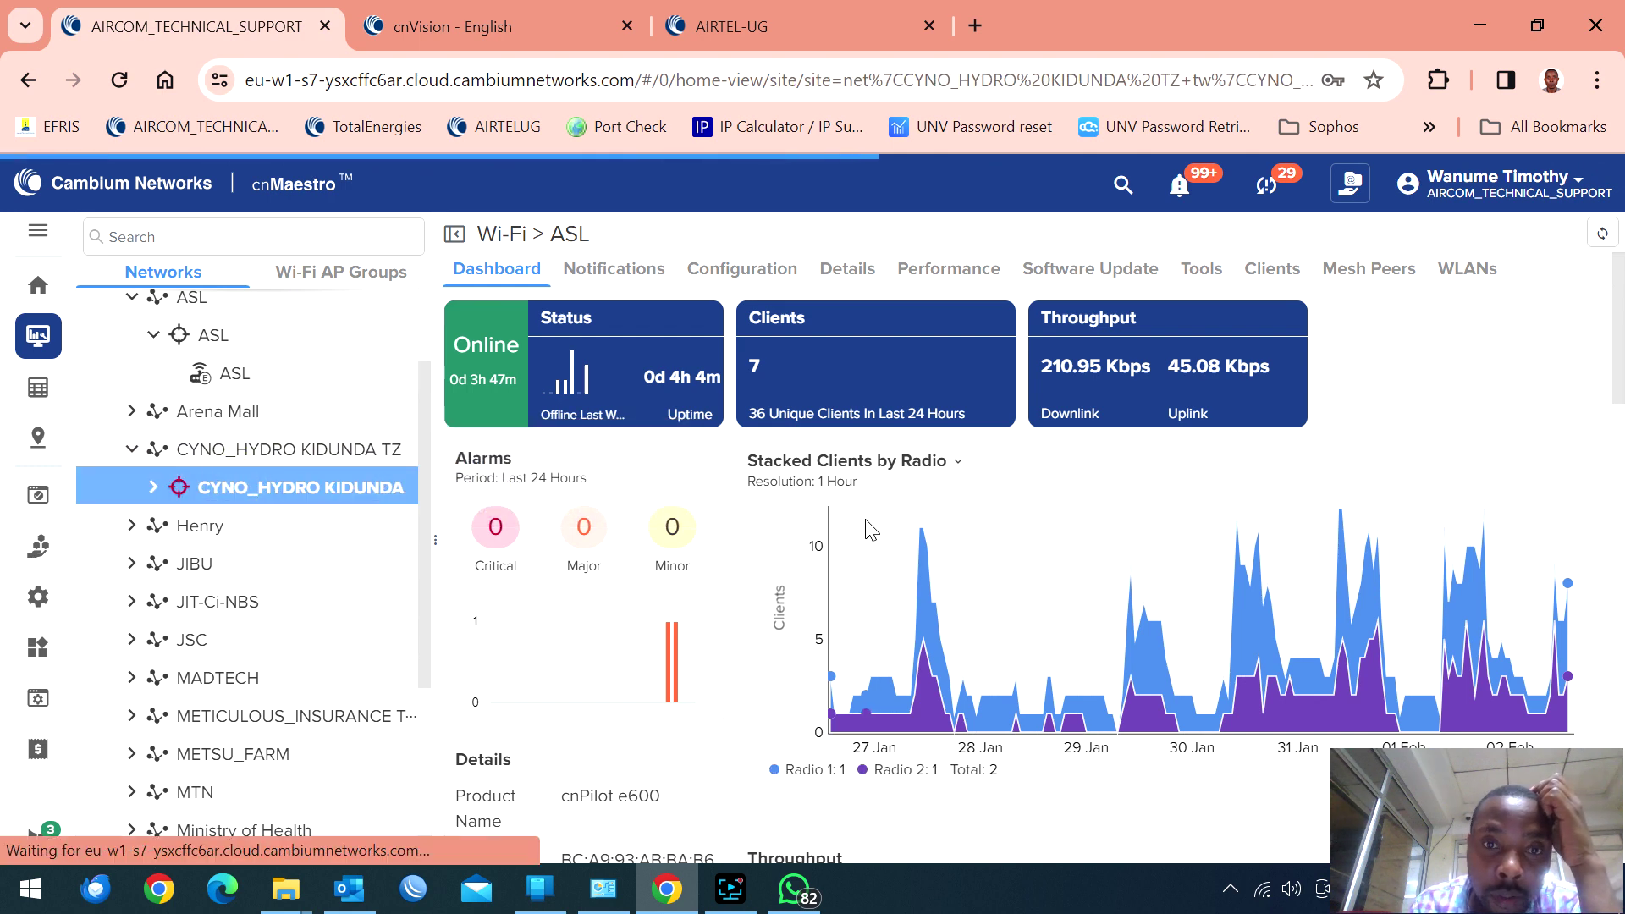
pyautogui.scroll(-4, 889, 562)
pyautogui.scroll(-15, 888, 552)
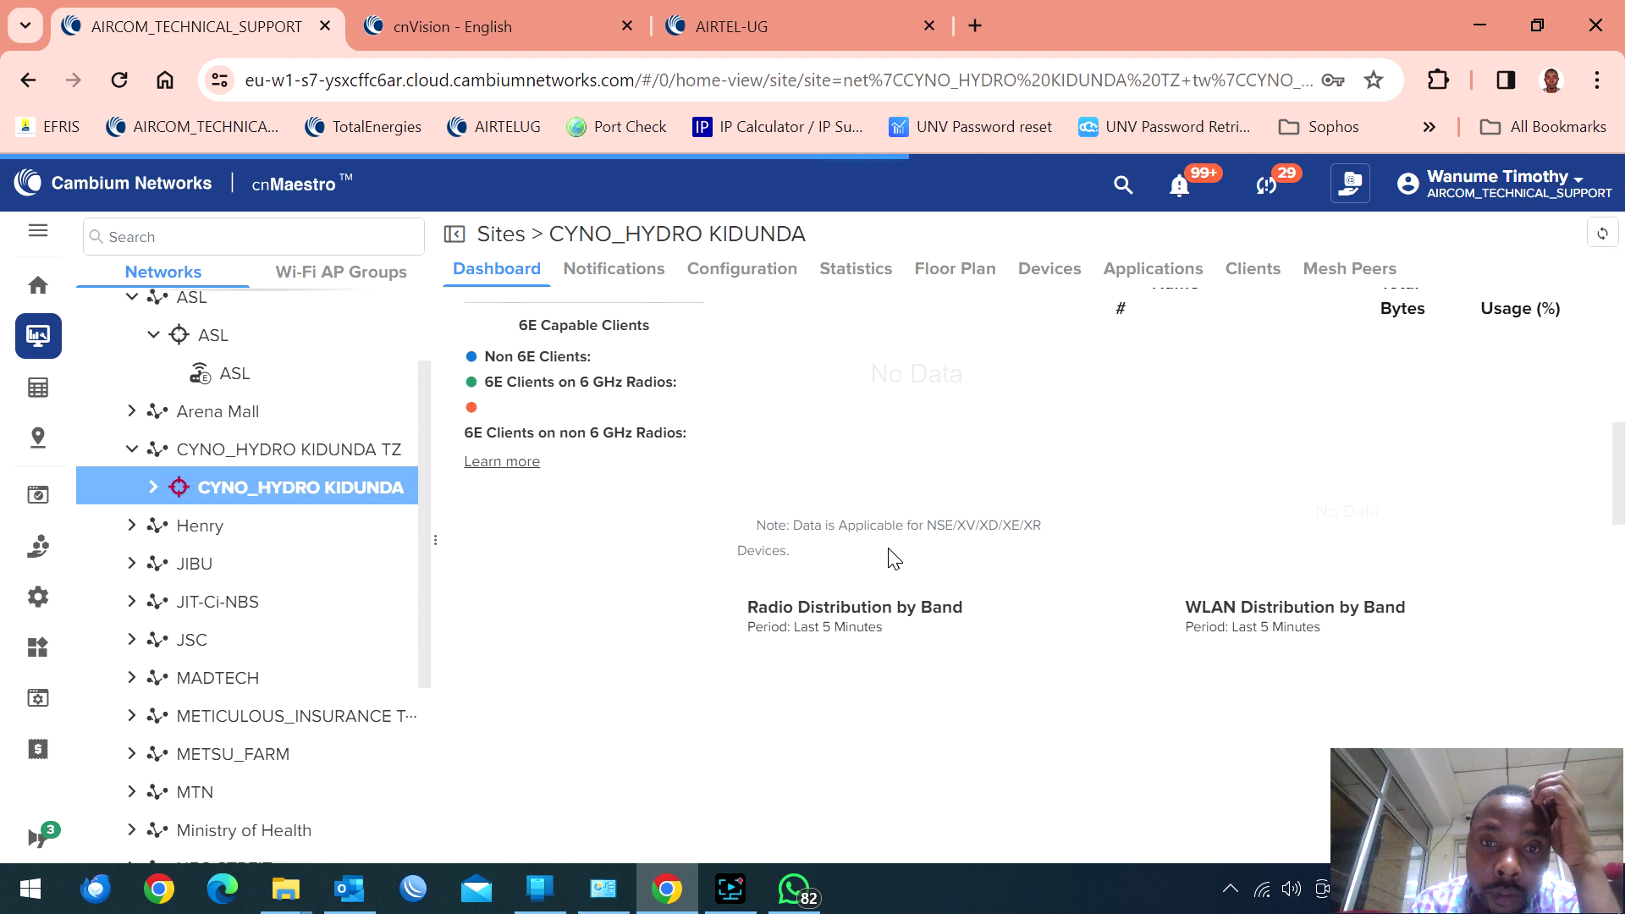
pyautogui.scroll(-7, 883, 541)
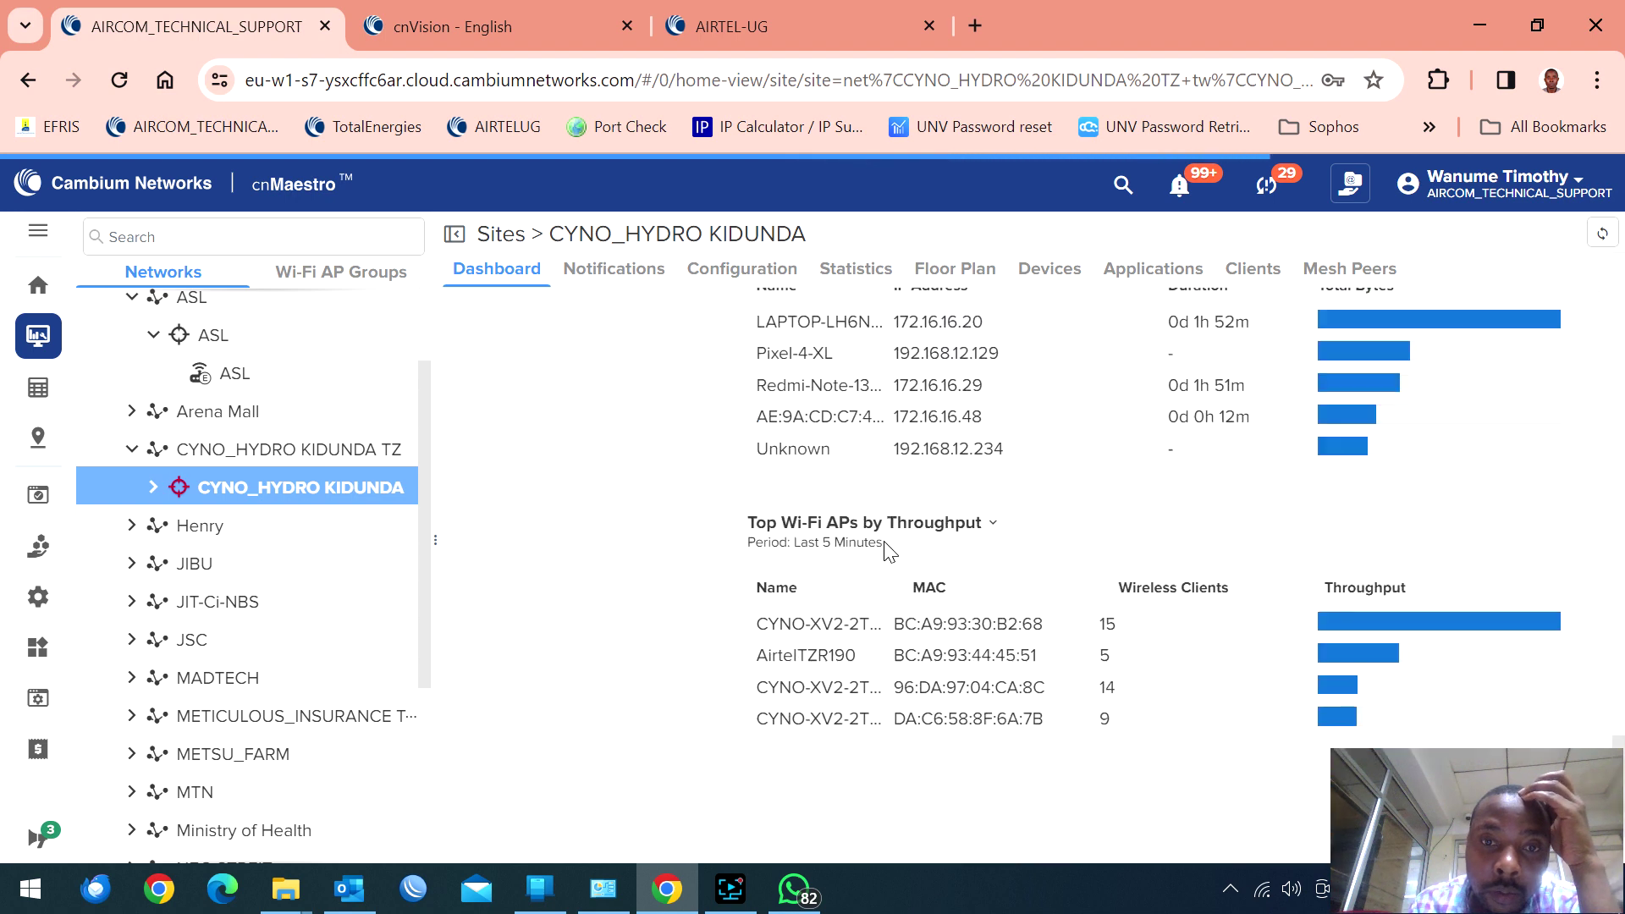
pyautogui.scroll(9, 1287, 573)
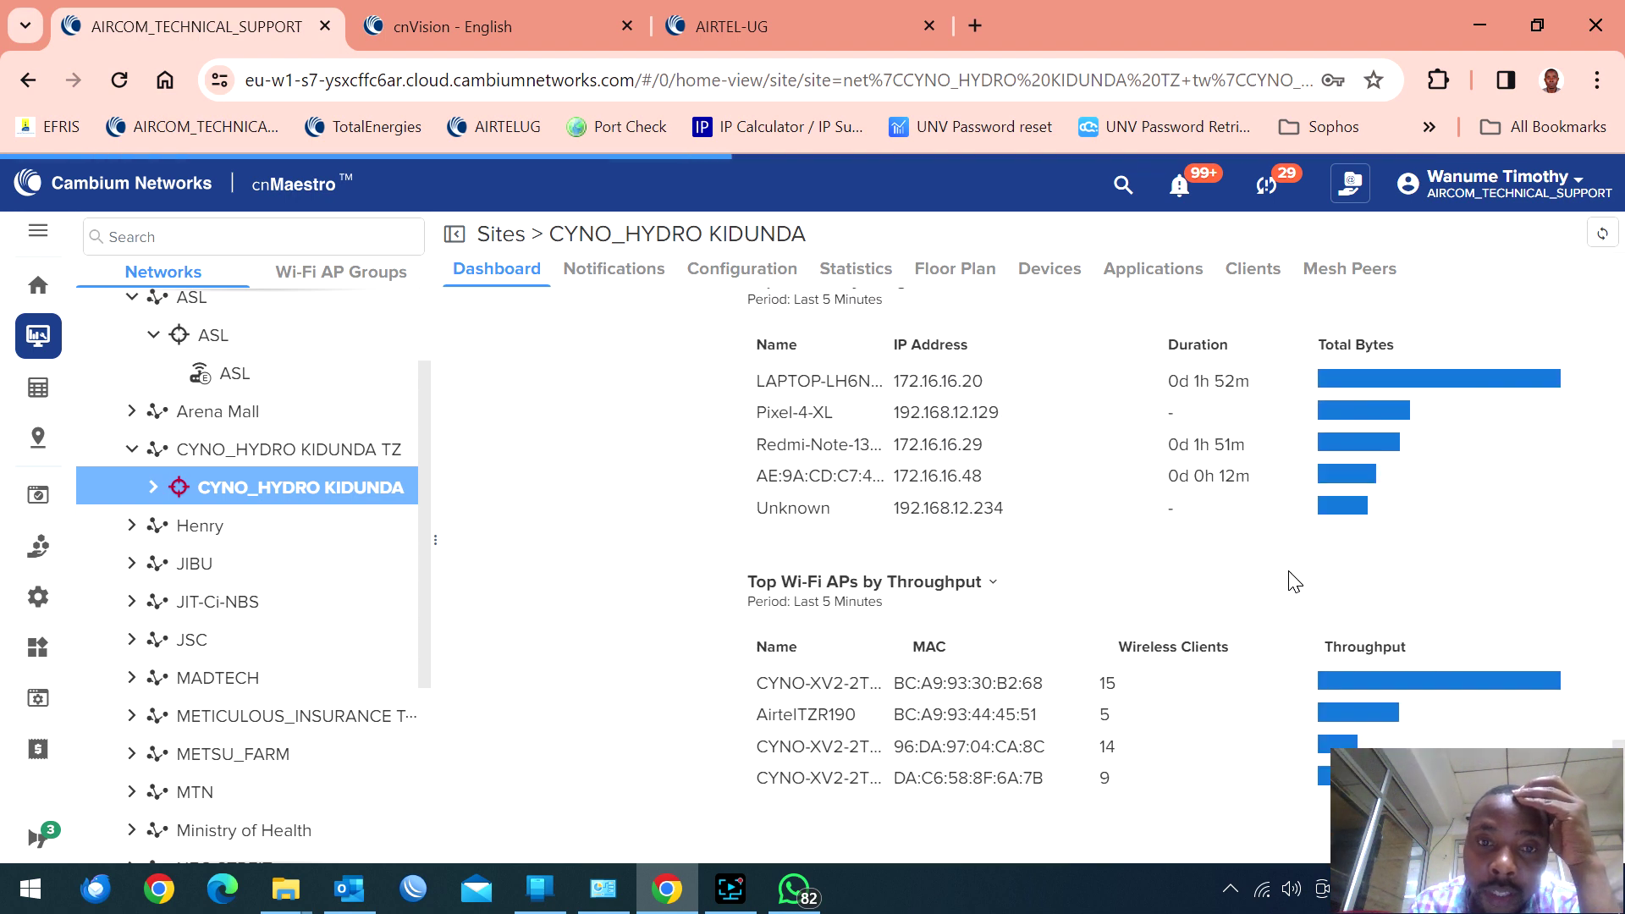
pyautogui.scroll(10, 582, 412)
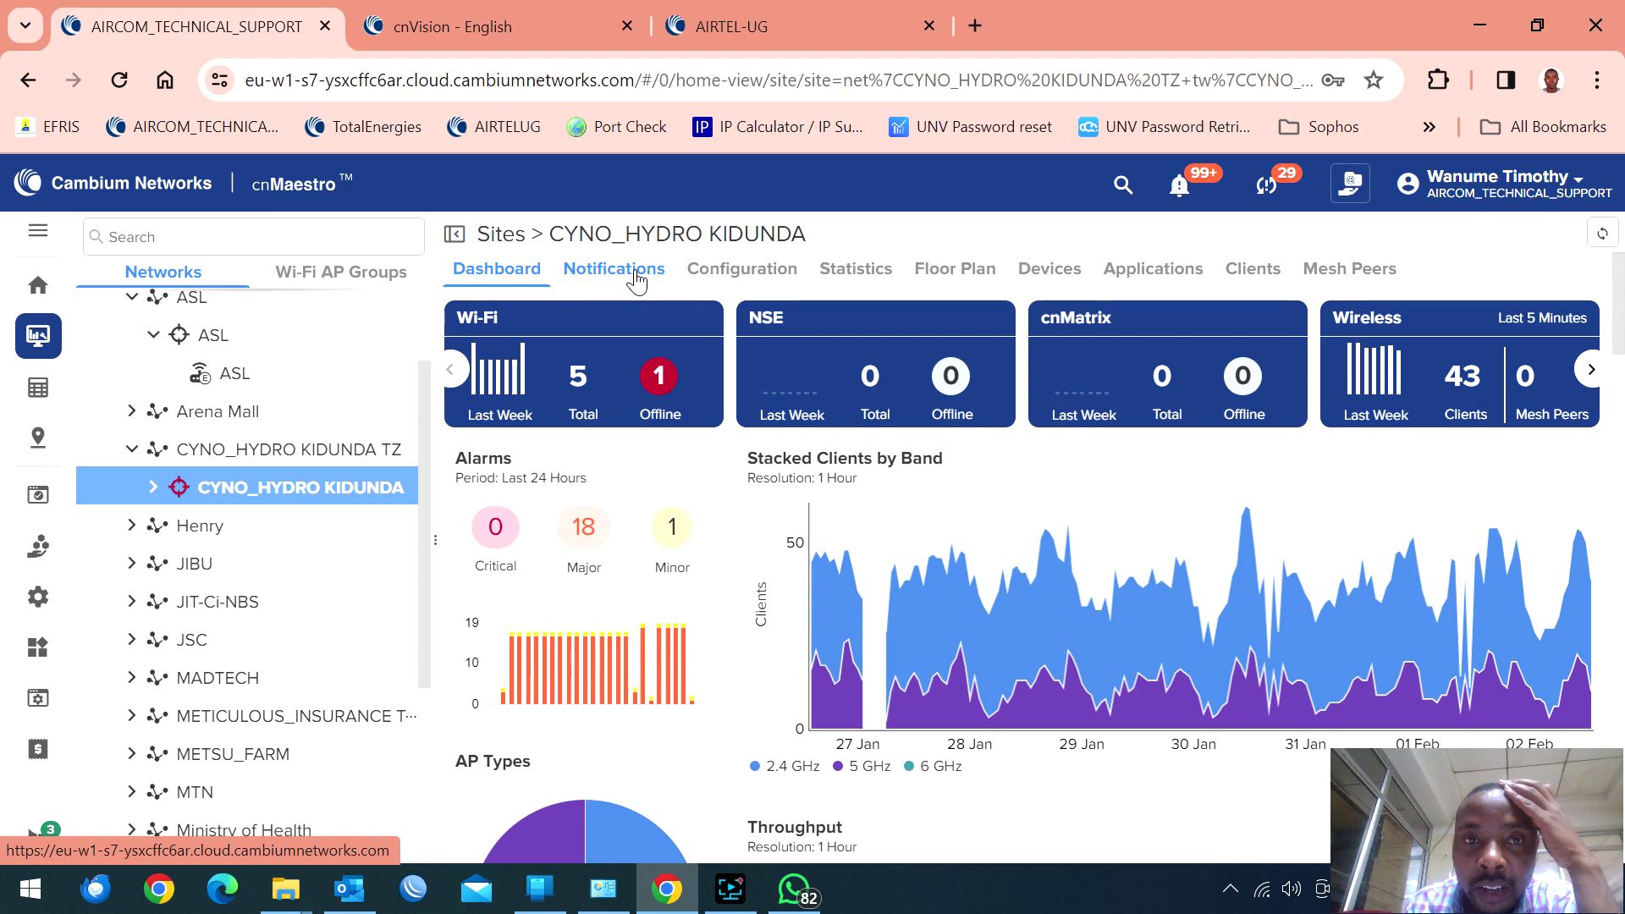
# - View the configuration, statistics and applications pages of the CYNO_HYDRO KIDUNDA site
pyautogui.click(752, 280)
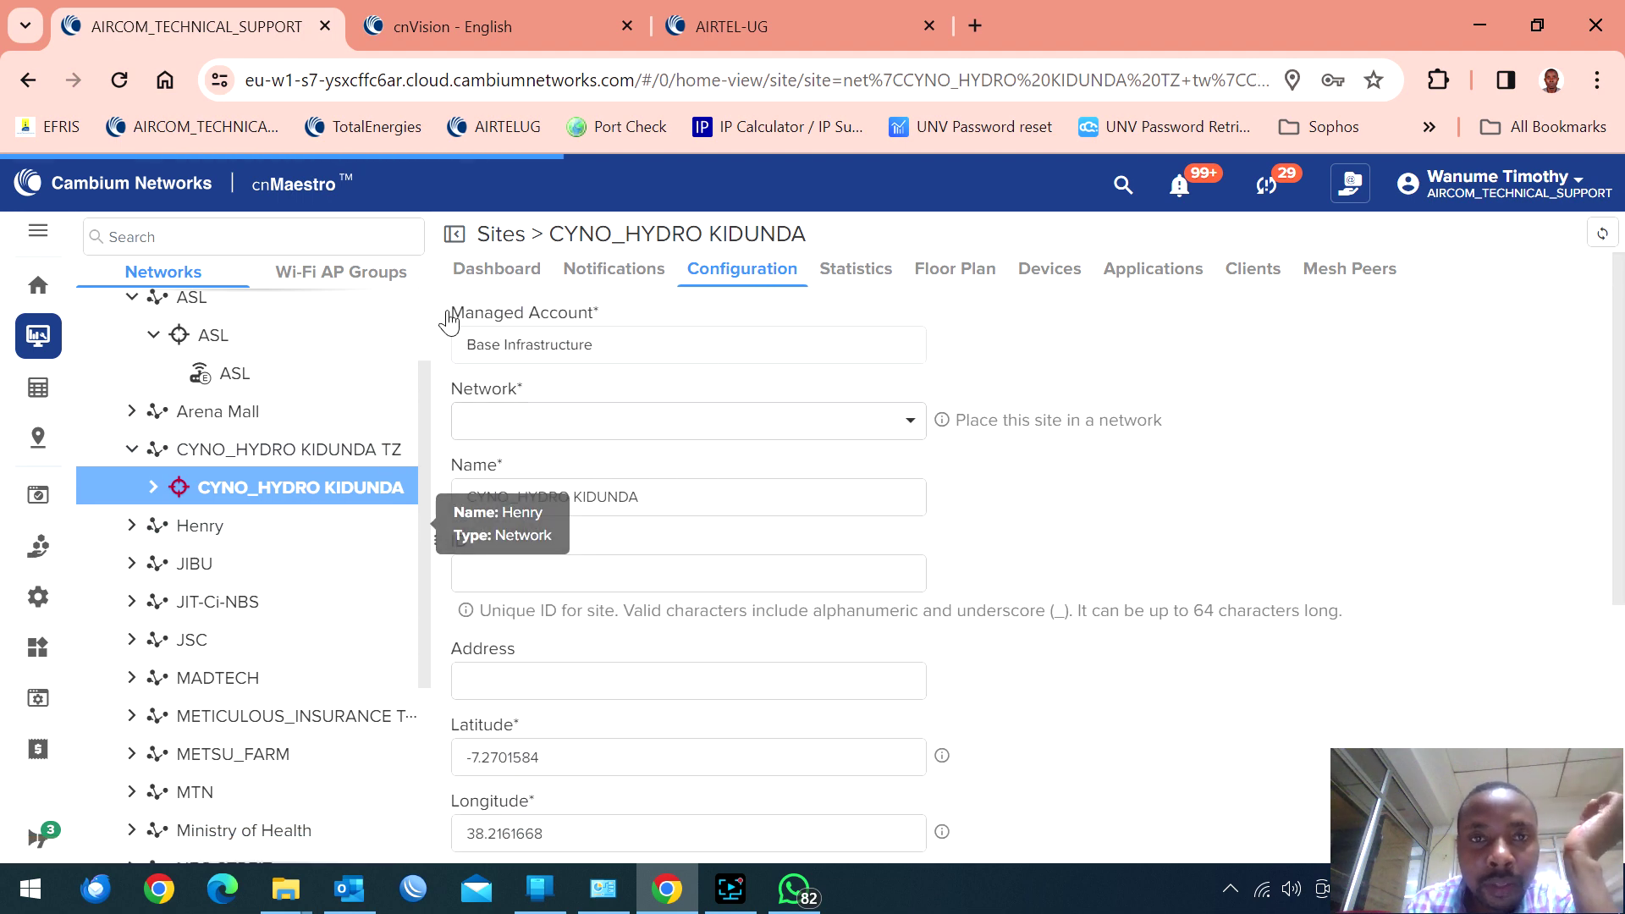
pyautogui.click(855, 273)
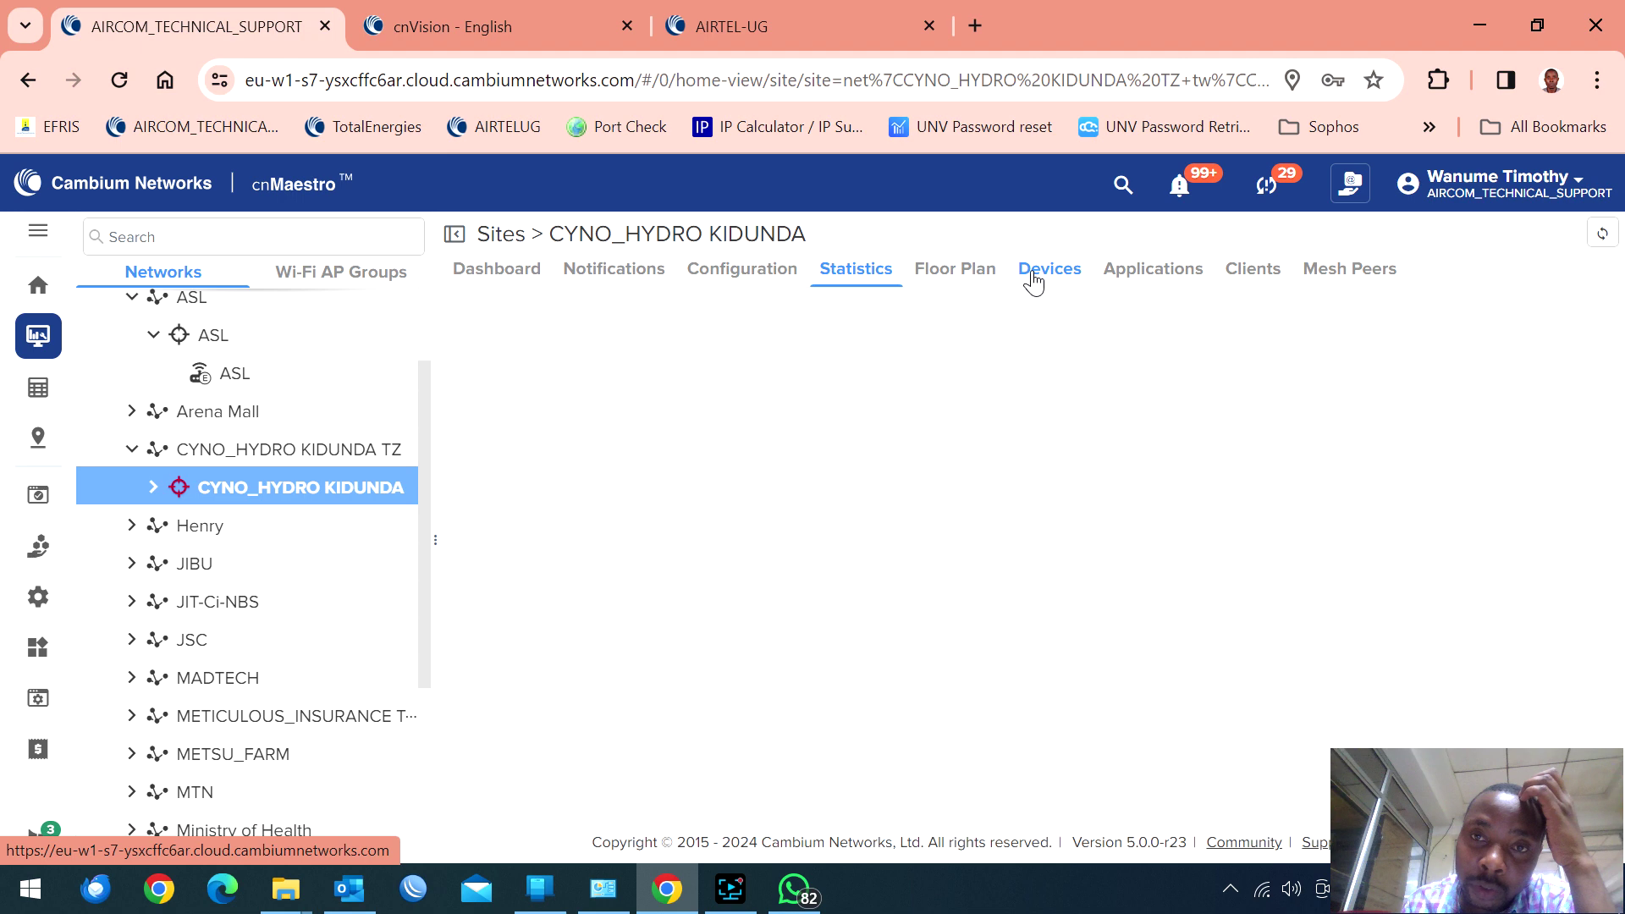
pyautogui.click(1157, 280)
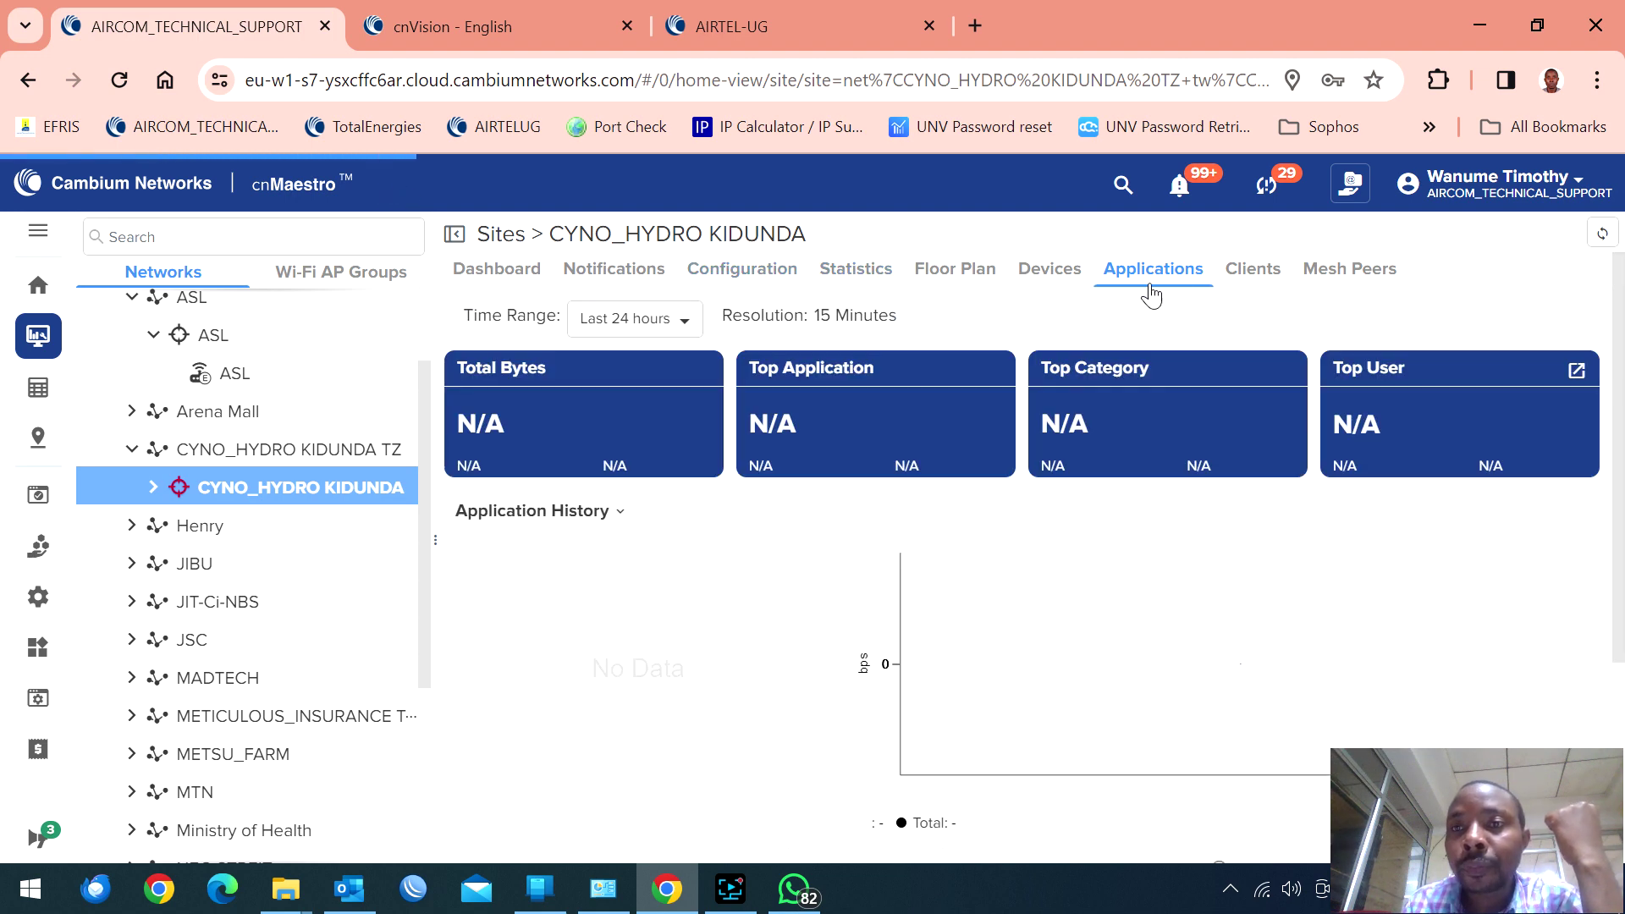
# - Review the list of wireless clients connected at the CYNO_HYDRO KIDUNDA site
pyautogui.click(1267, 275)
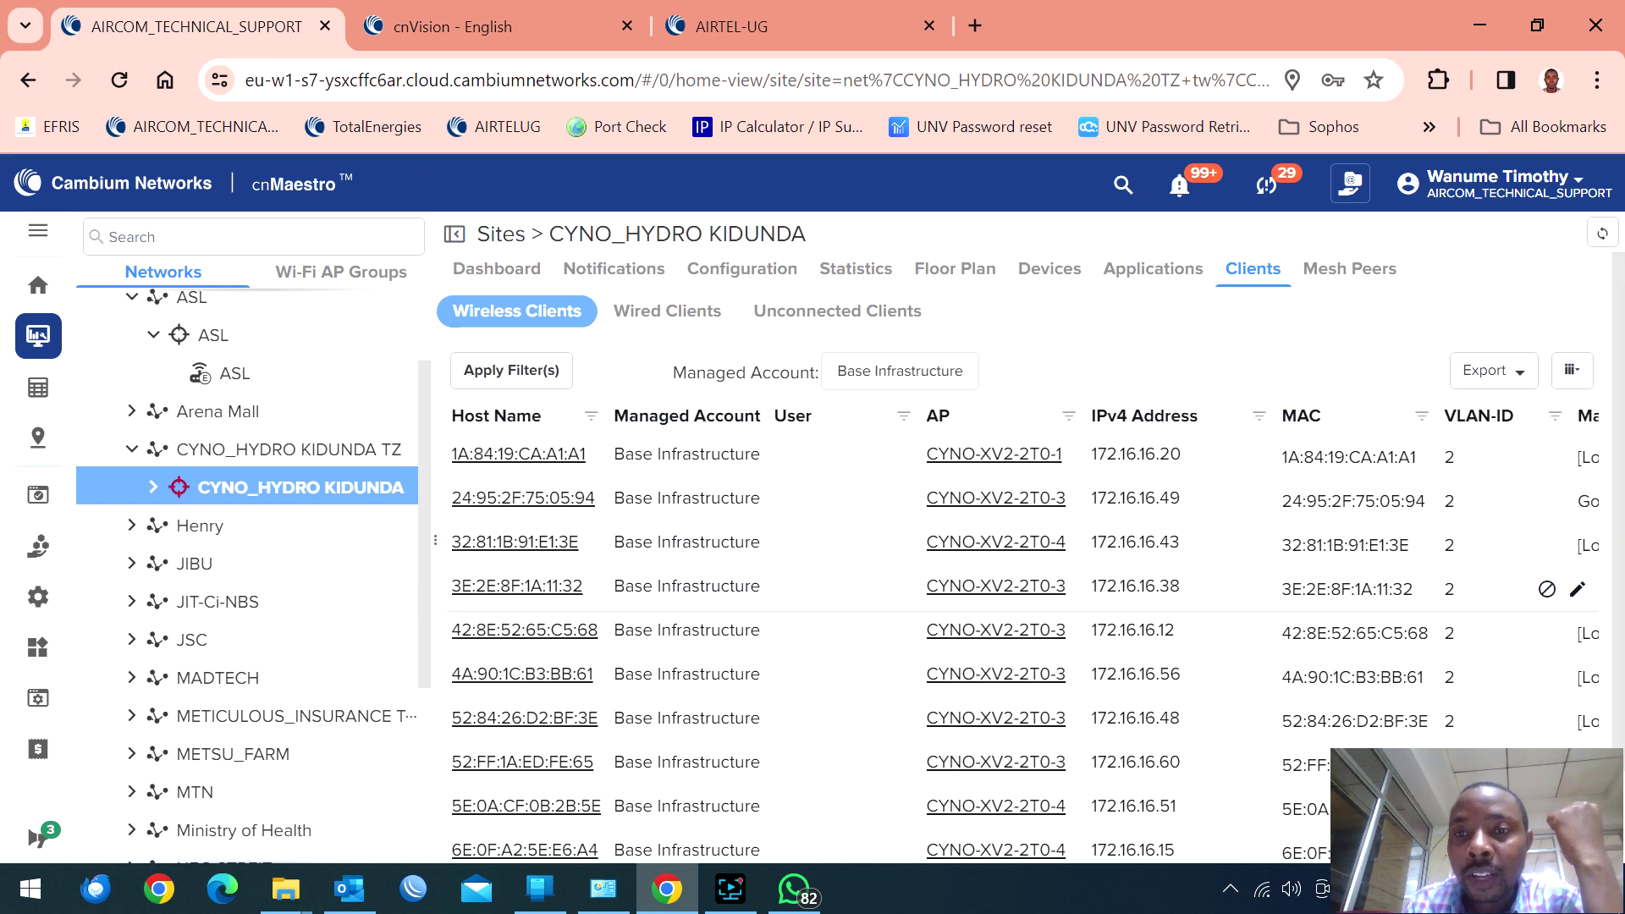
pyautogui.scroll(-1, 633, 658)
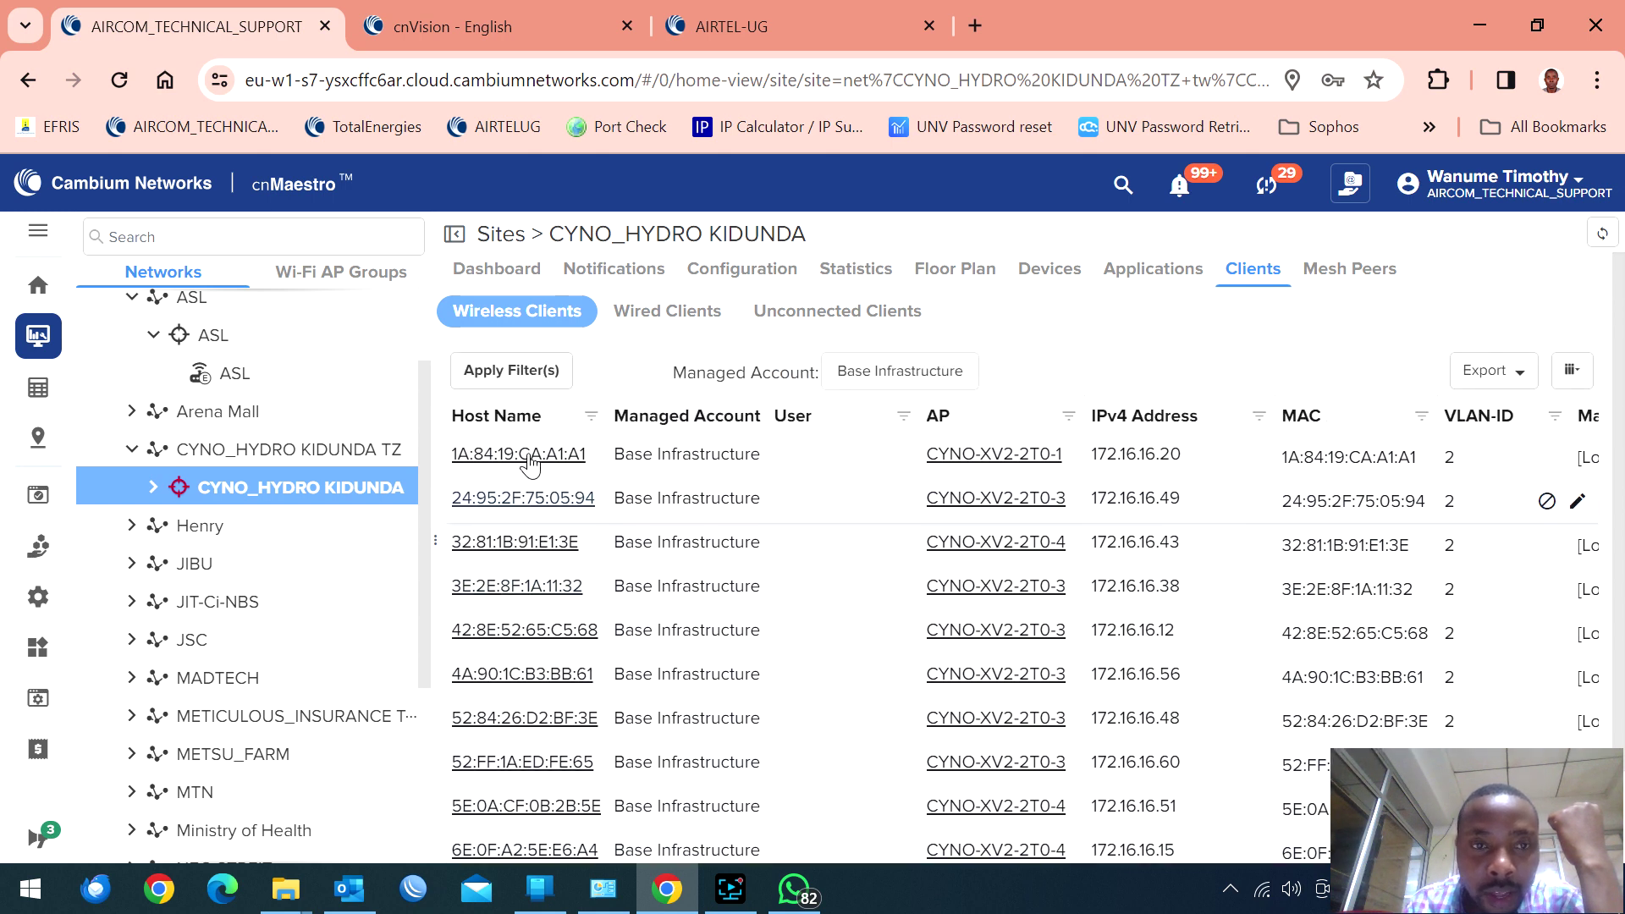
pyautogui.scroll(-2, 520, 592)
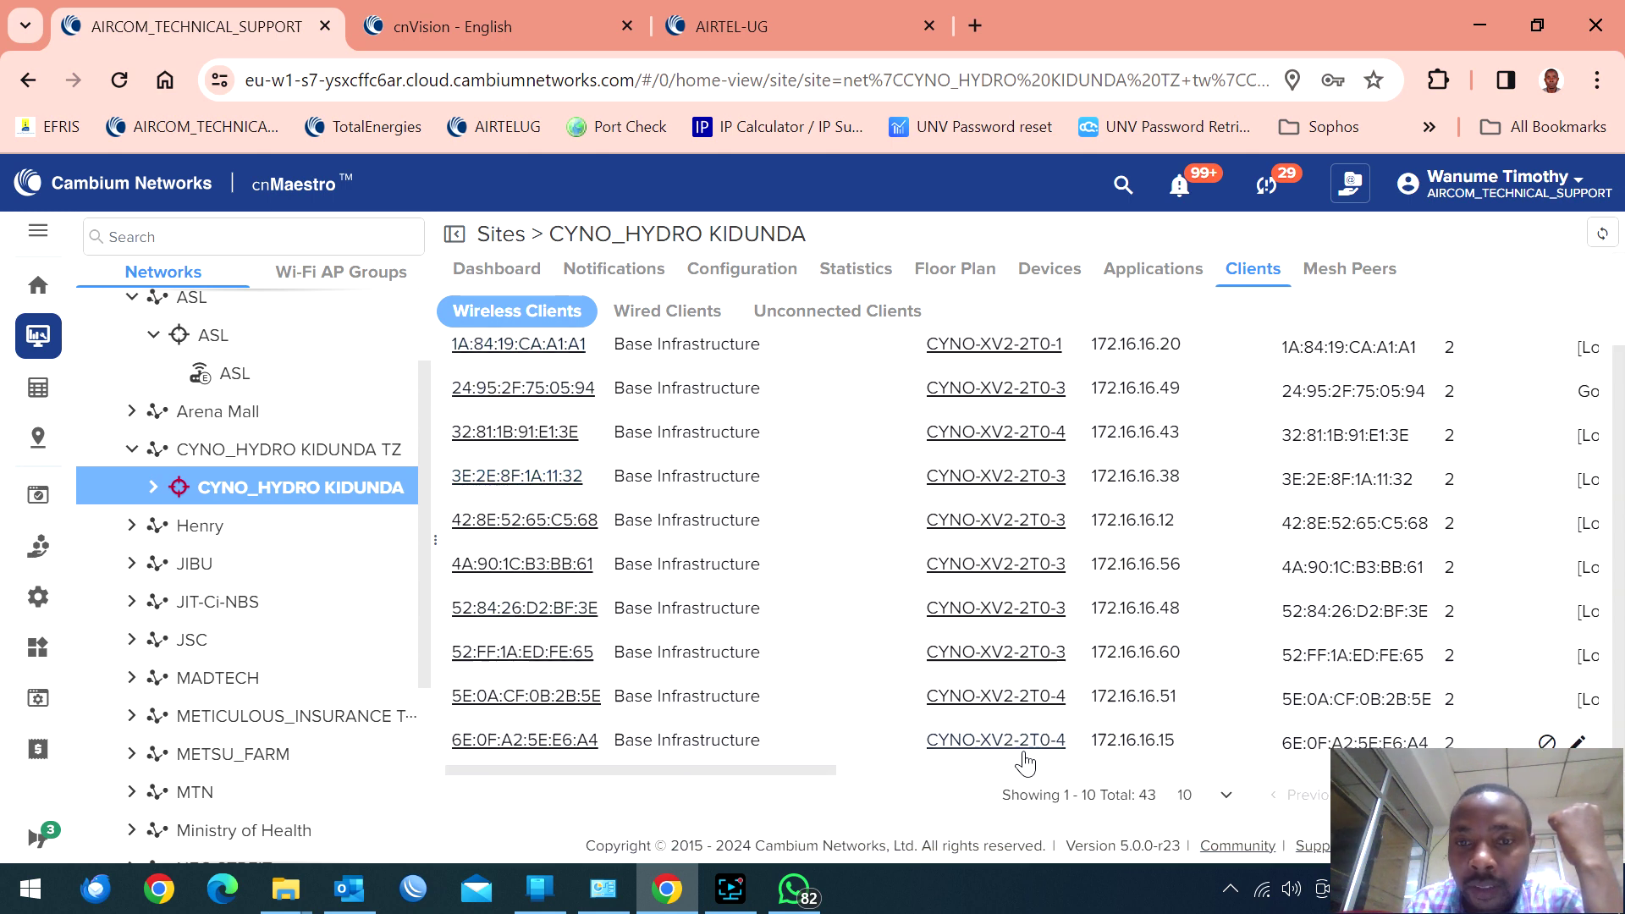
pyautogui.scroll(2, 1334, 325)
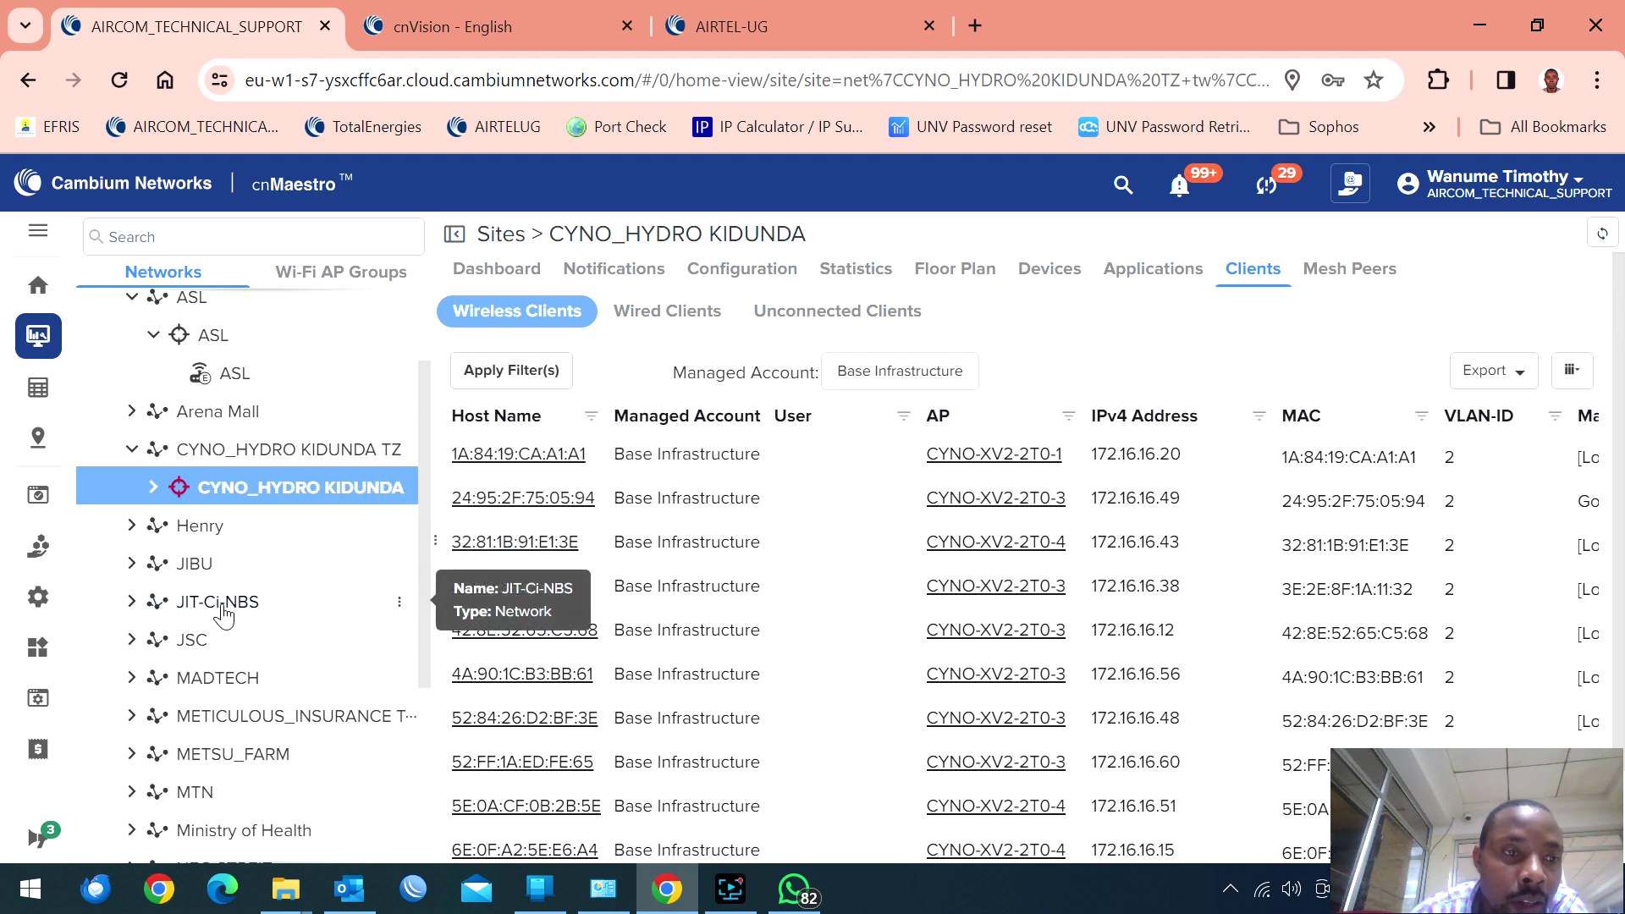
# - Expand JIT-Ci-NBS down to the NBS subscriber module under JIT-NBS, and view its dashboard and link status tools
pyautogui.click(132, 602)
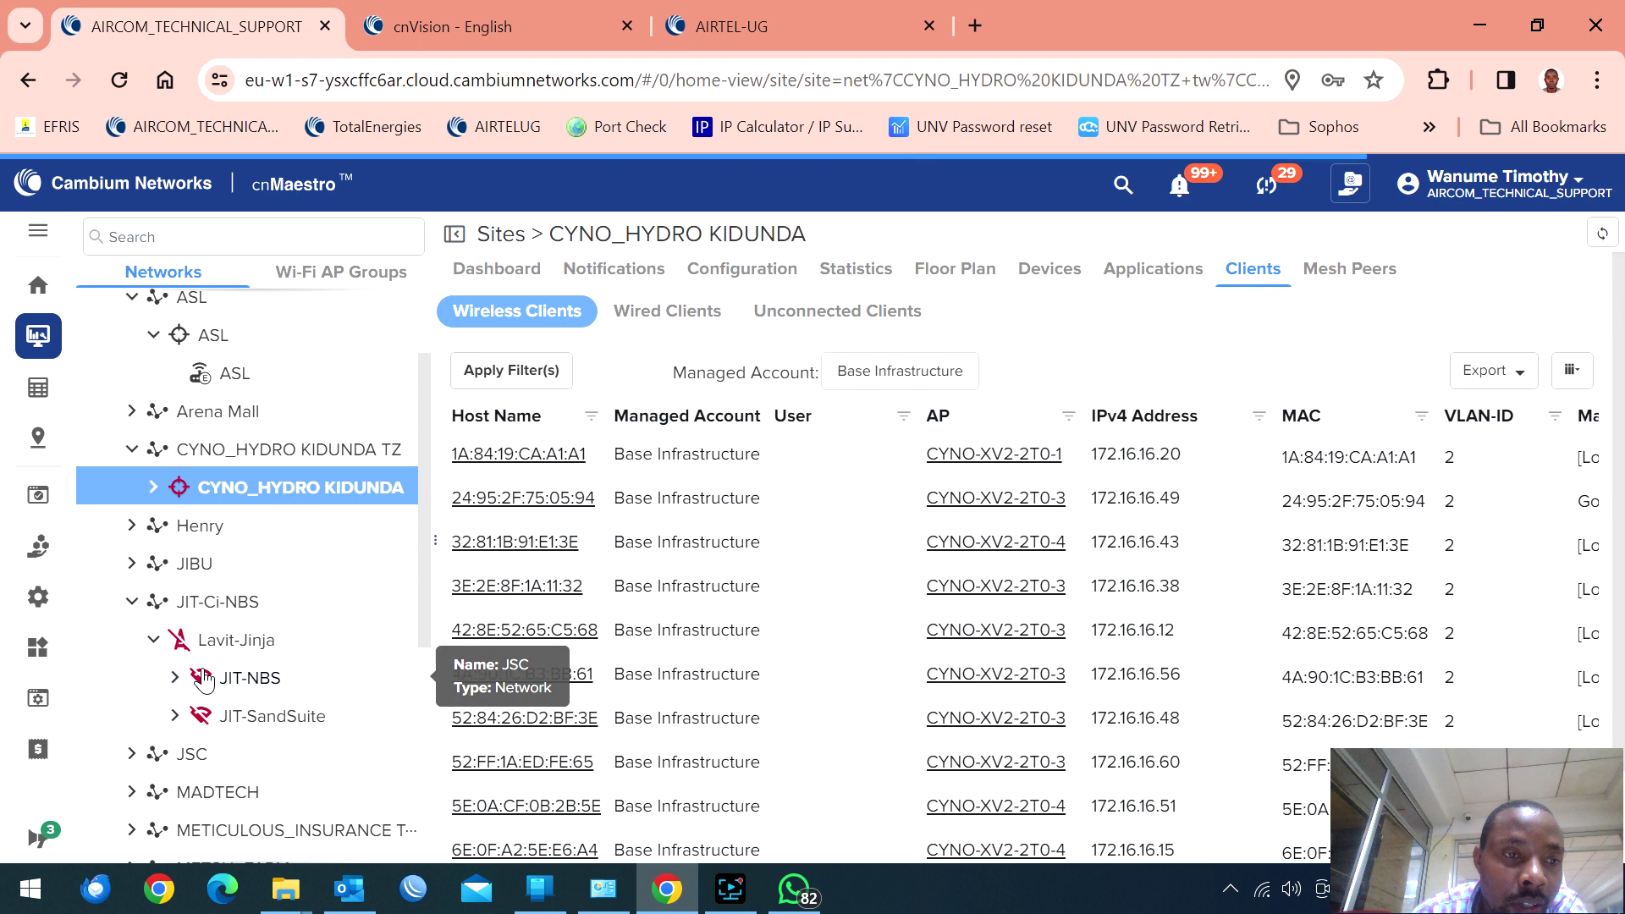
pyautogui.click(175, 678)
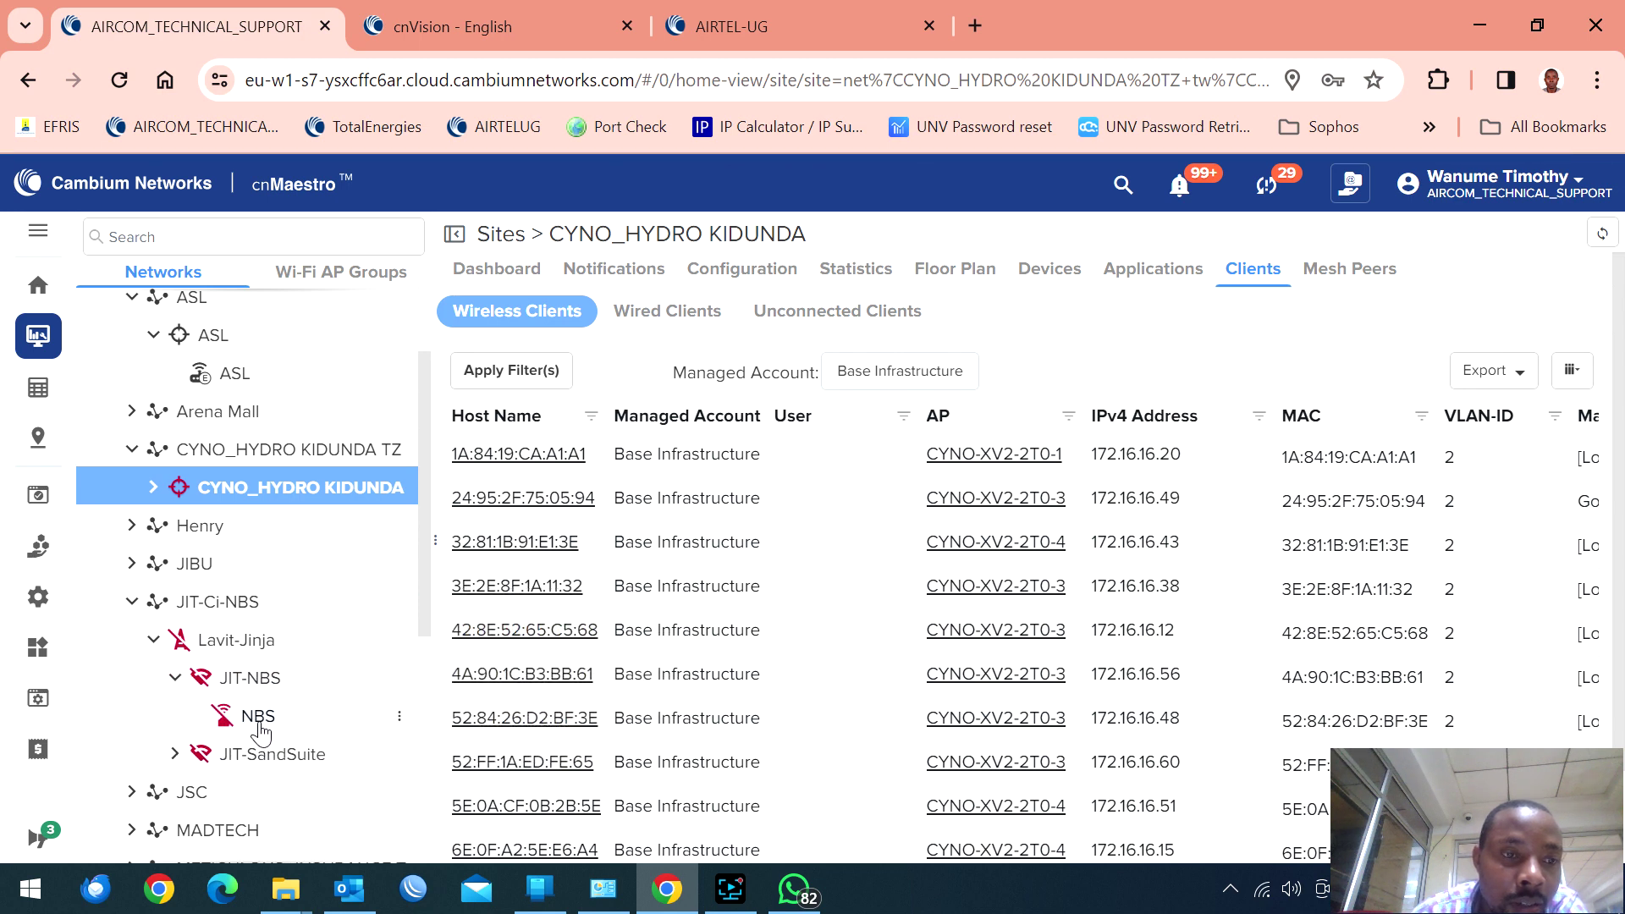
pyautogui.click(247, 720)
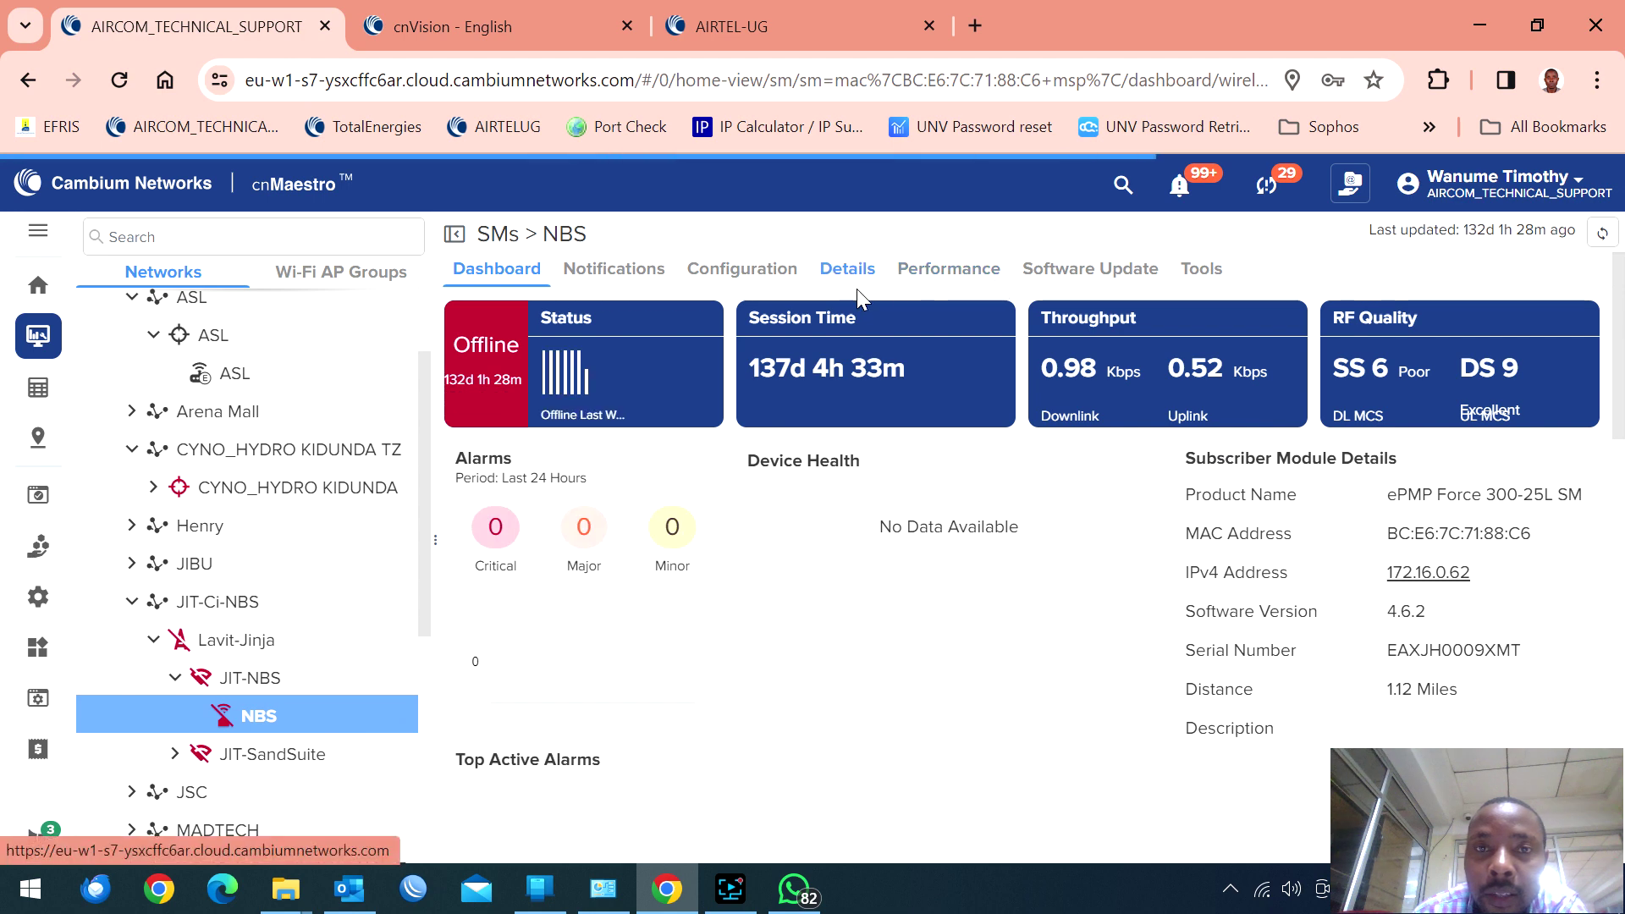
pyautogui.click(1186, 273)
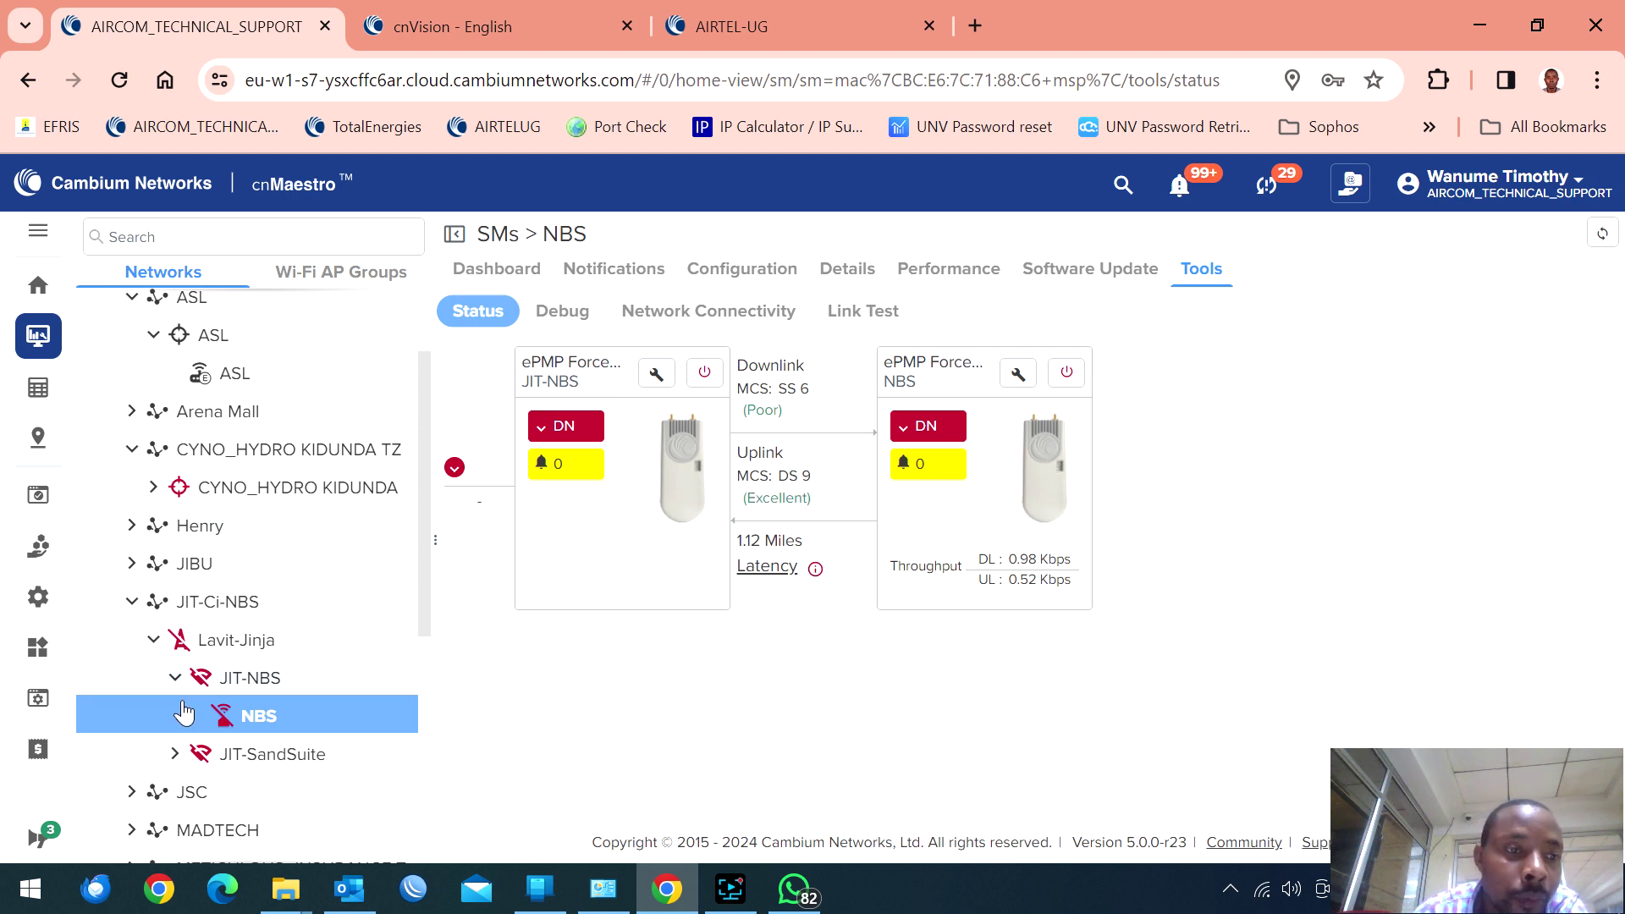
pyautogui.scroll(-3, 183, 713)
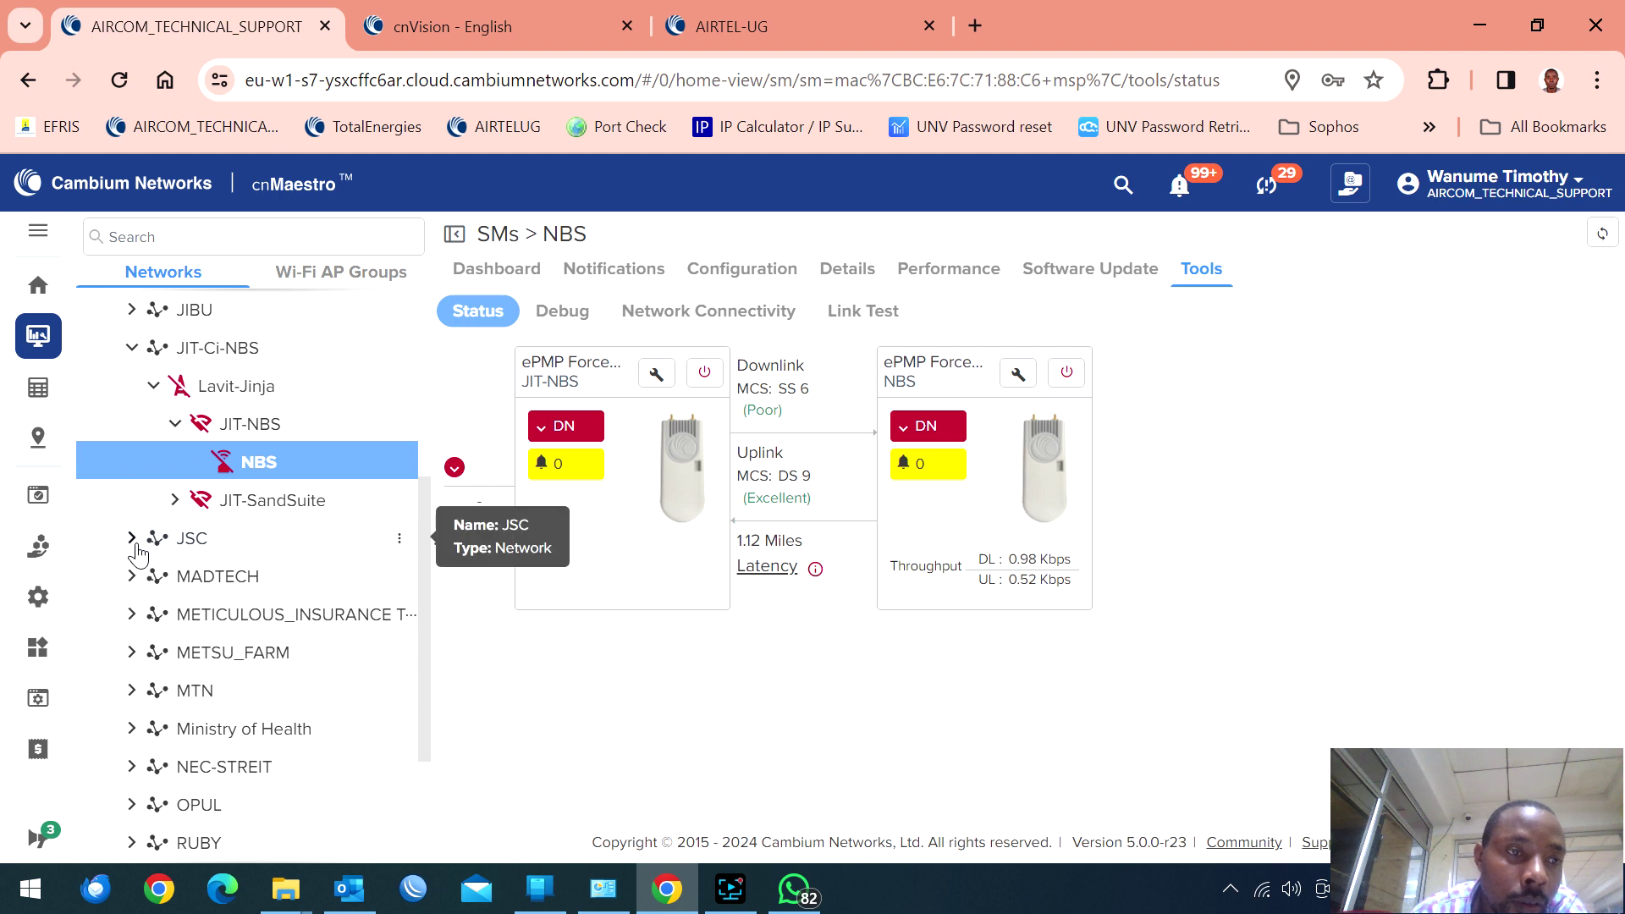
# - Expand the JSC network and its JSC site, and view the device details of access point JSC1
pyautogui.click(133, 540)
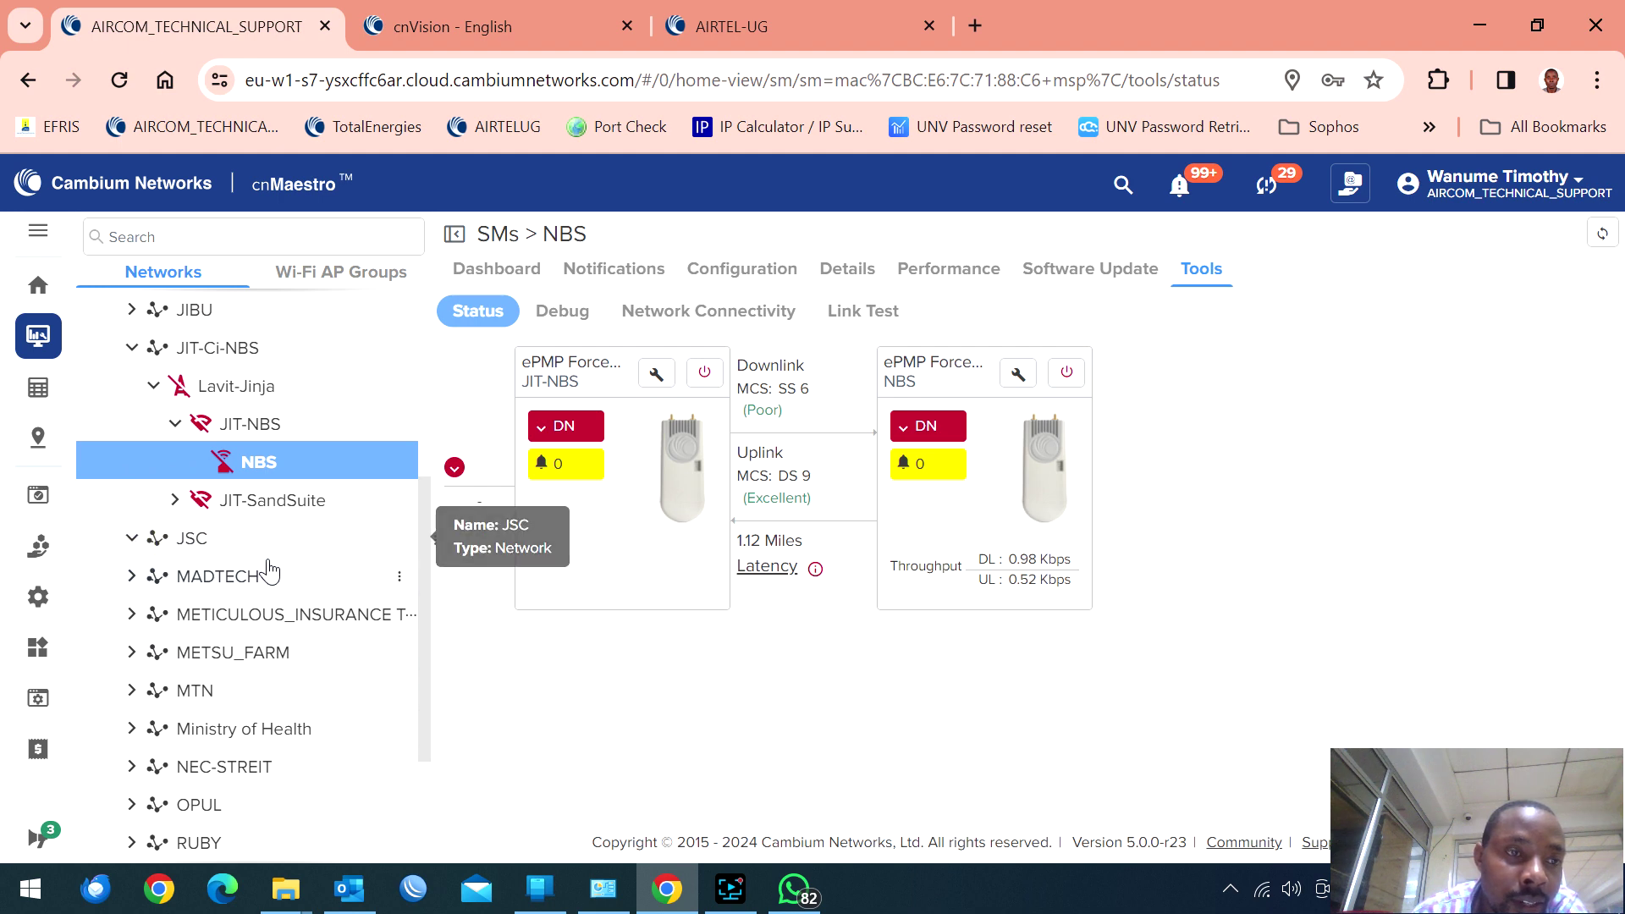
pyautogui.click(154, 577)
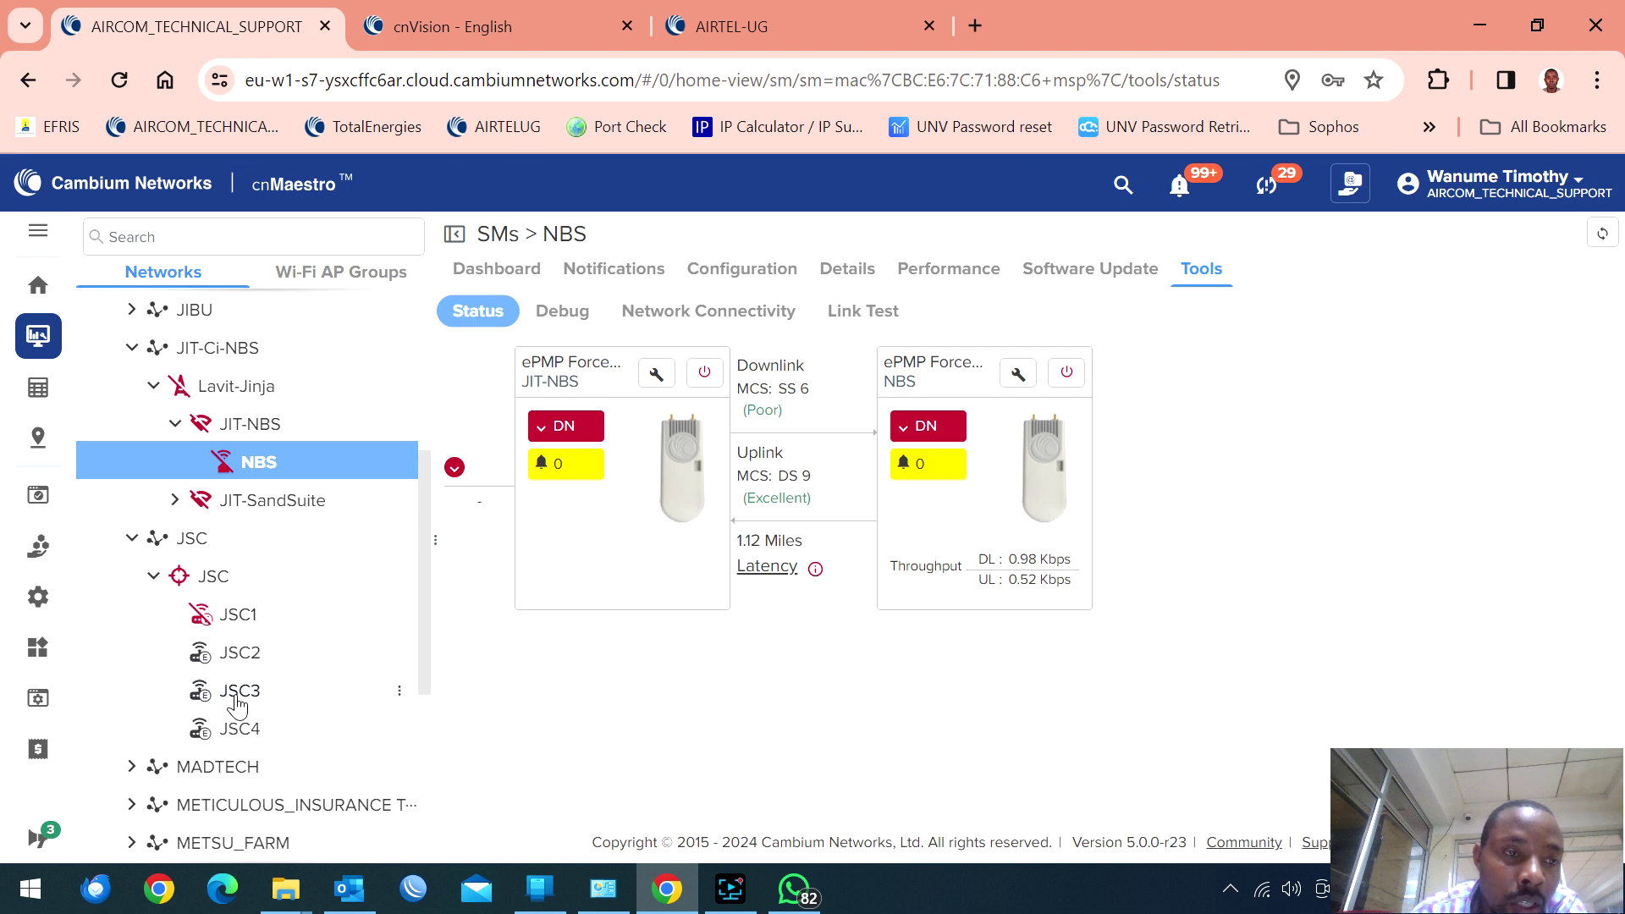
pyautogui.moveTo(234, 625)
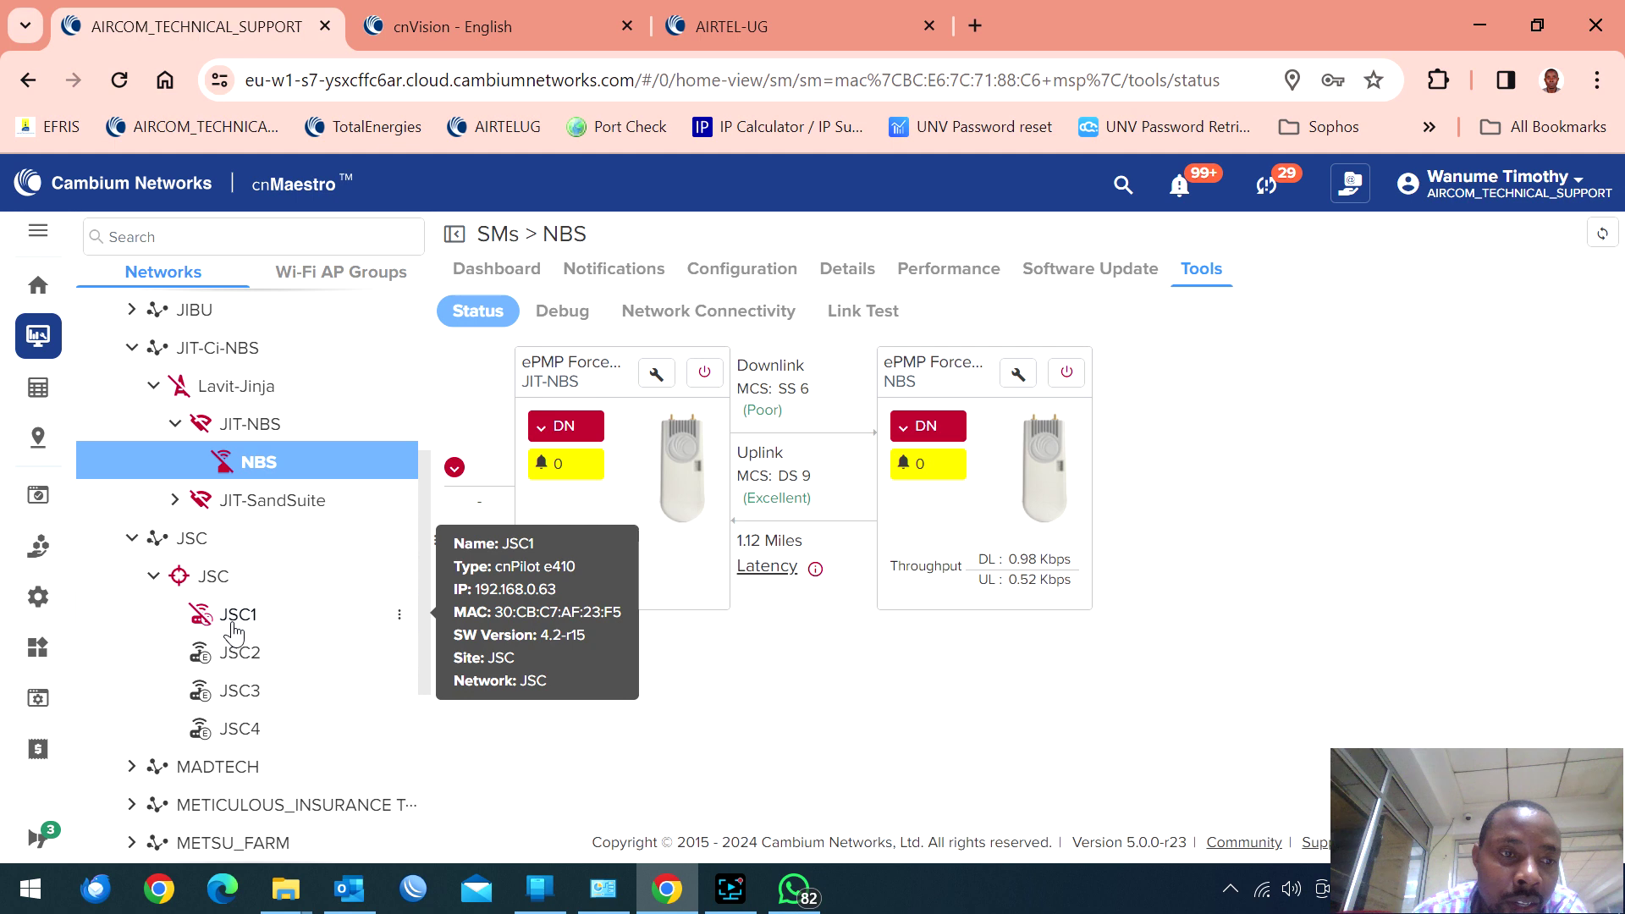
# - Expand the MADTECH network with its MADTEC site and MADTEC-Tower, and open the dashboard of the MUK-AP access point
pyautogui.scroll(-3, 234, 626)
pyautogui.click(133, 512)
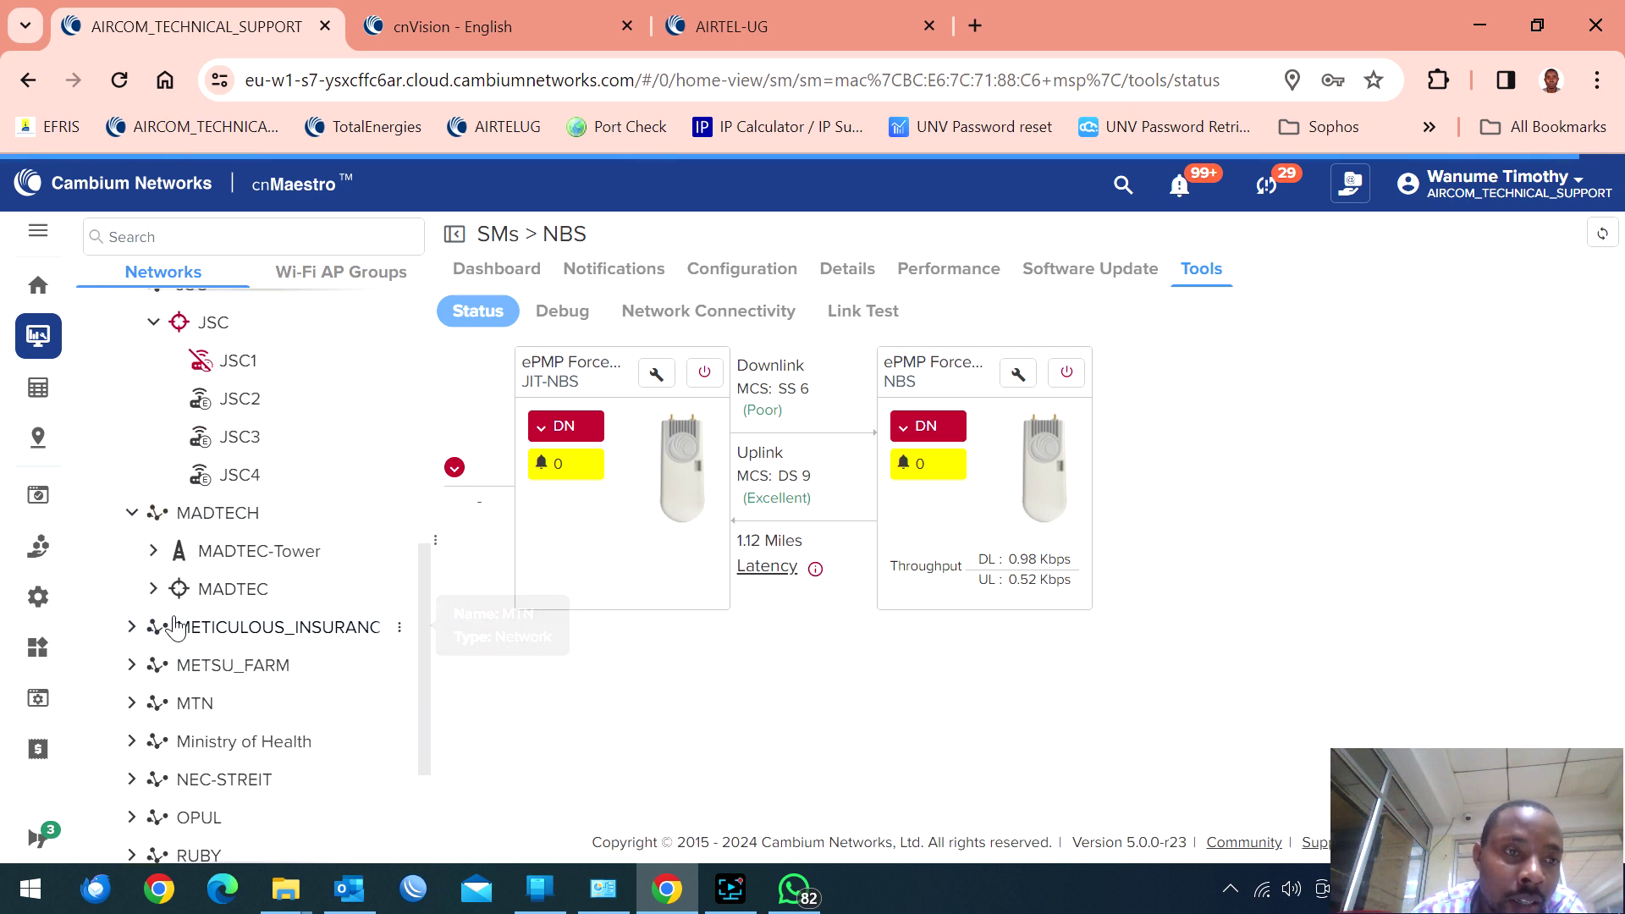
pyautogui.click(153, 589)
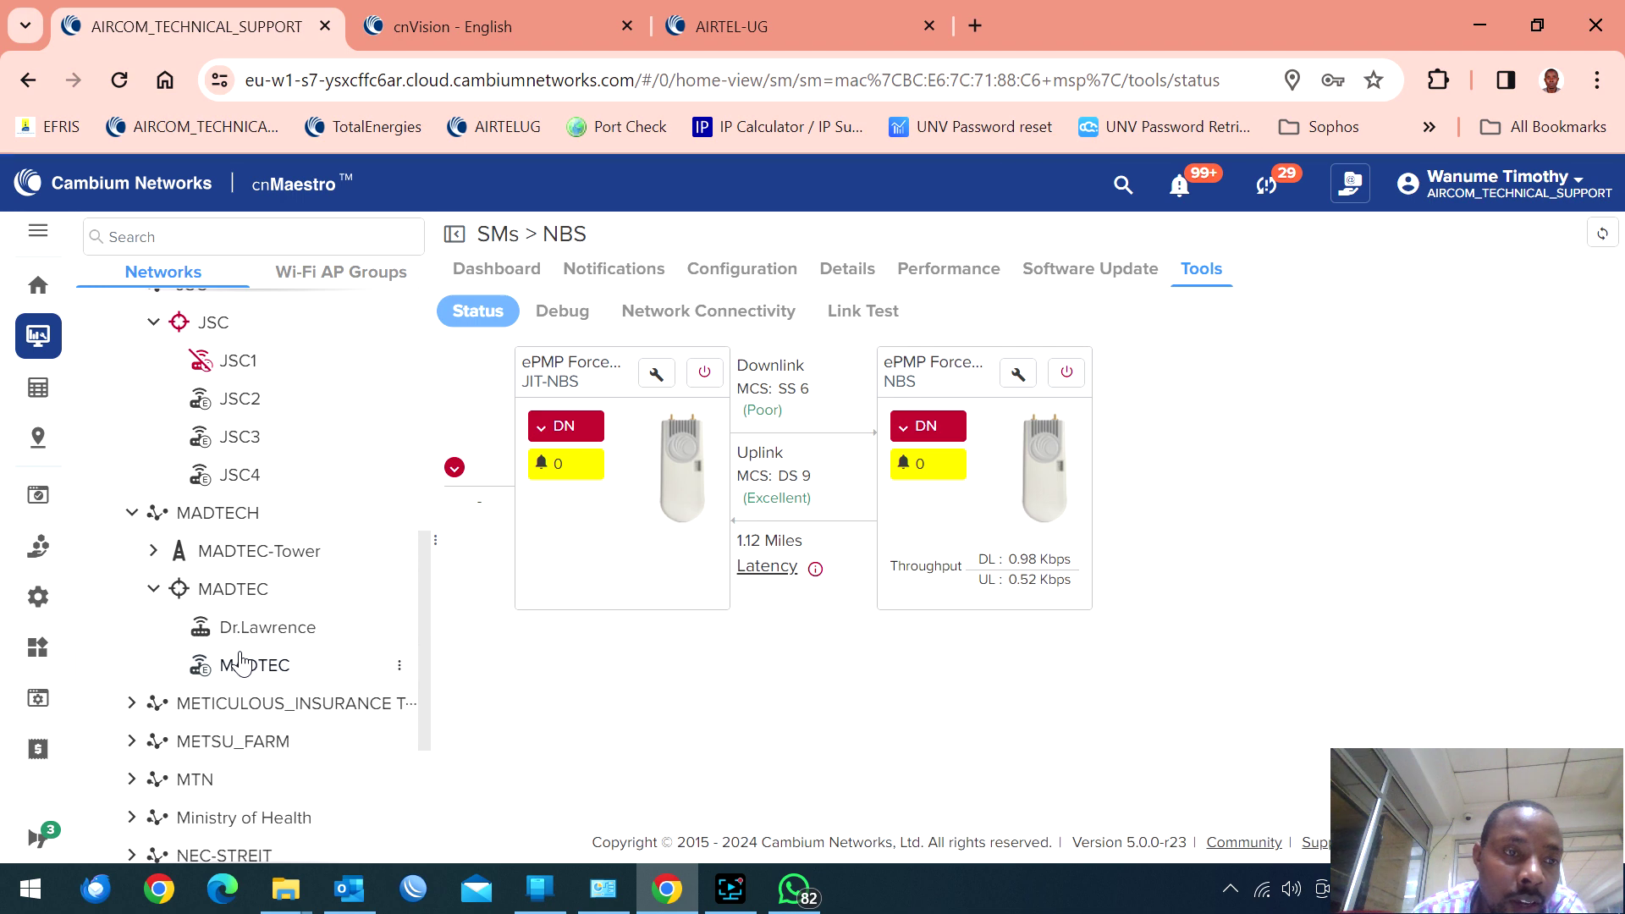
pyautogui.click(153, 551)
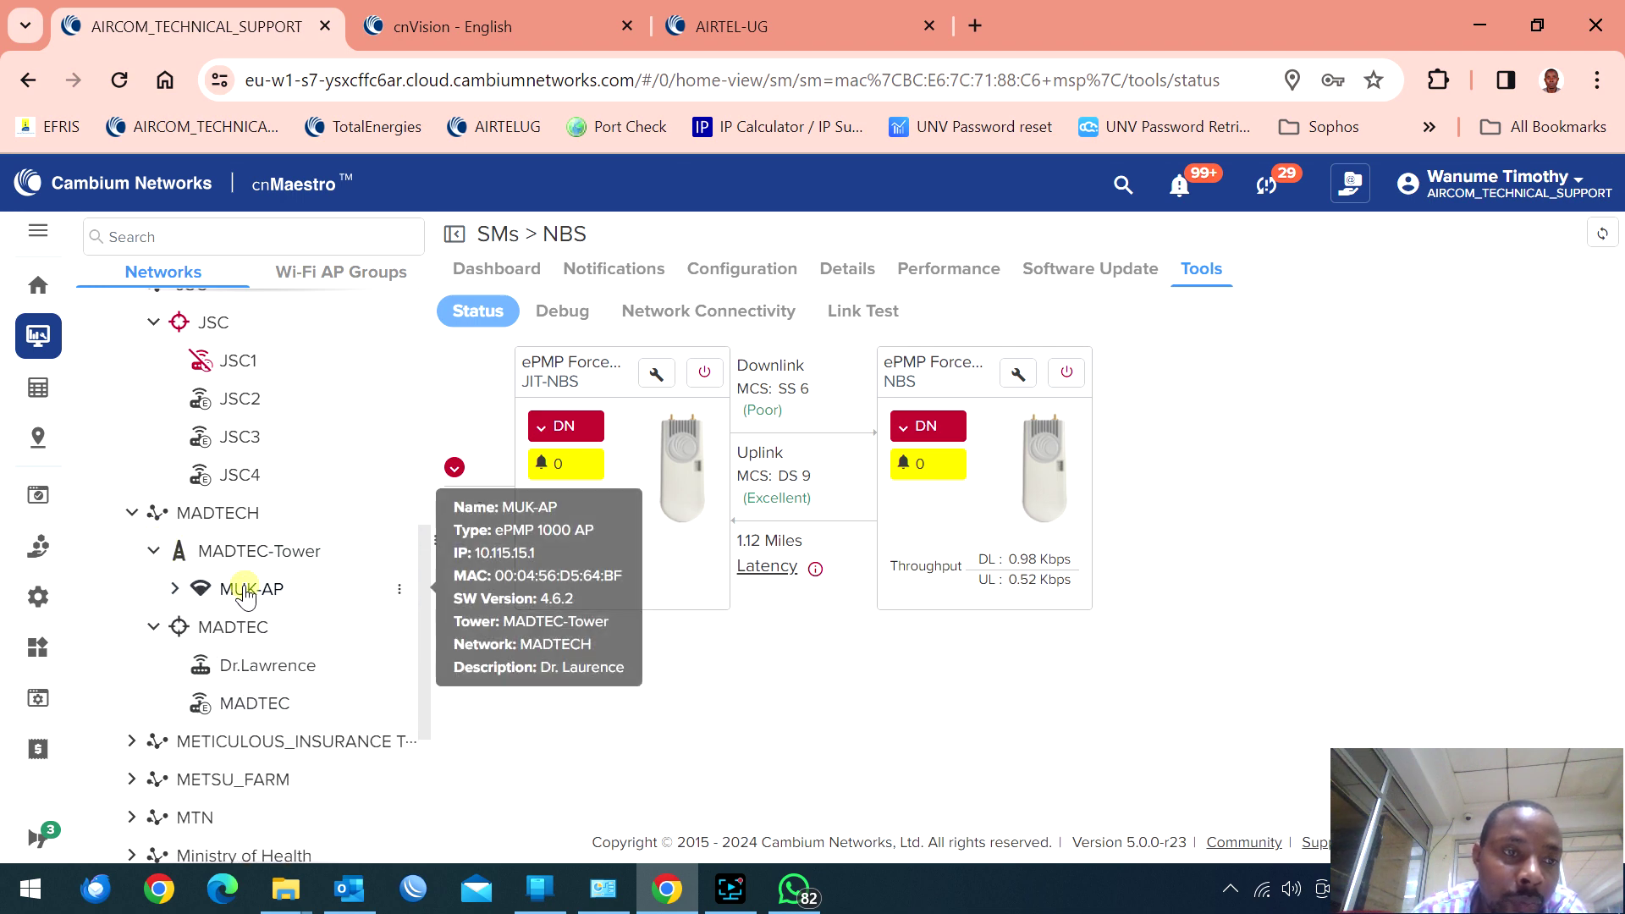
pyautogui.click(247, 593)
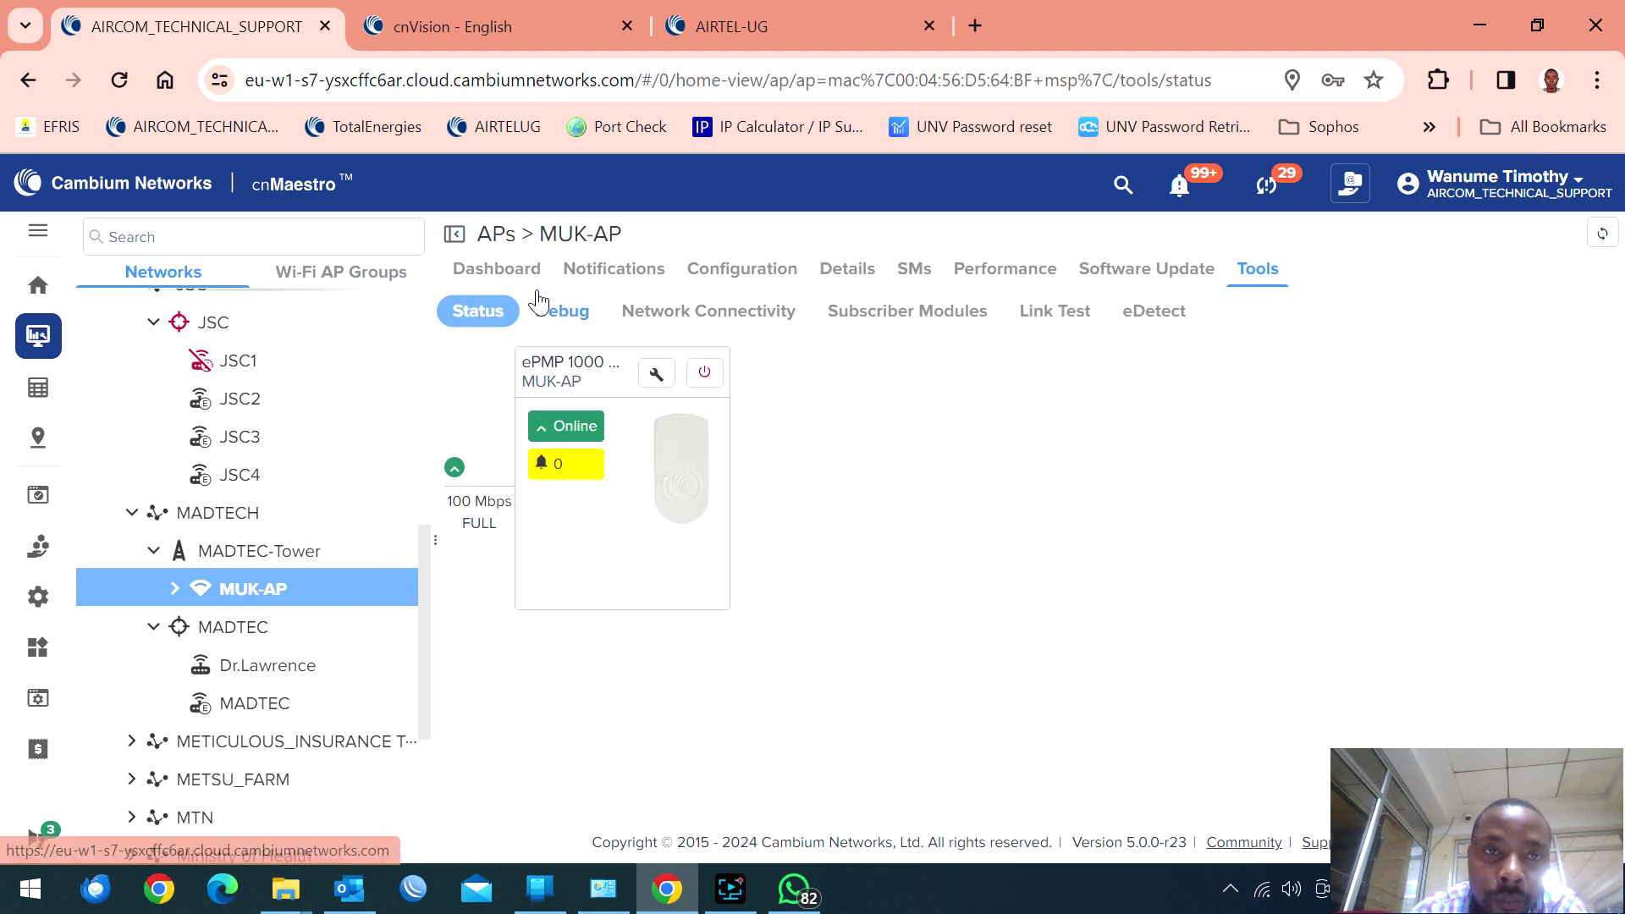
pyautogui.click(484, 269)
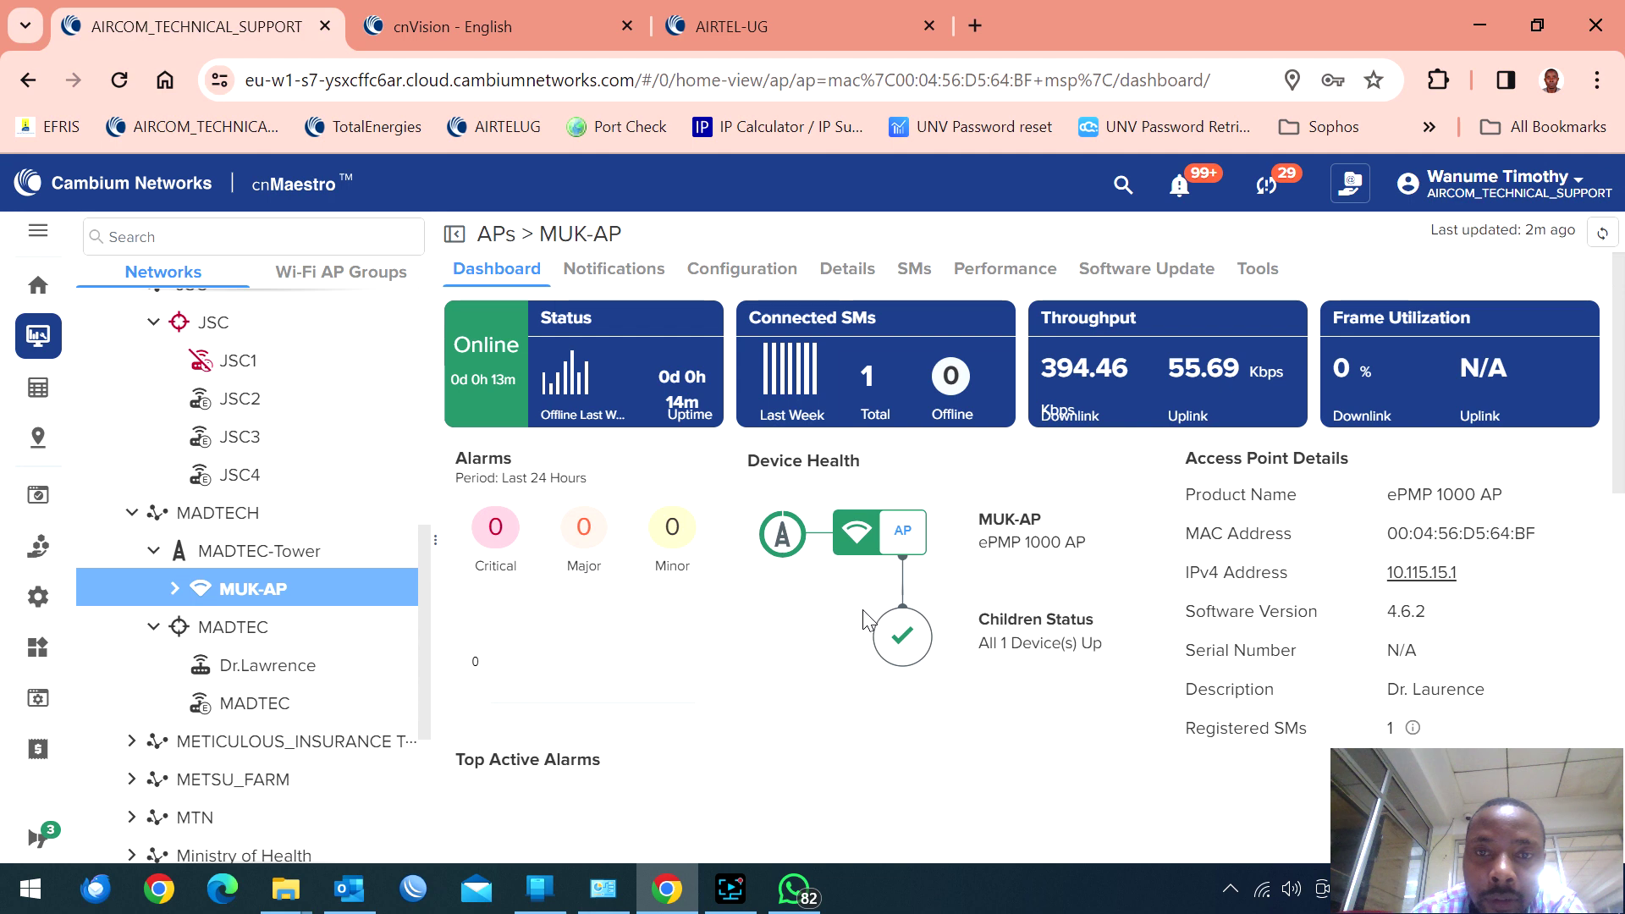
# - Expand METSU_FARM down to the SM subscriber module under its AP, and view its dashboard and link status tools
pyautogui.scroll(-3, 292, 552)
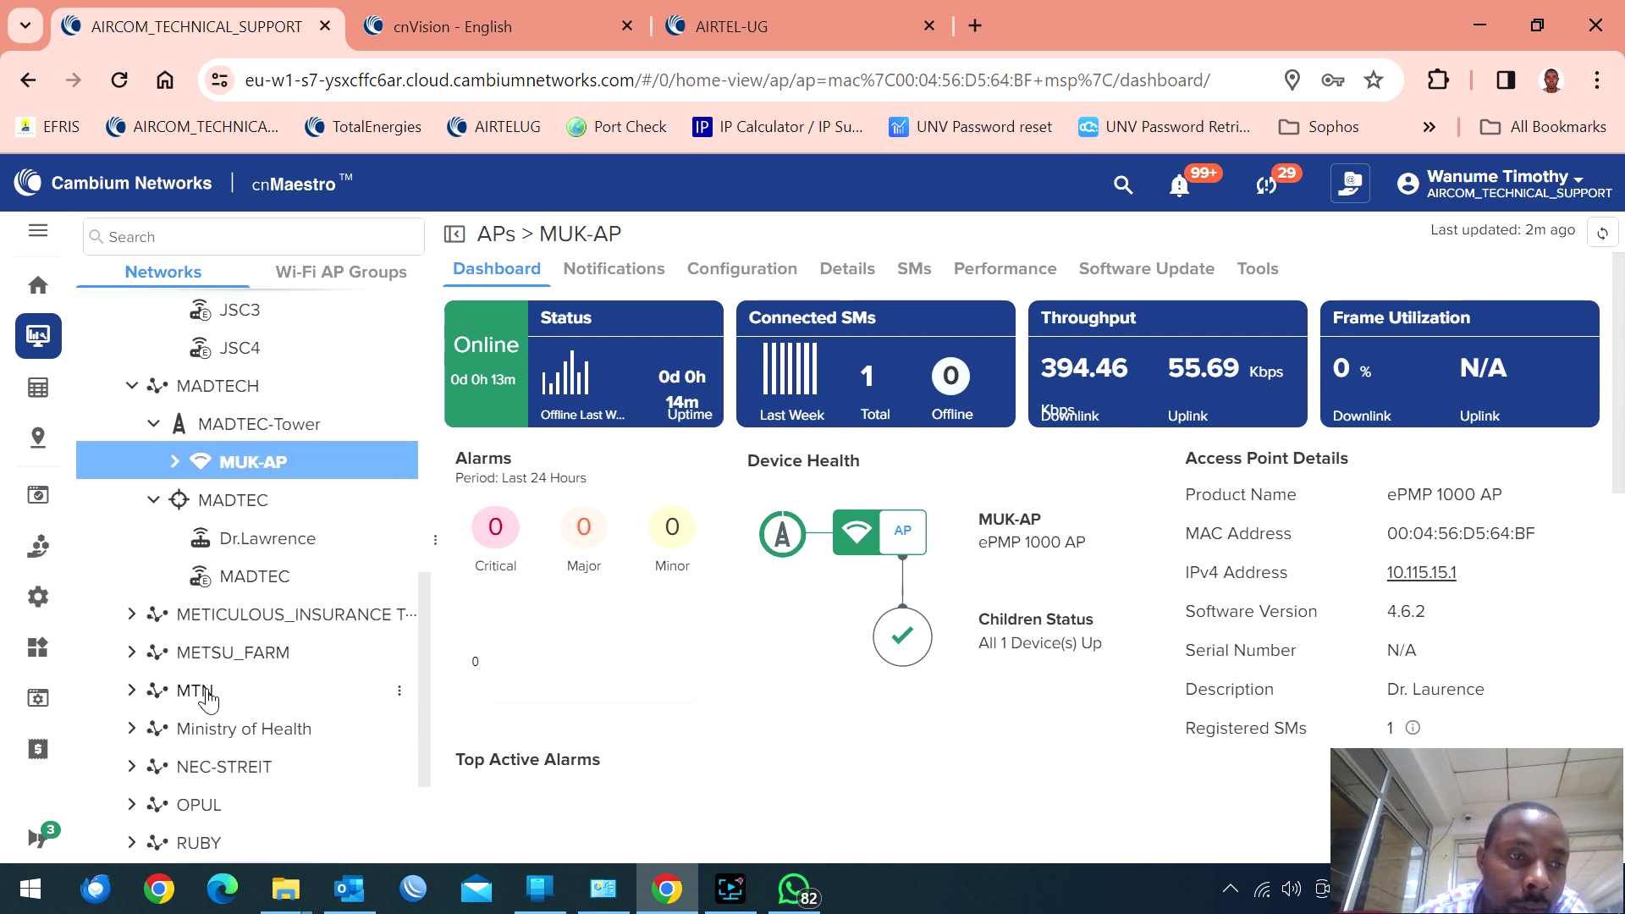
pyautogui.scroll(-3, 160, 643)
pyautogui.click(133, 525)
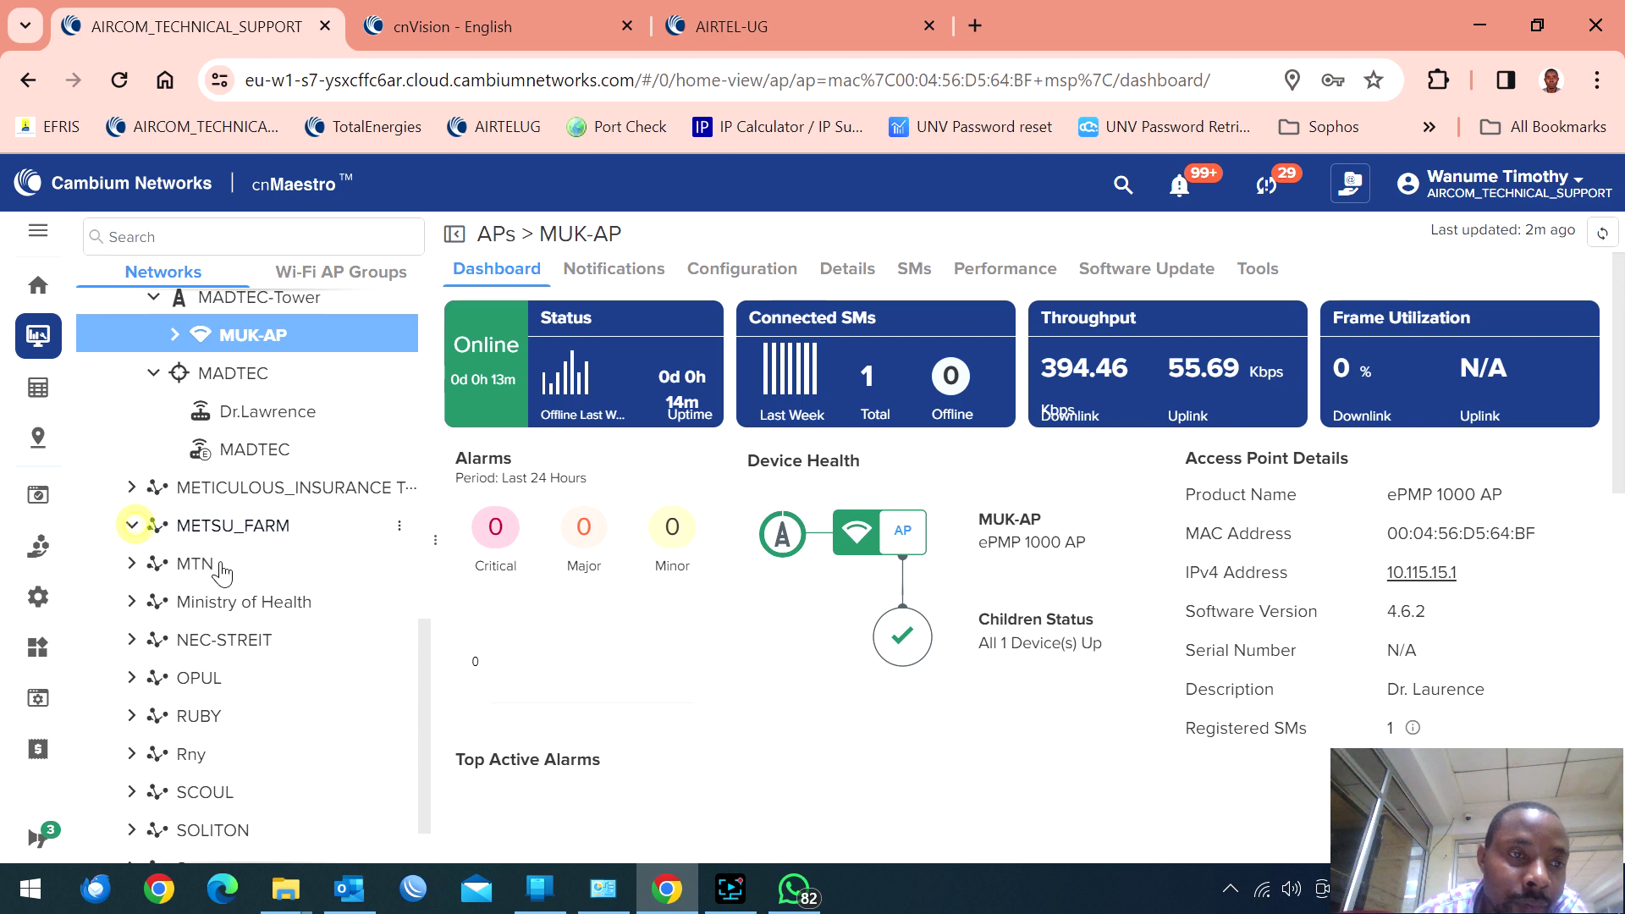
pyautogui.click(153, 564)
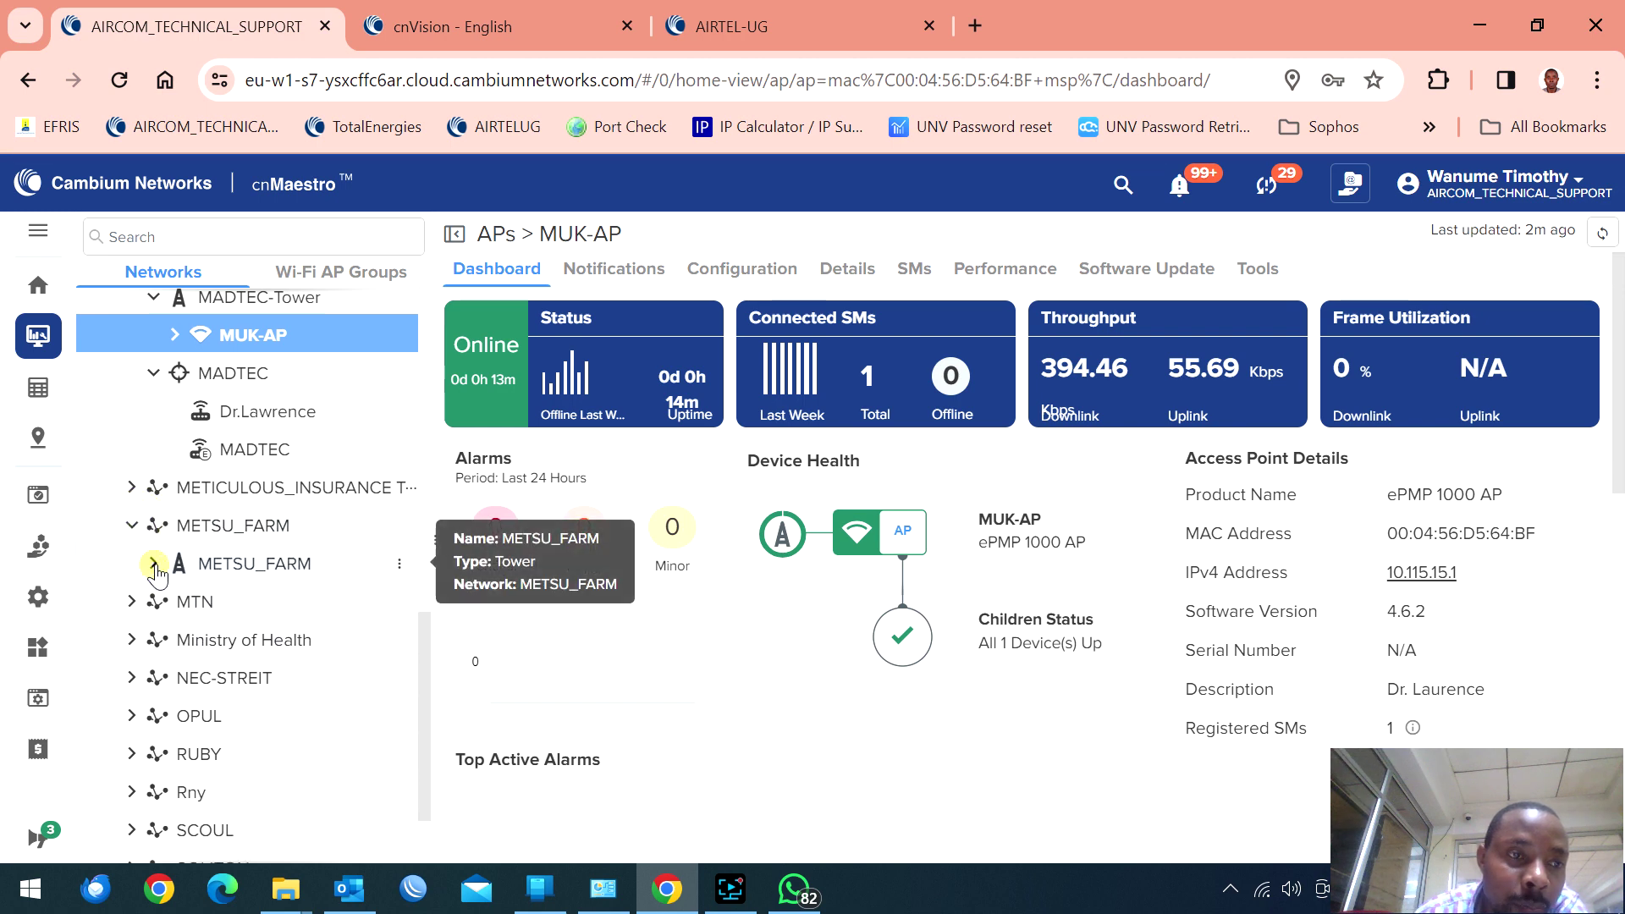
pyautogui.click(174, 601)
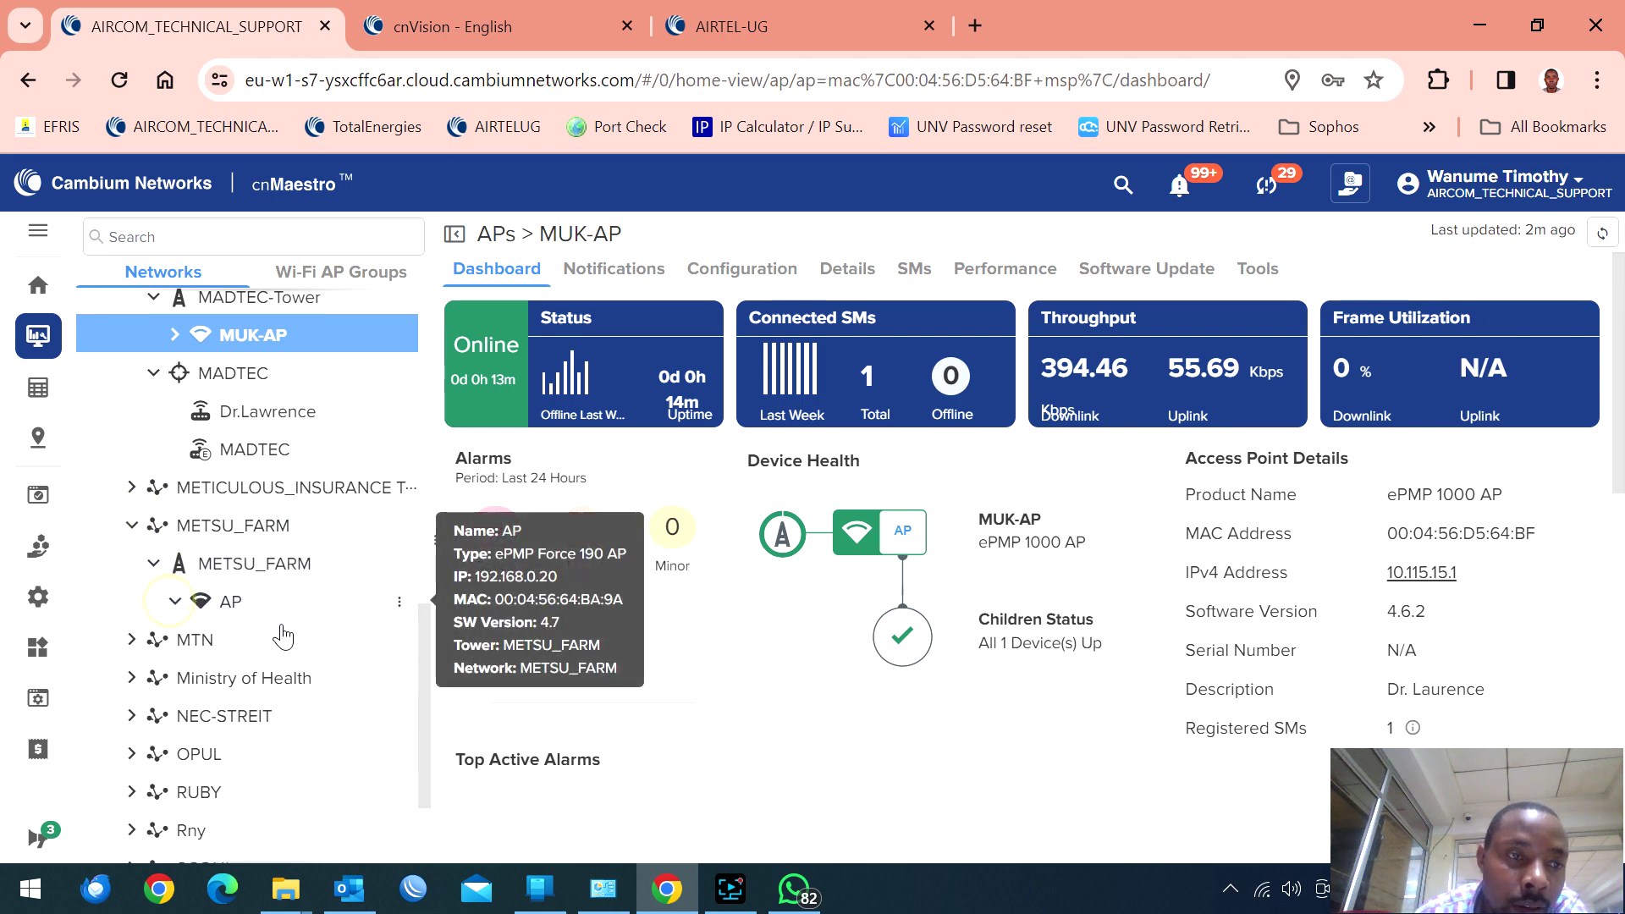
pyautogui.click(246, 643)
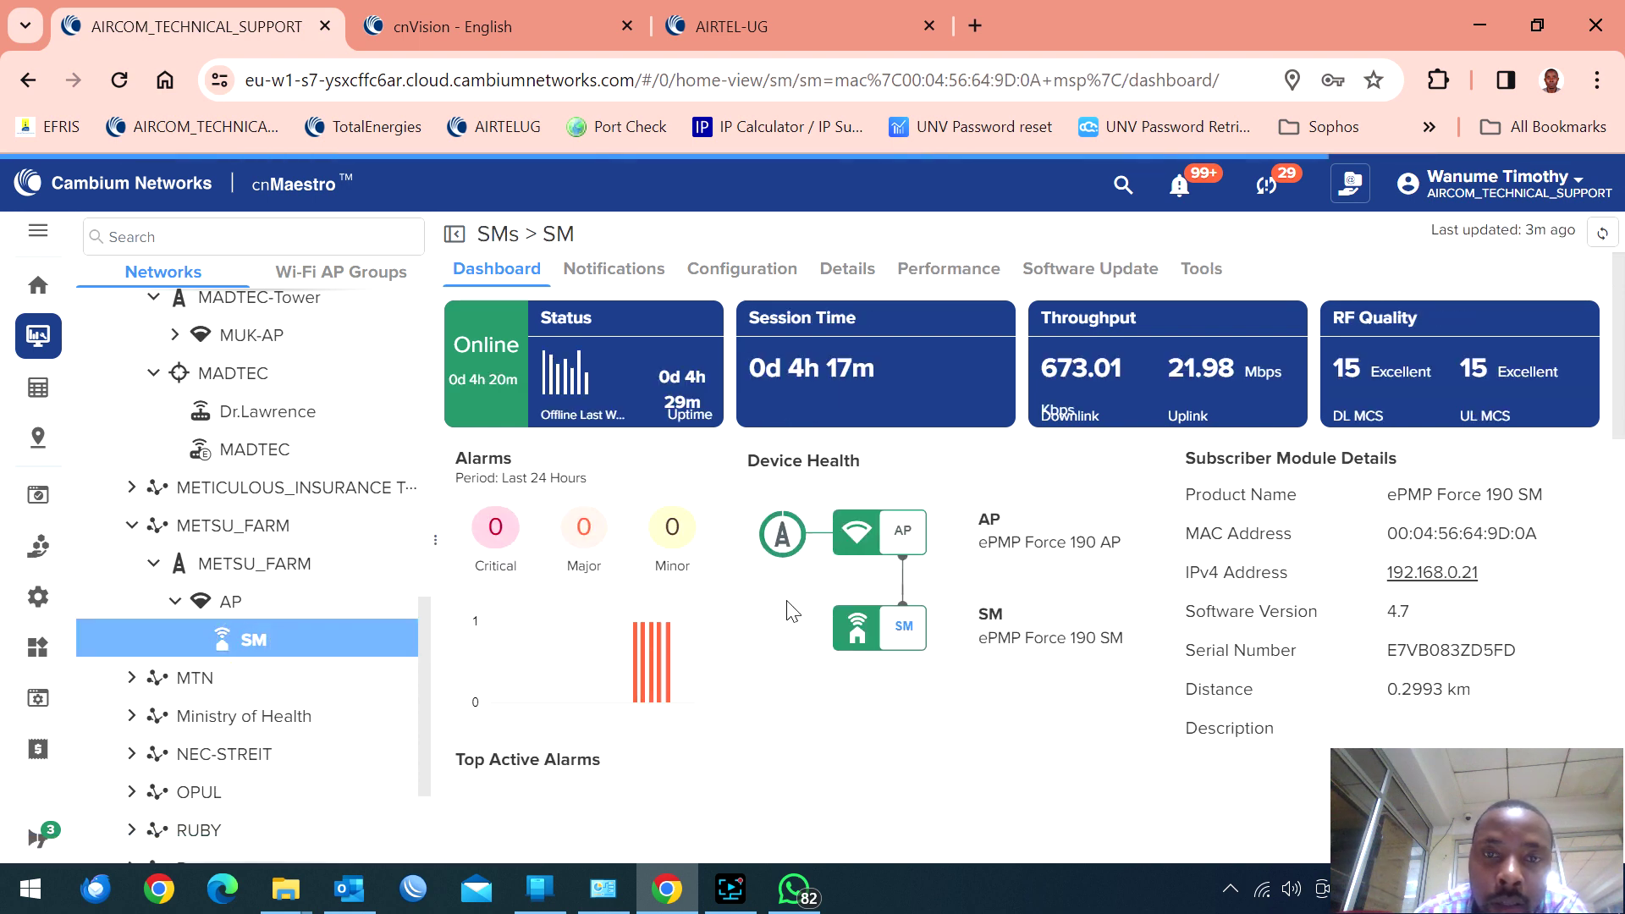
pyautogui.click(1200, 273)
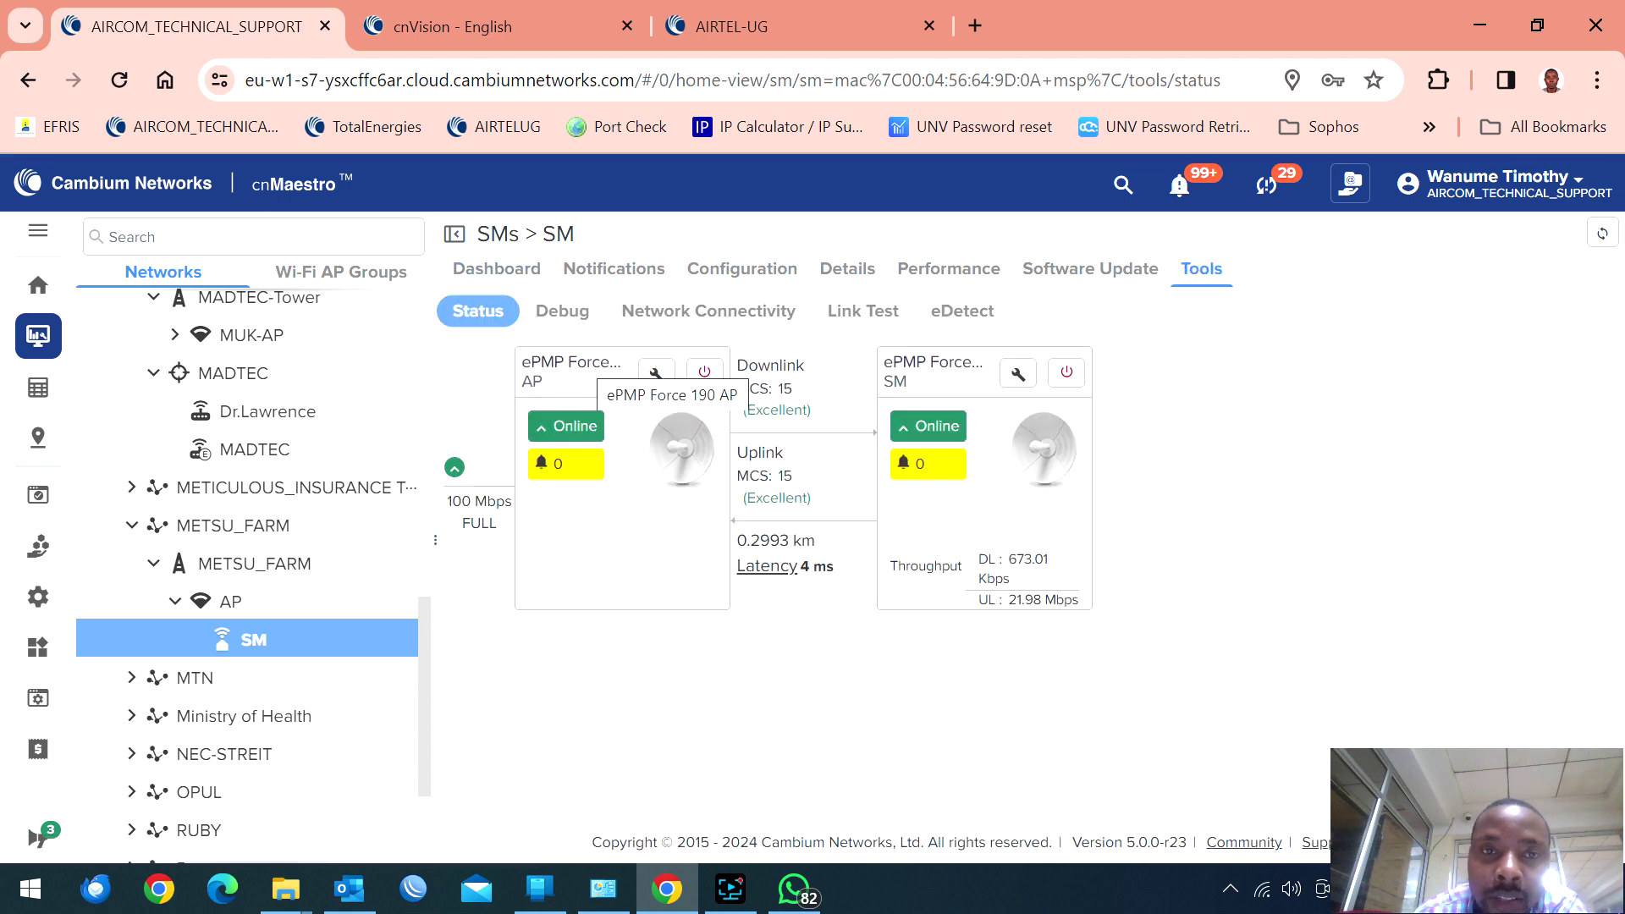
# - Expand the Ministry of Health network, review the sites and the devices under Adjumani, and collapse Adjumani again
pyautogui.scroll(-2, 219, 752)
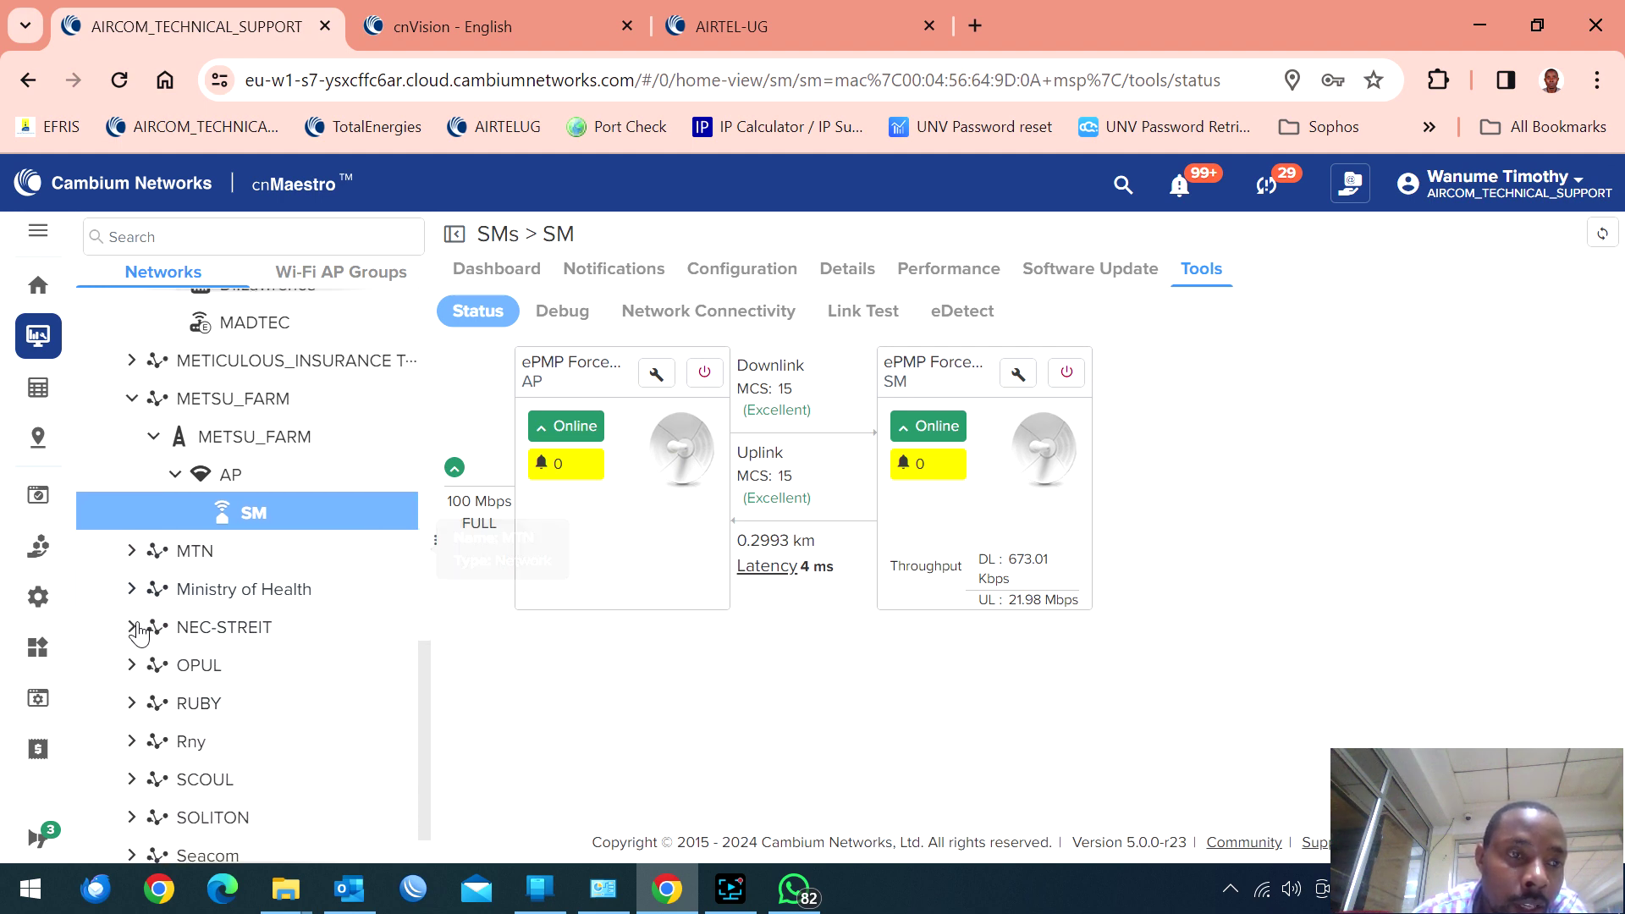
pyautogui.click(134, 590)
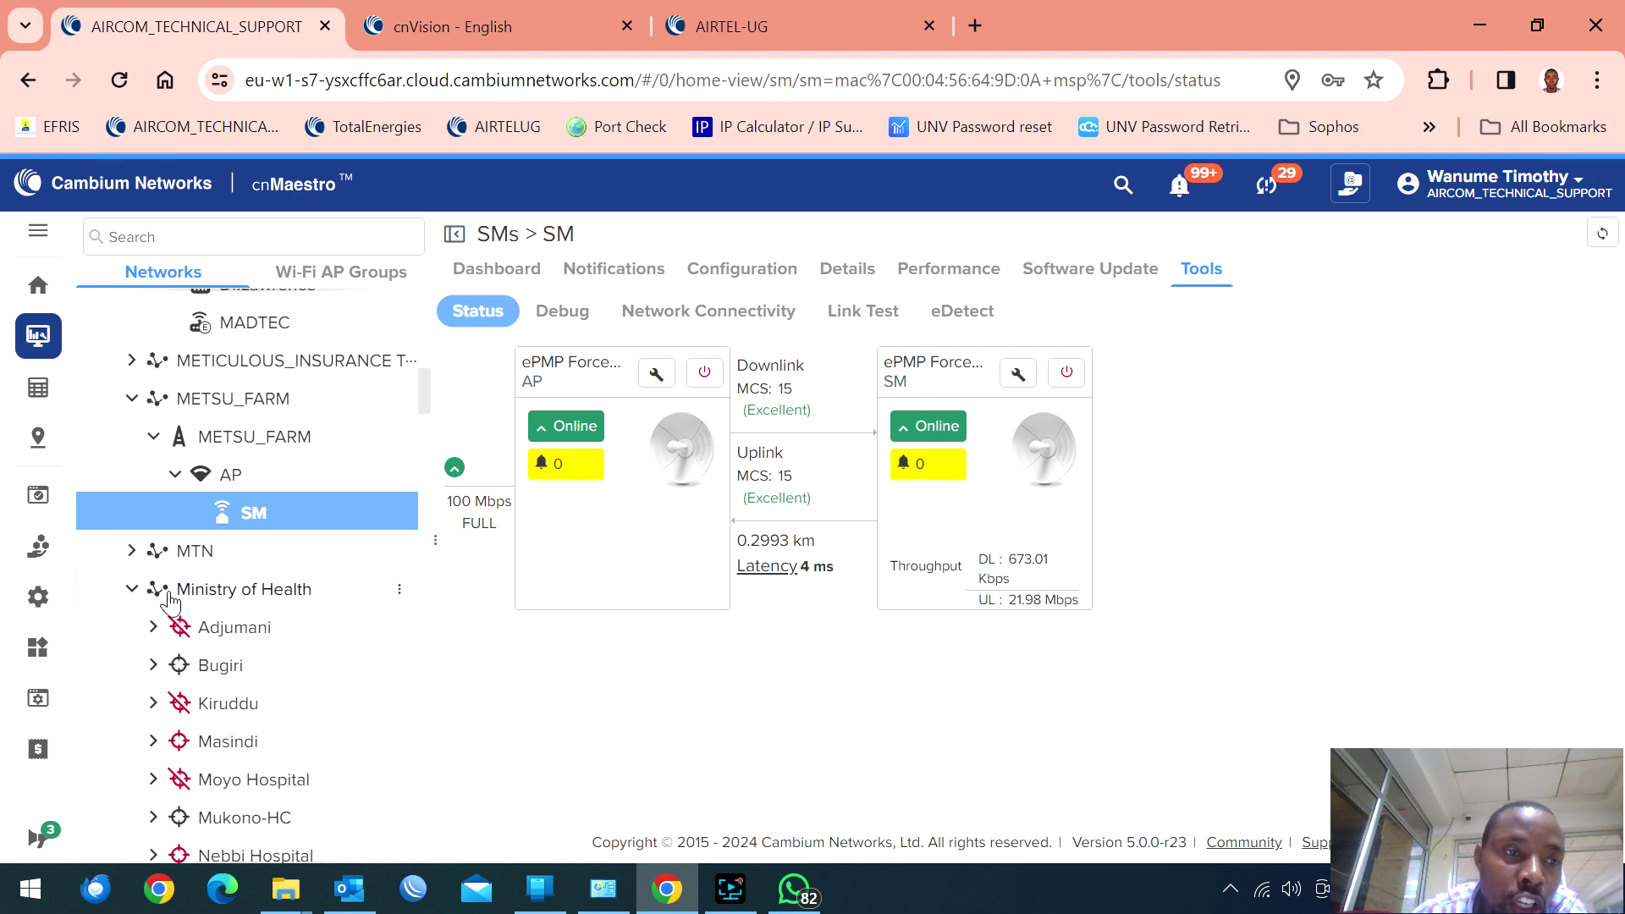
pyautogui.scroll(-2, 167, 575)
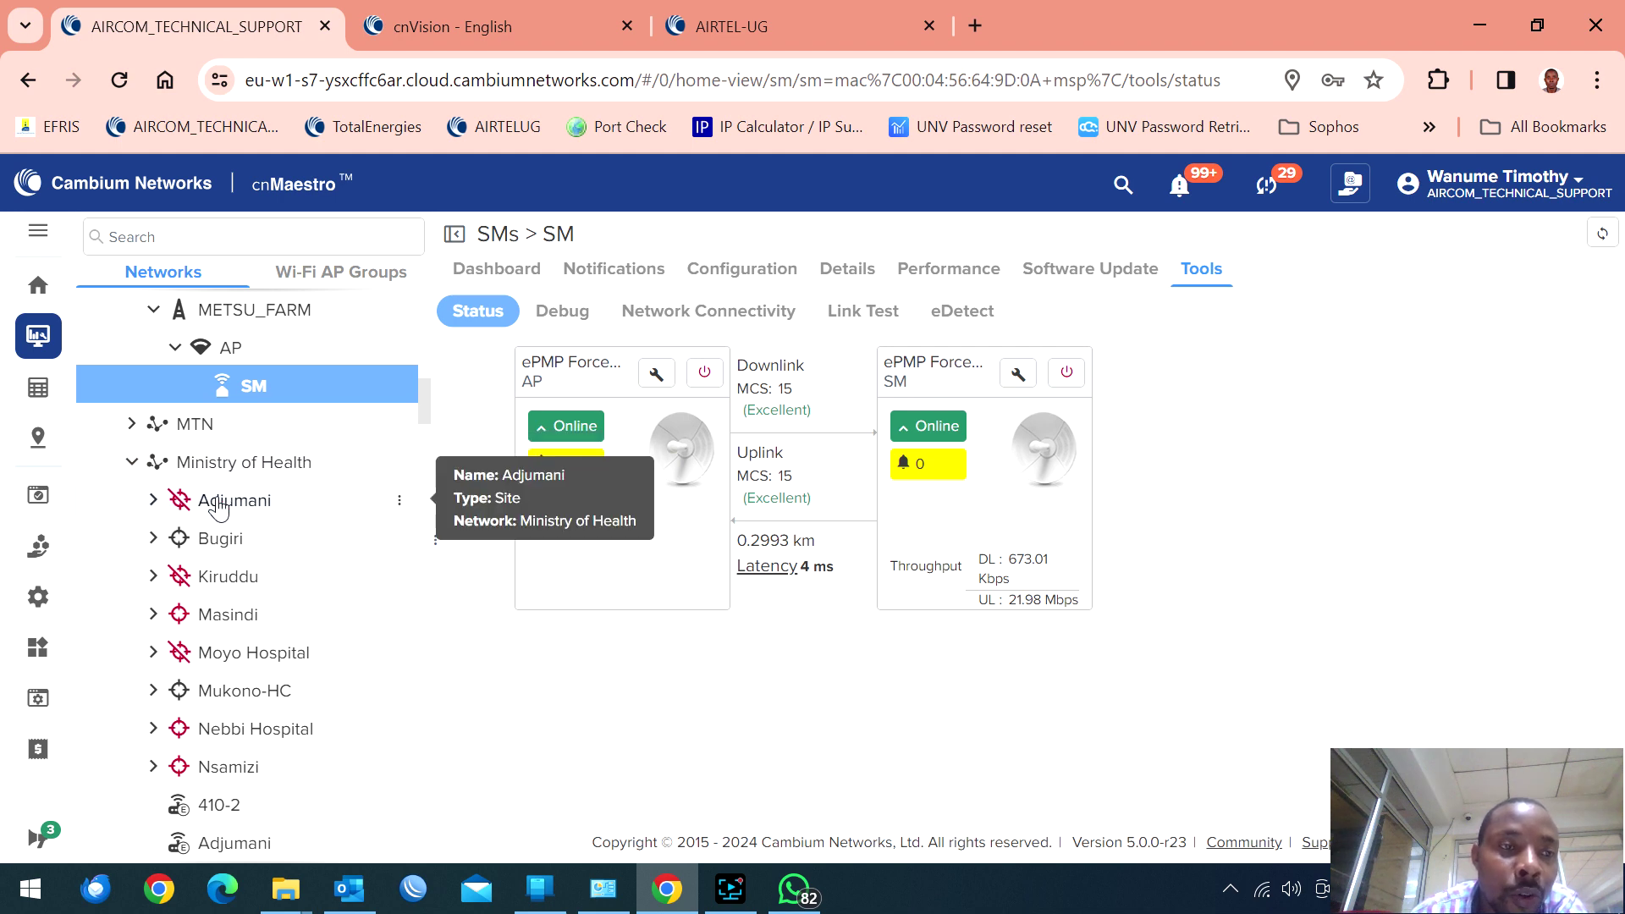
pyautogui.click(153, 499)
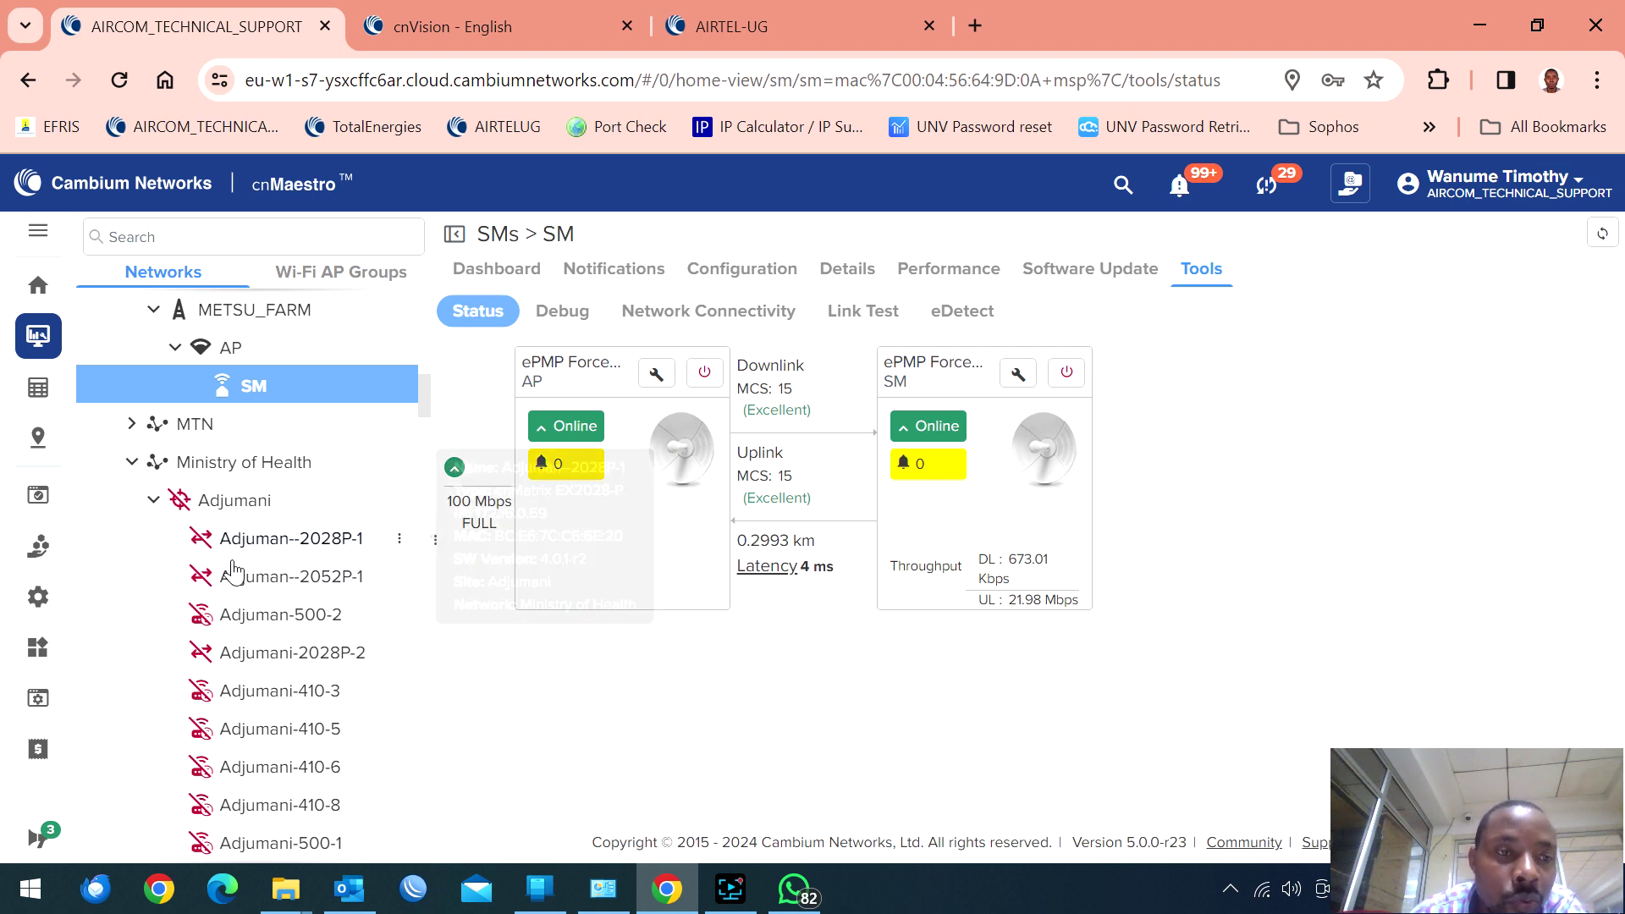
pyautogui.scroll(-5, 207, 699)
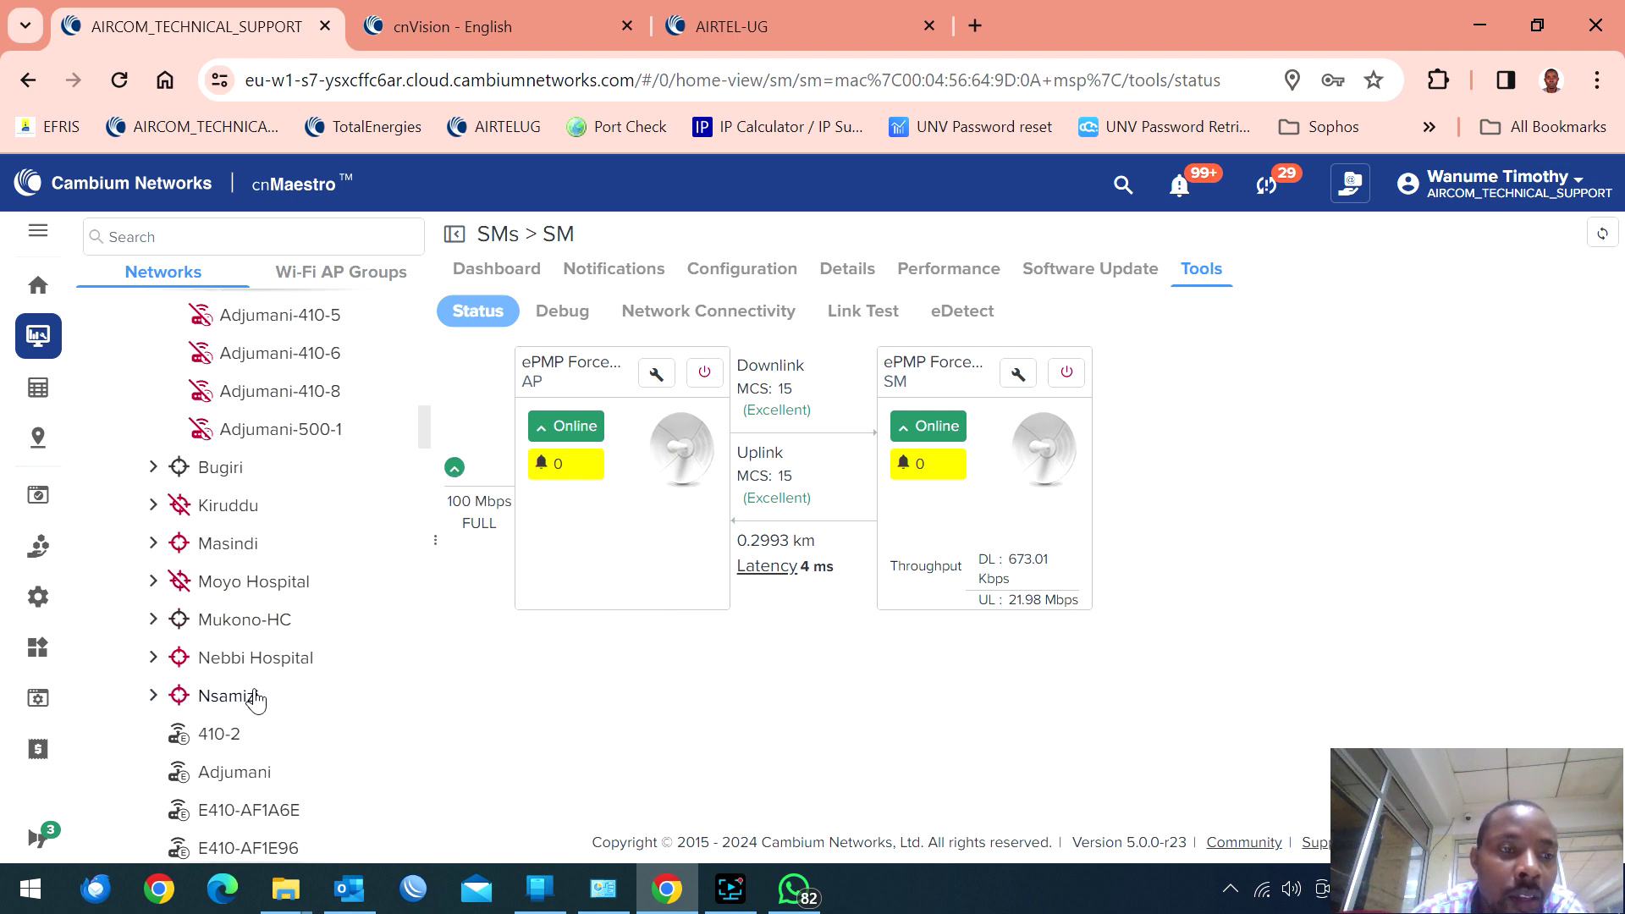
pyautogui.scroll(3, 245, 508)
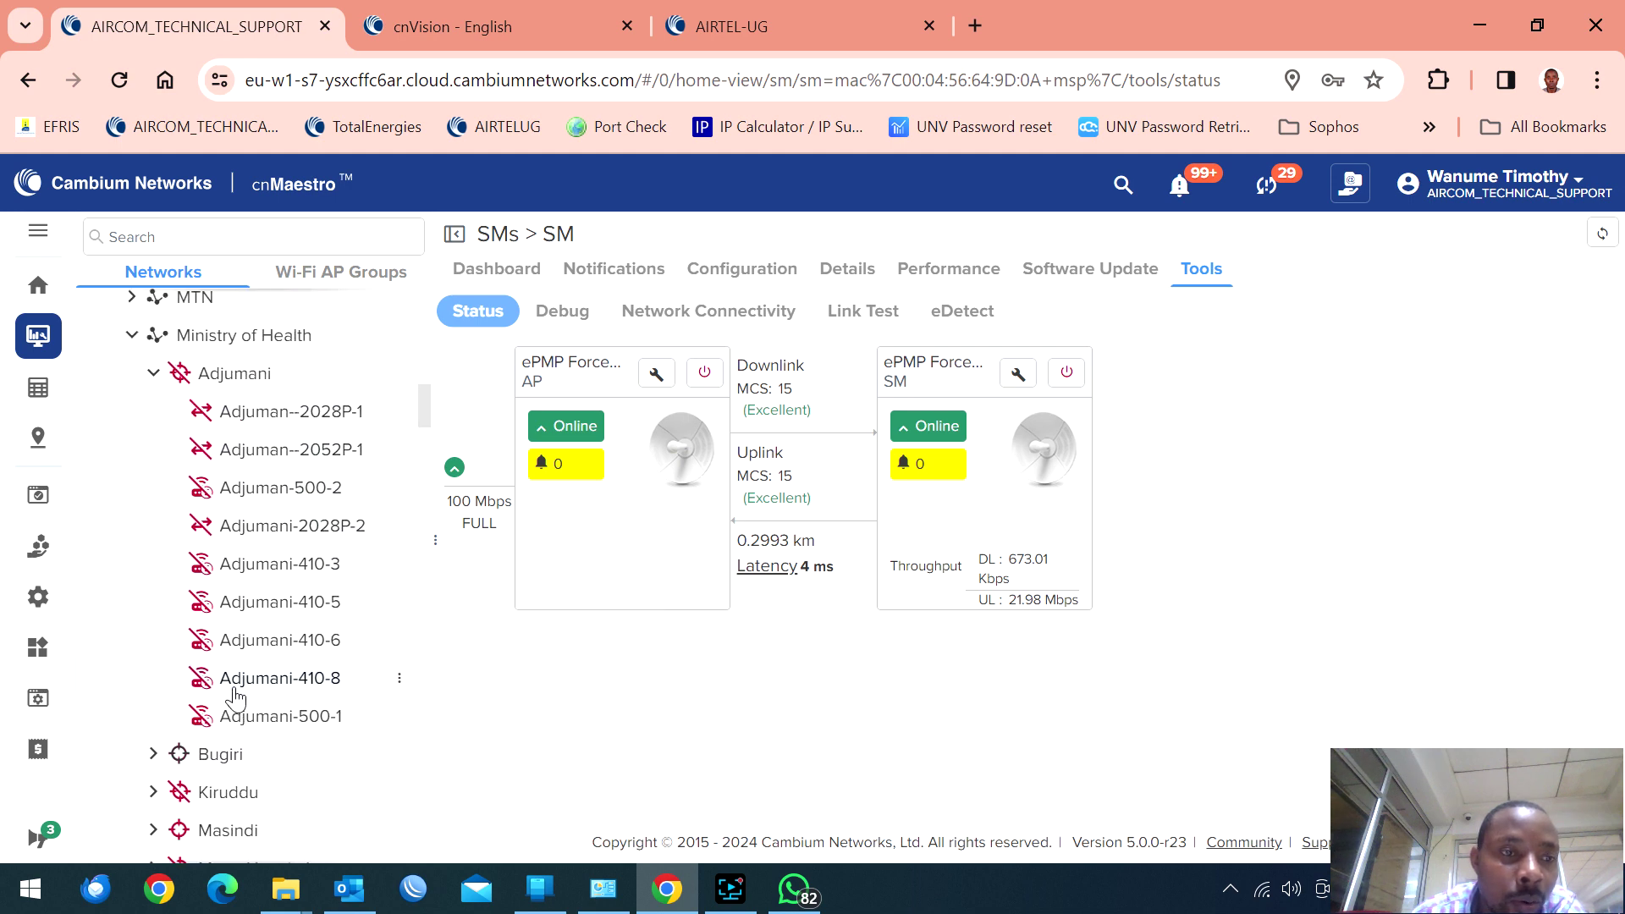
pyautogui.click(153, 374)
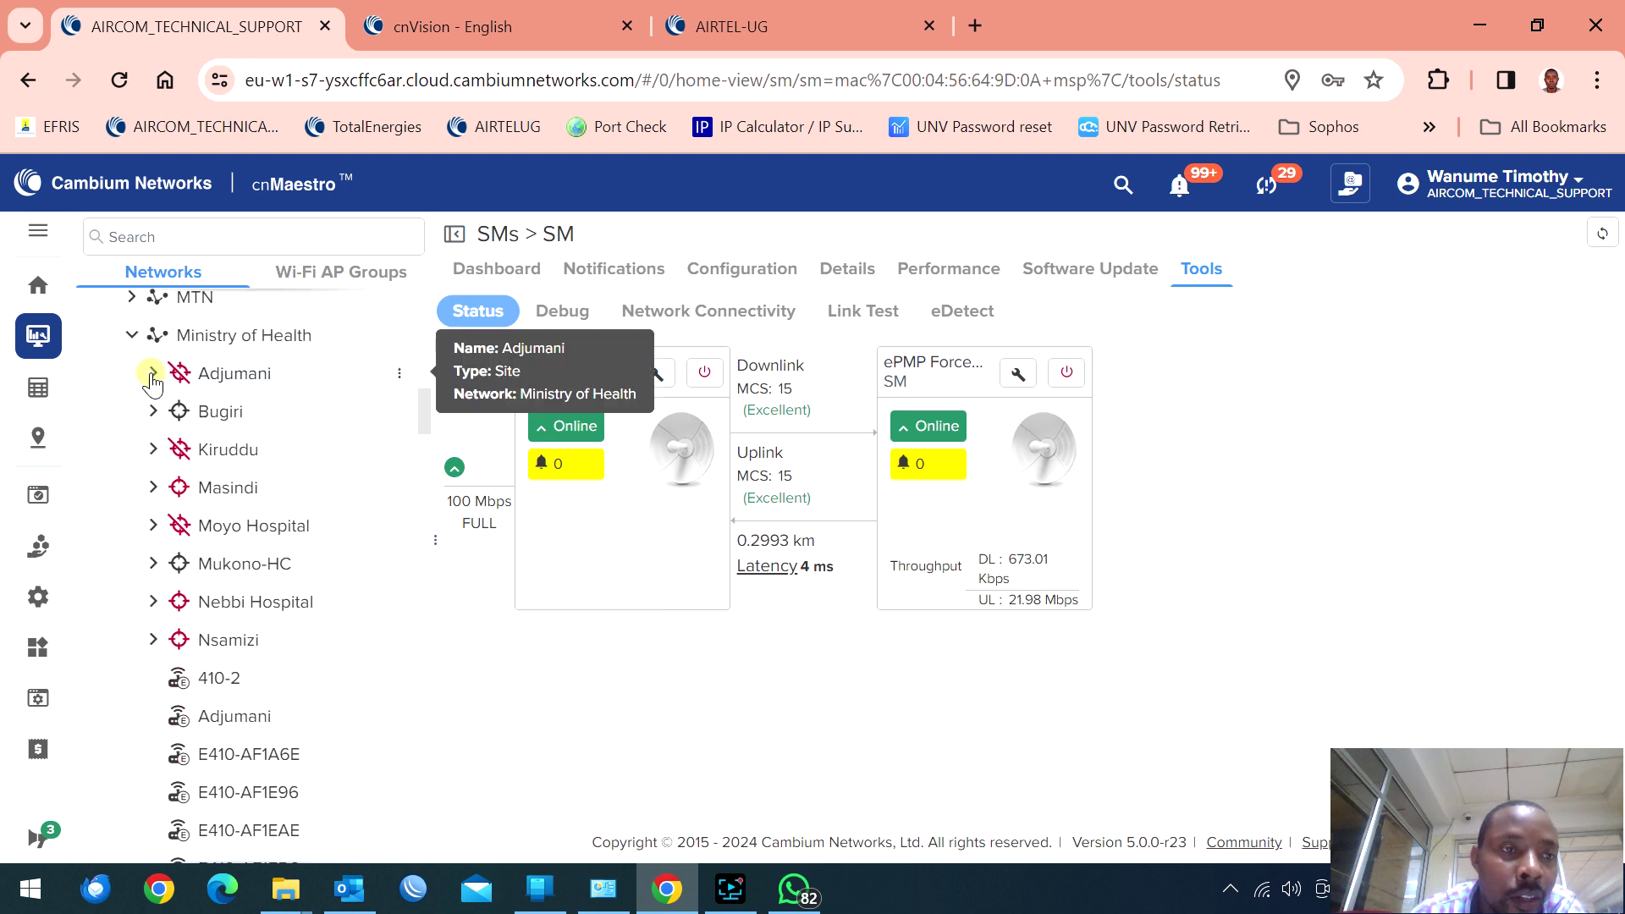
# - Expand the Bugiri site, open the Bugiri-EX2028P-1 switch dashboard, and inspect the status details of its active ports, including 5, 10 and 25
pyautogui.click(153, 411)
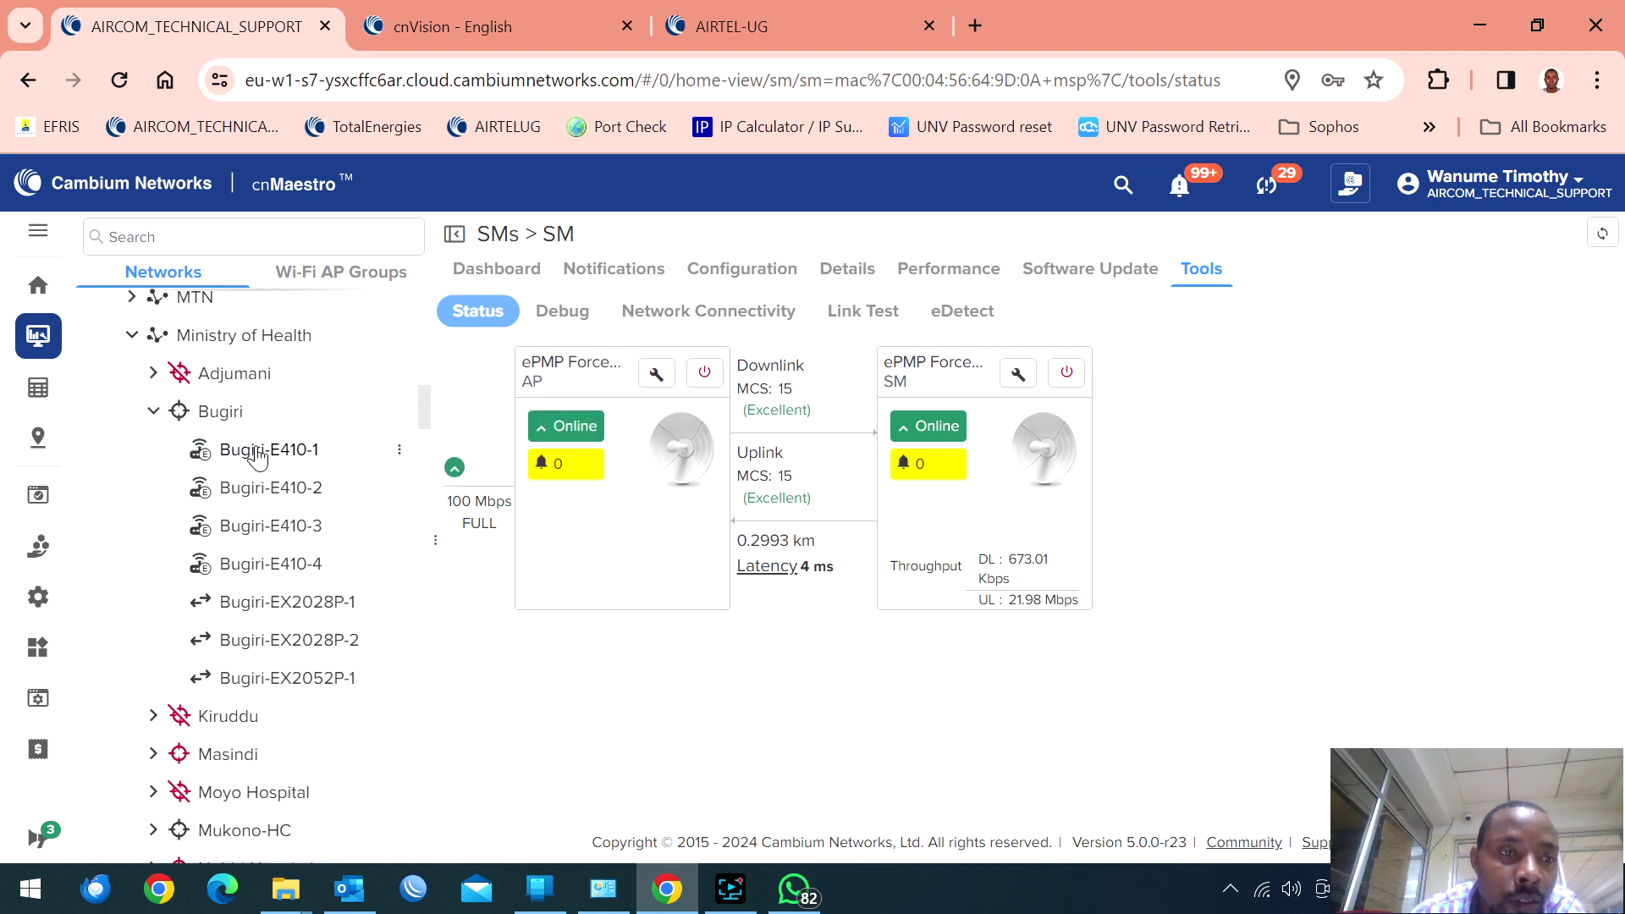
pyautogui.click(254, 602)
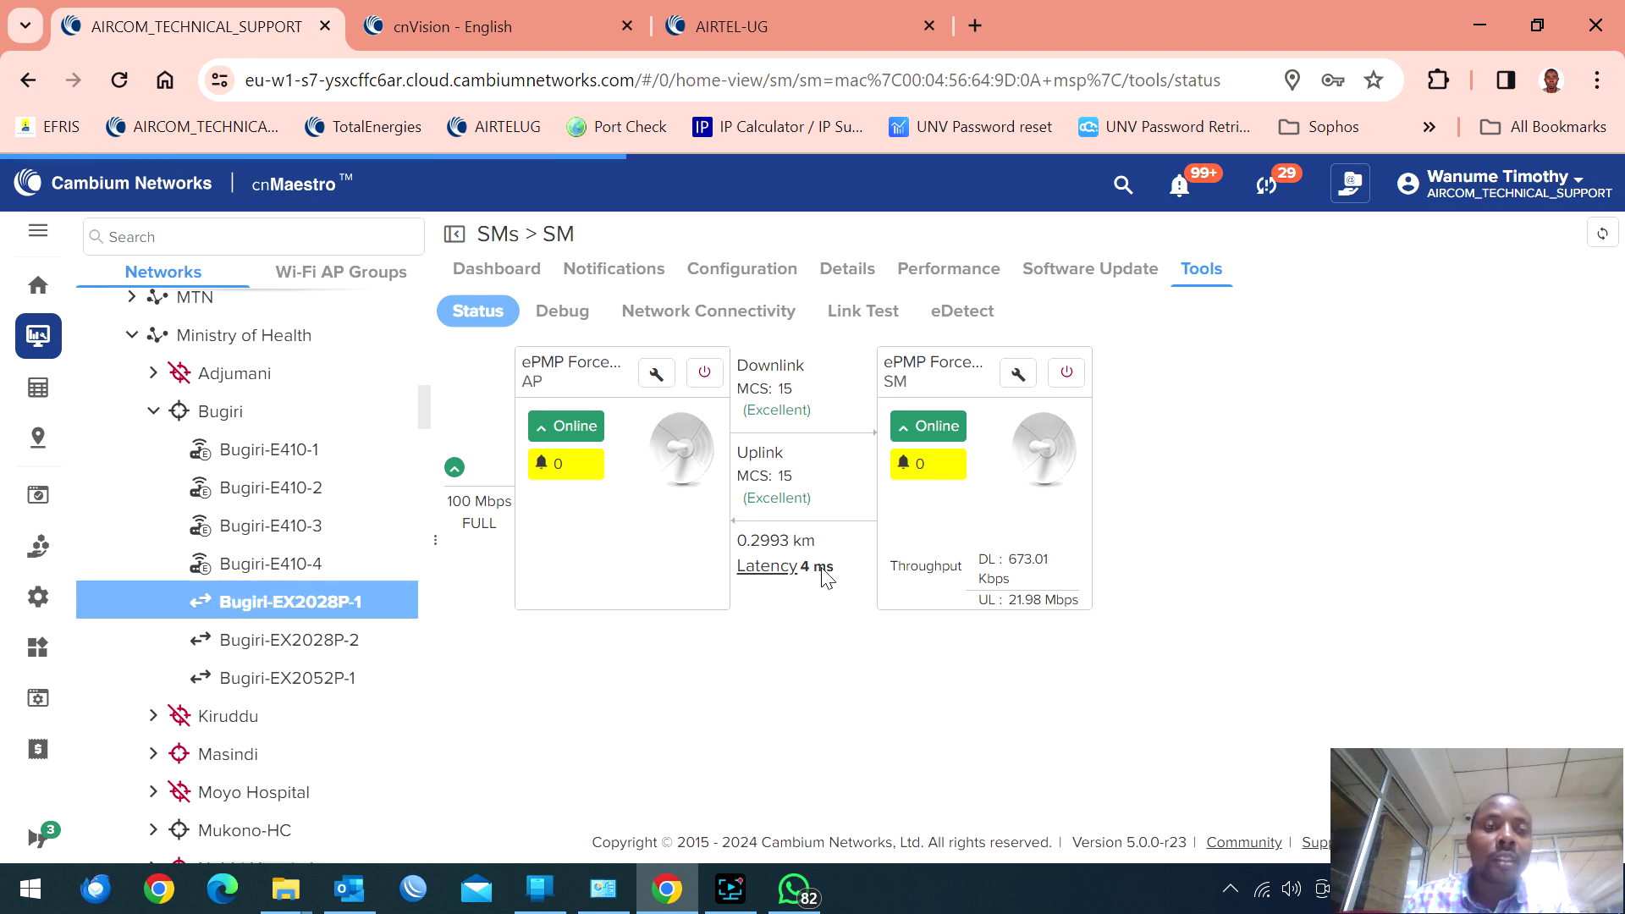
pyautogui.click(520, 269)
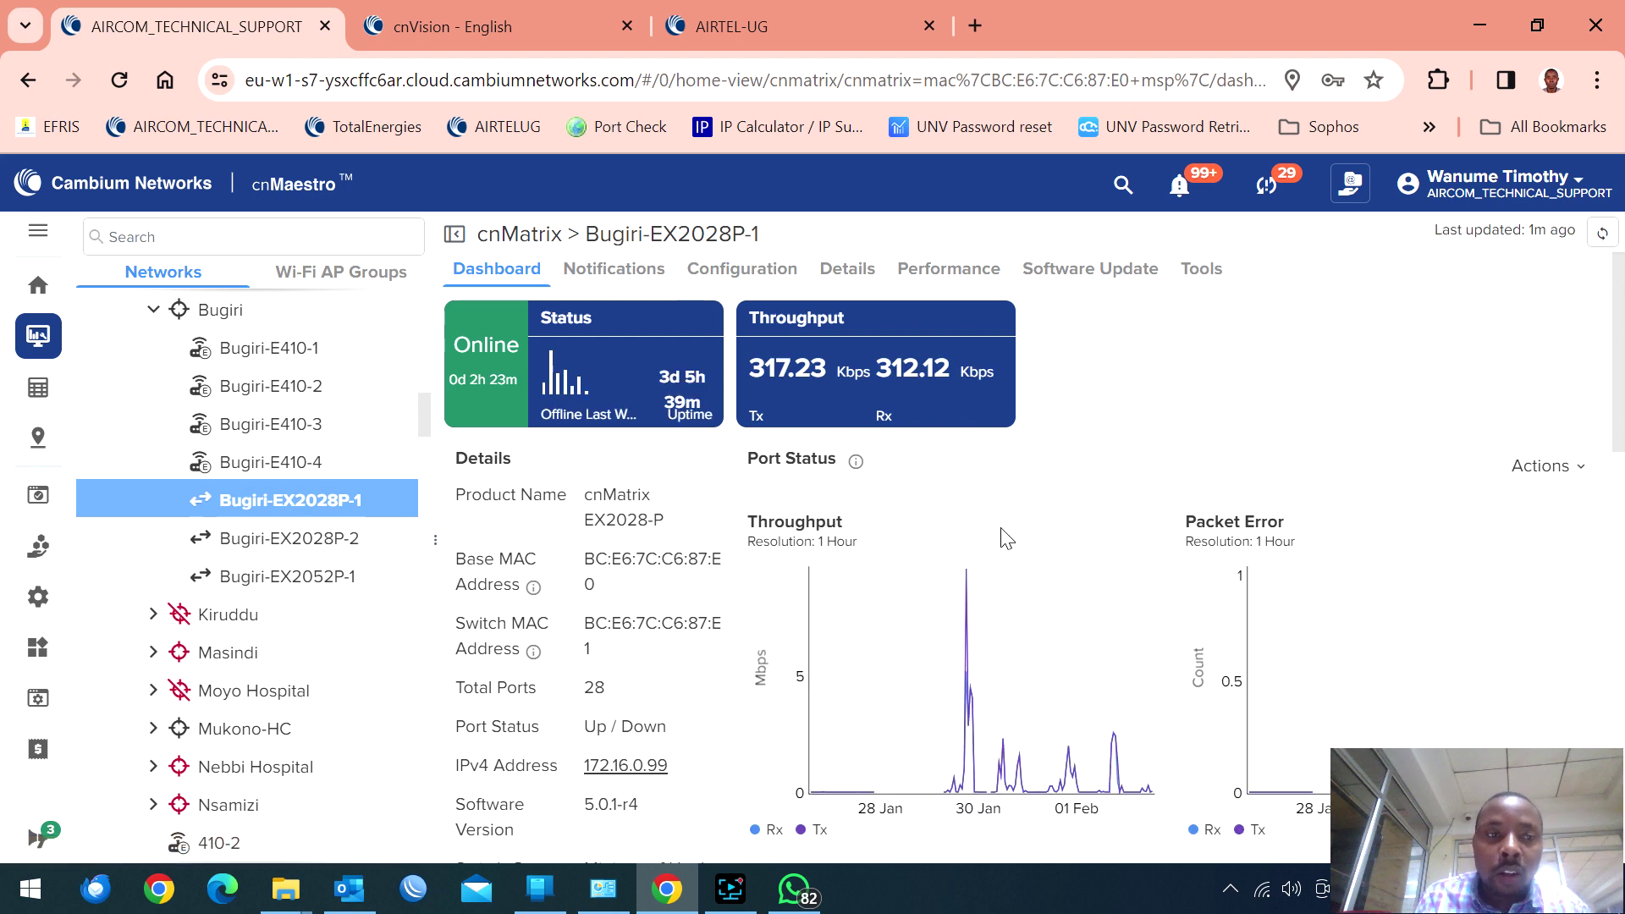
pyautogui.moveTo(867, 515)
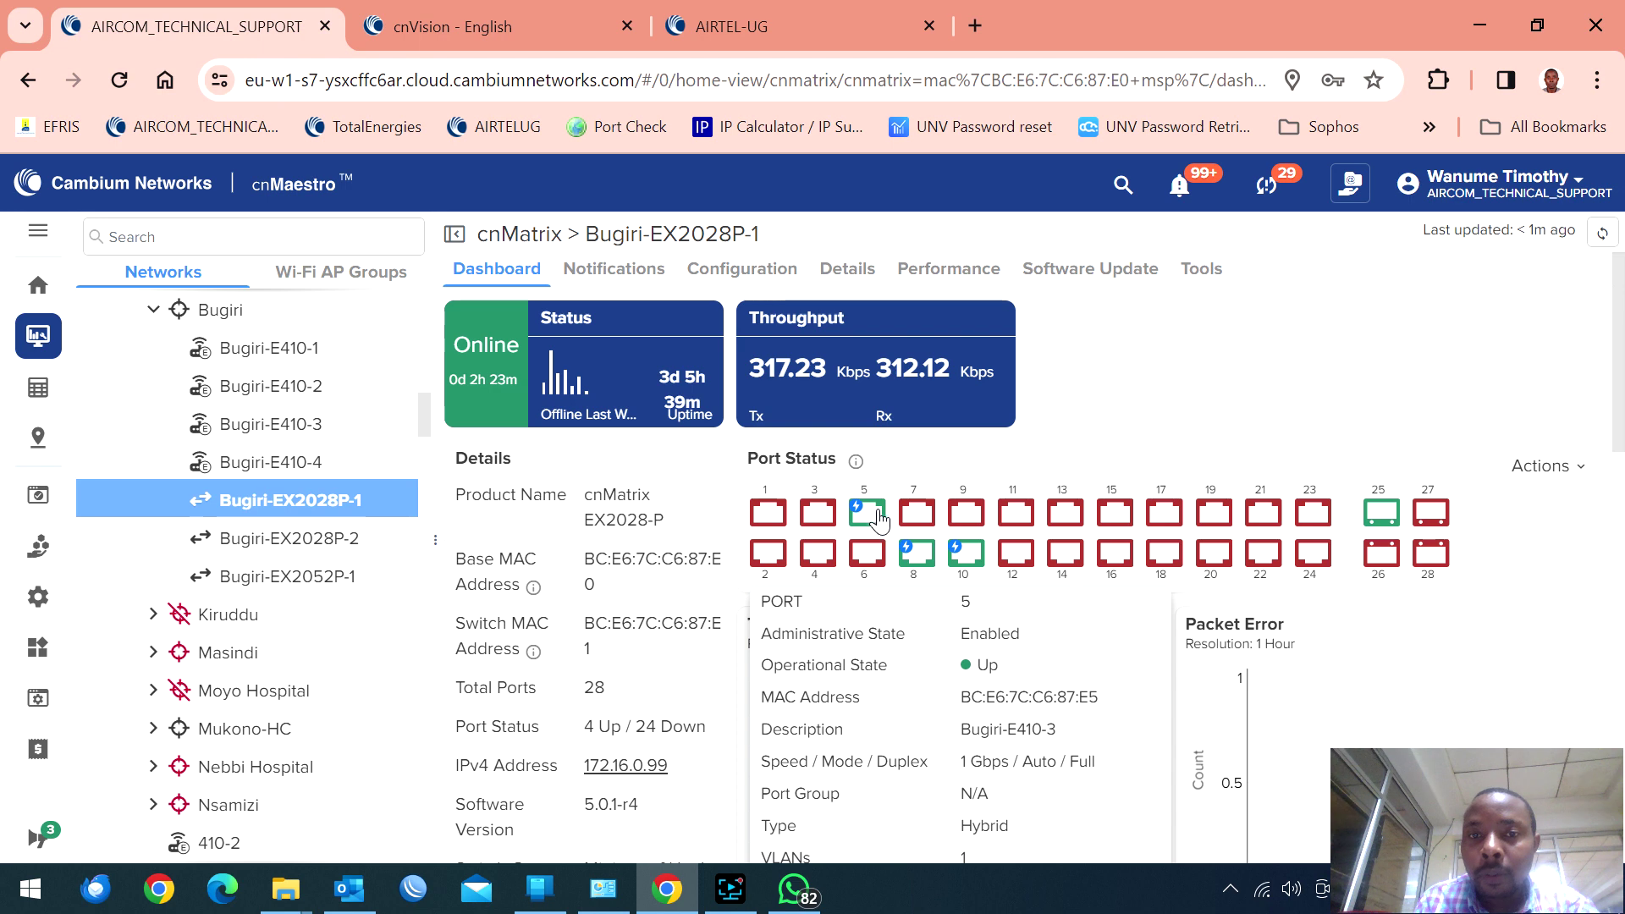
pyautogui.moveTo(925, 561)
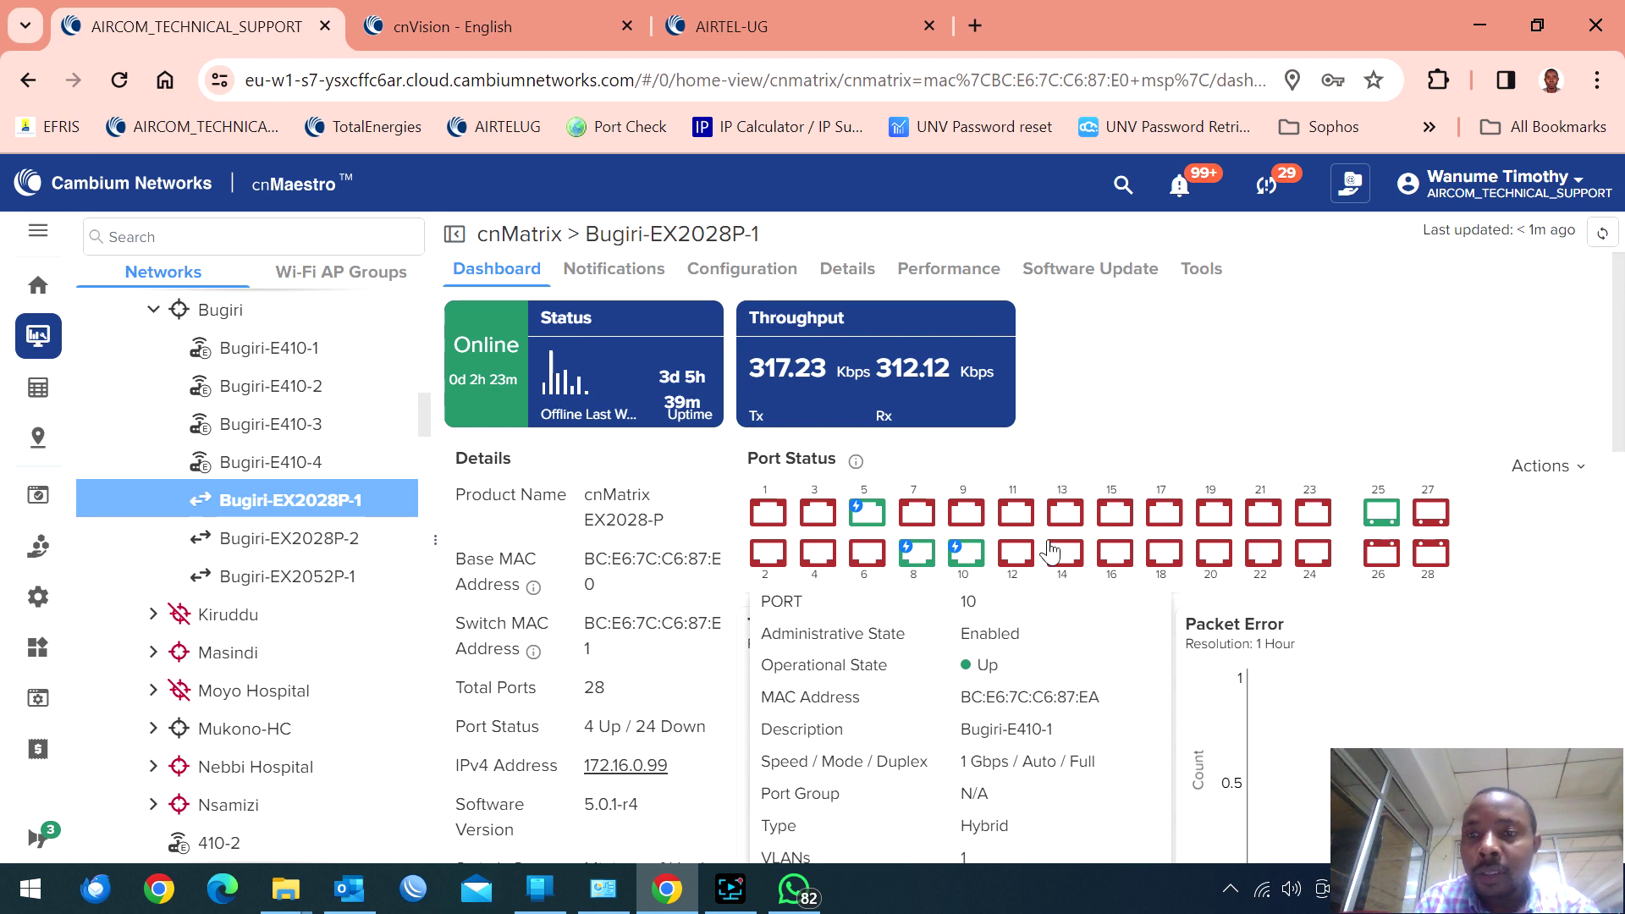
pyautogui.moveTo(1389, 529)
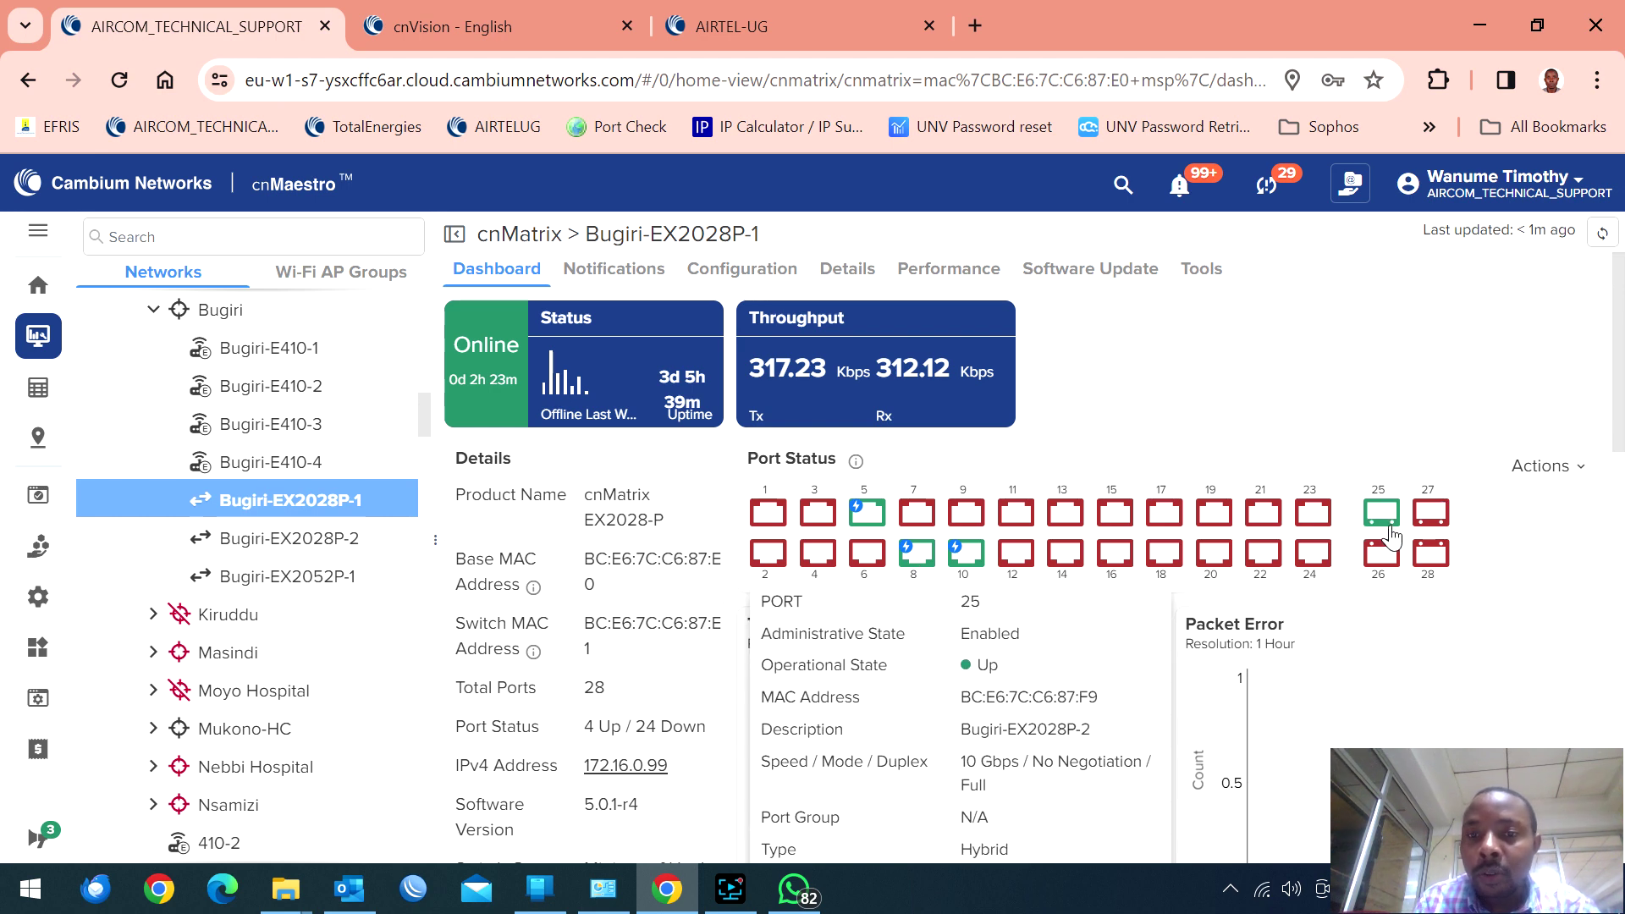
# - Open the Bugiri-EX2052P-1 switch dashboard and inspect its port status, including port 47
pyautogui.click(267, 576)
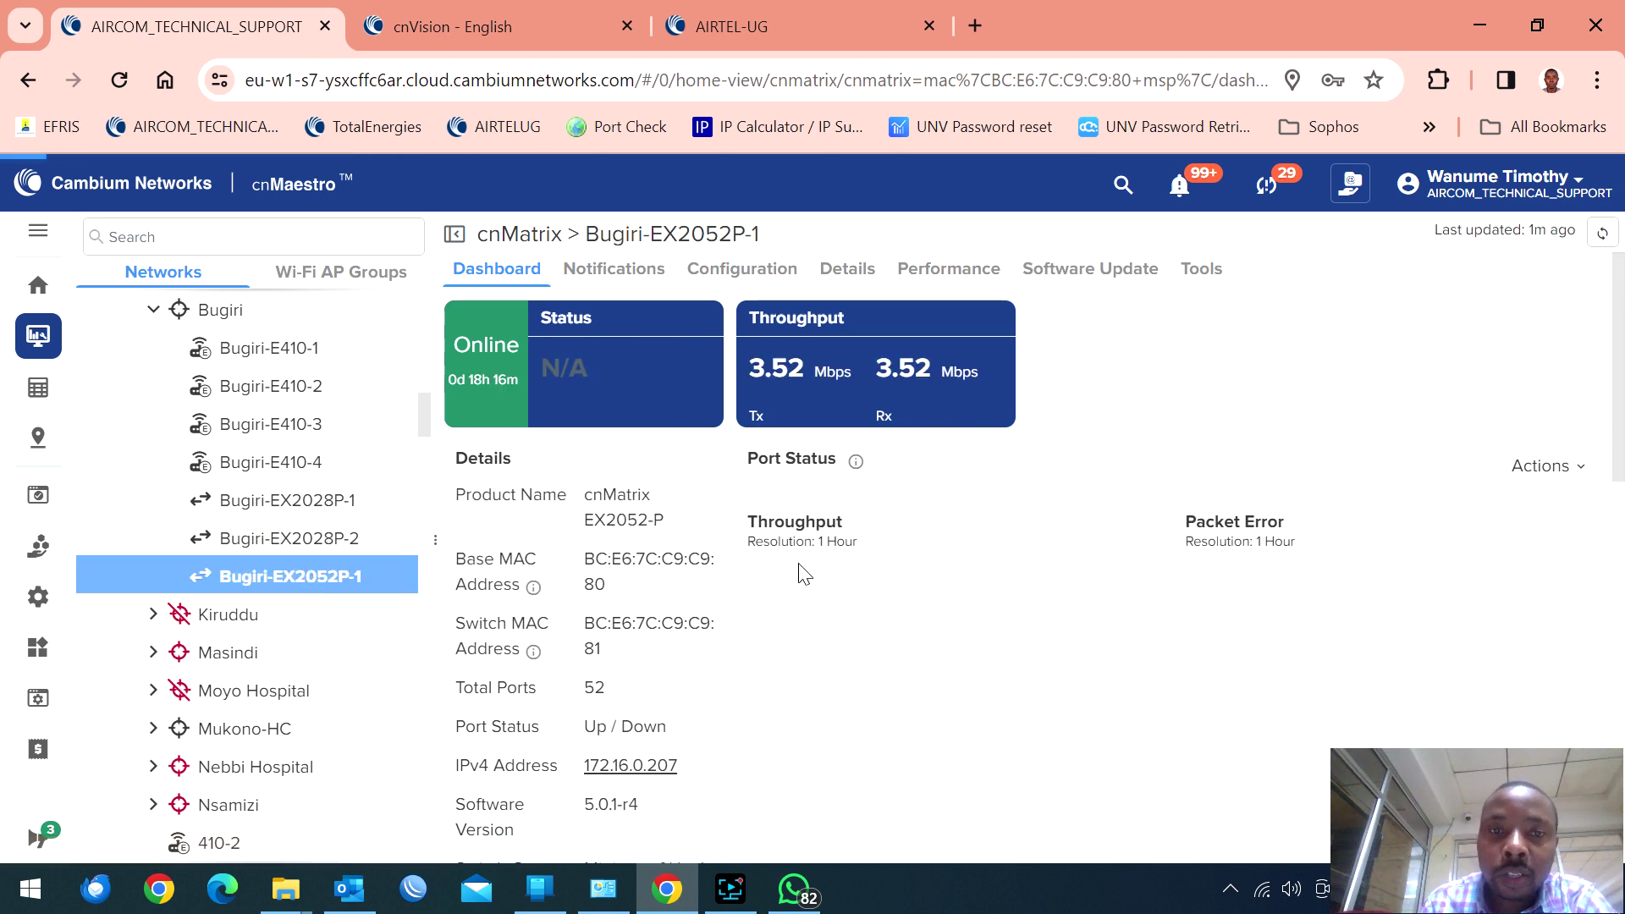
pyautogui.scroll(-1, 898, 673)
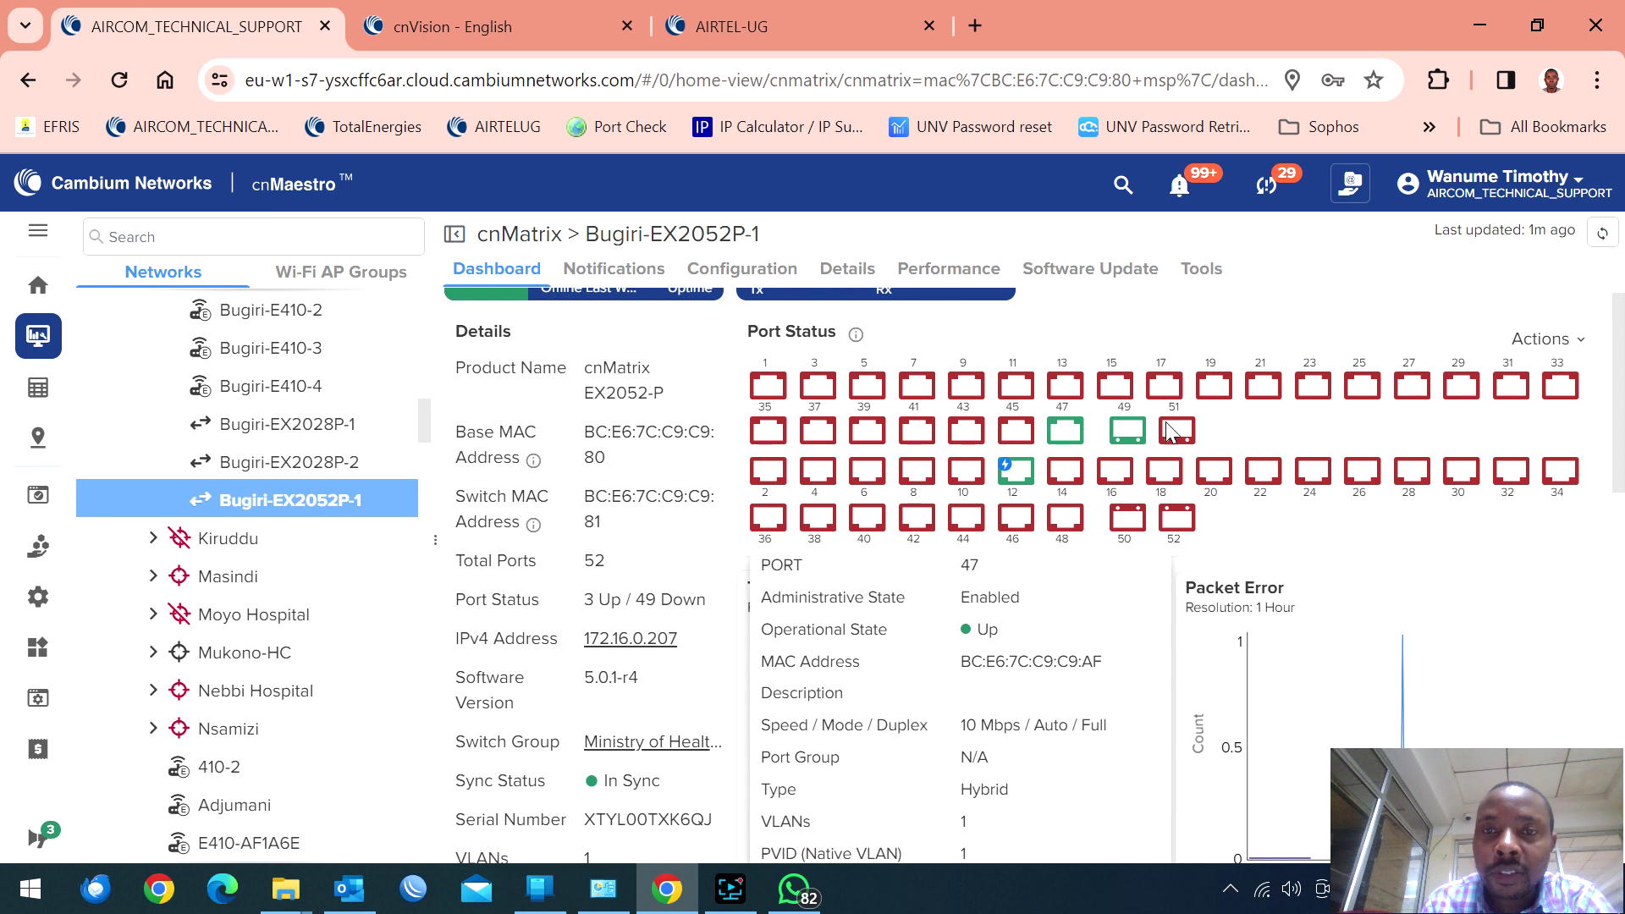
# - Review the devices under the Kiruddu, Masindi and Moyo Hospital sites of the Ministry of Health network
pyautogui.scroll(-1, 161, 528)
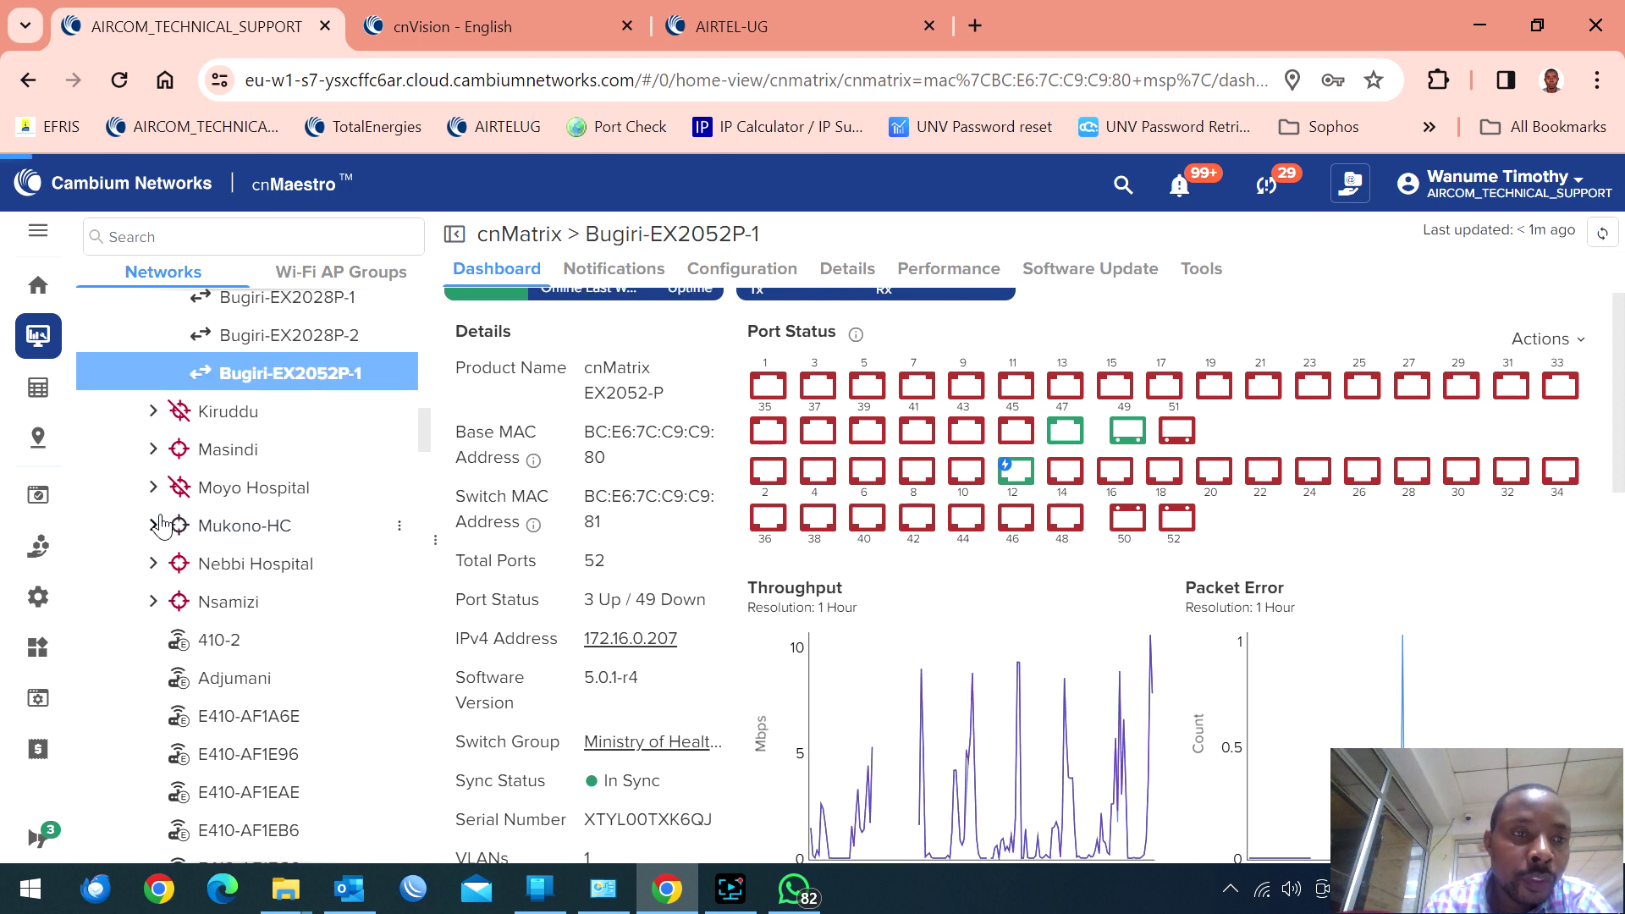
pyautogui.click(153, 411)
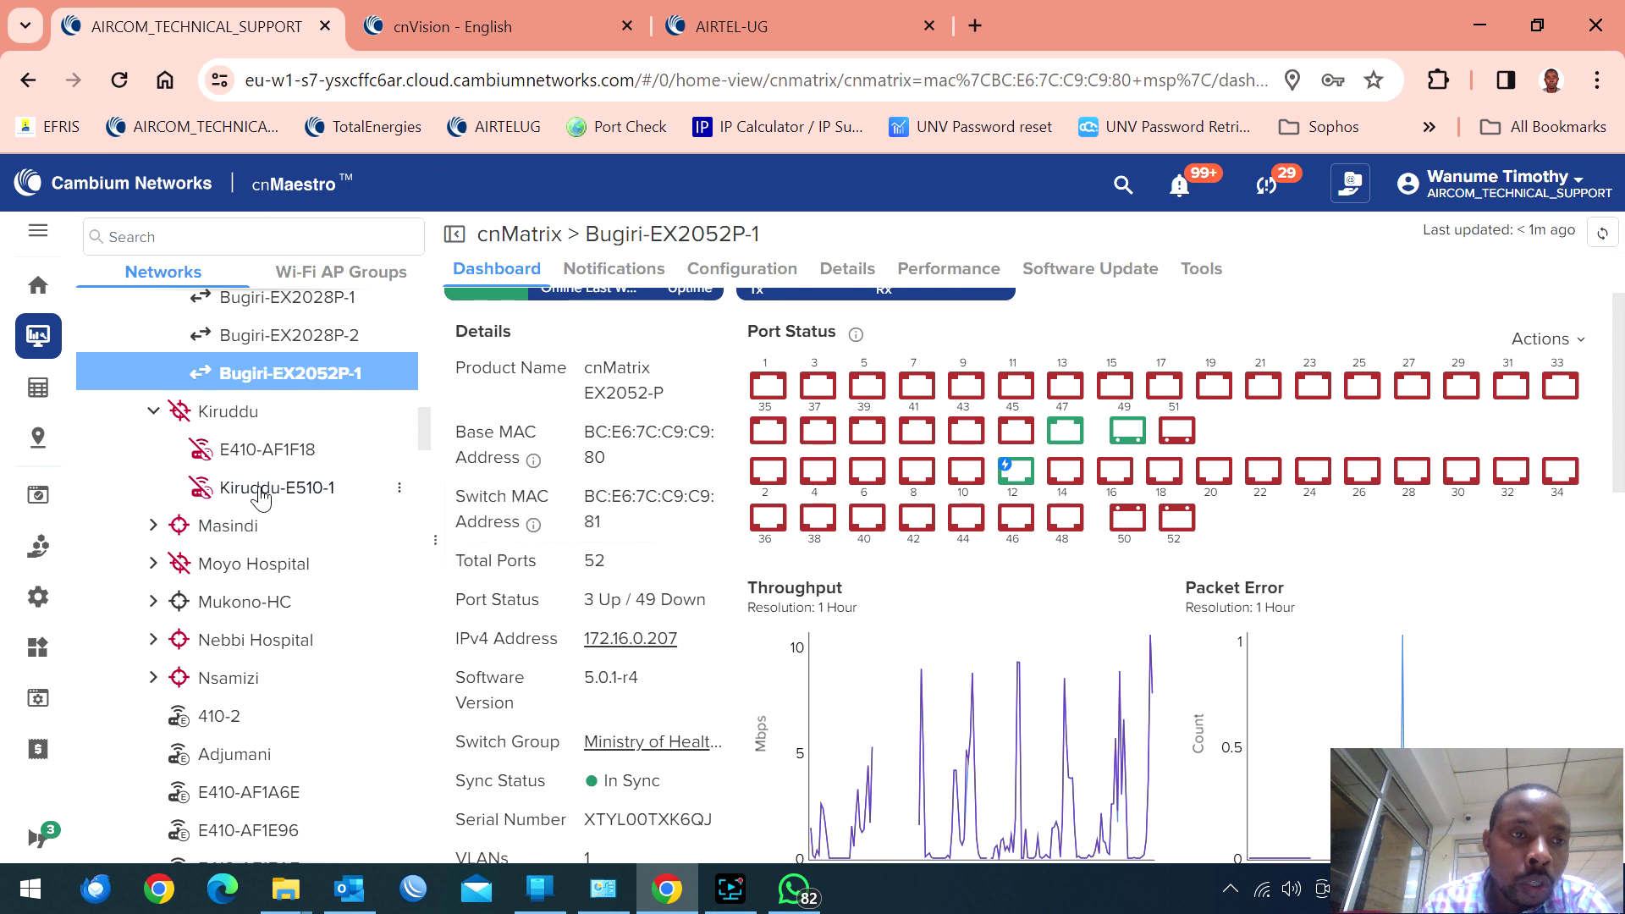
pyautogui.click(155, 413)
pyautogui.click(156, 451)
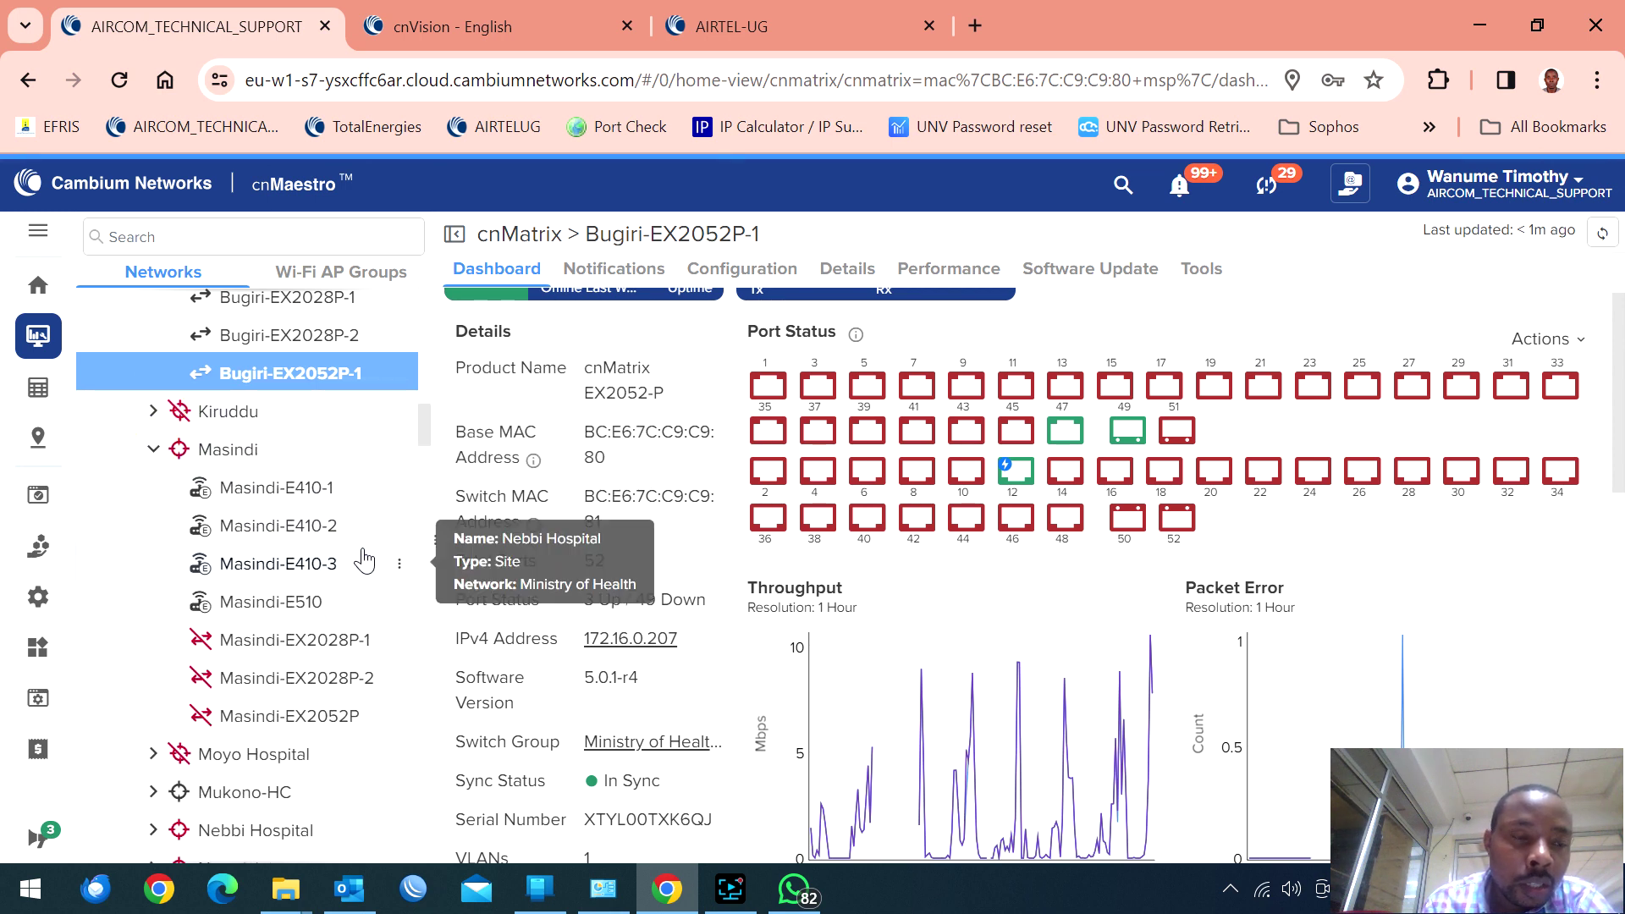
pyautogui.moveTo(252, 648)
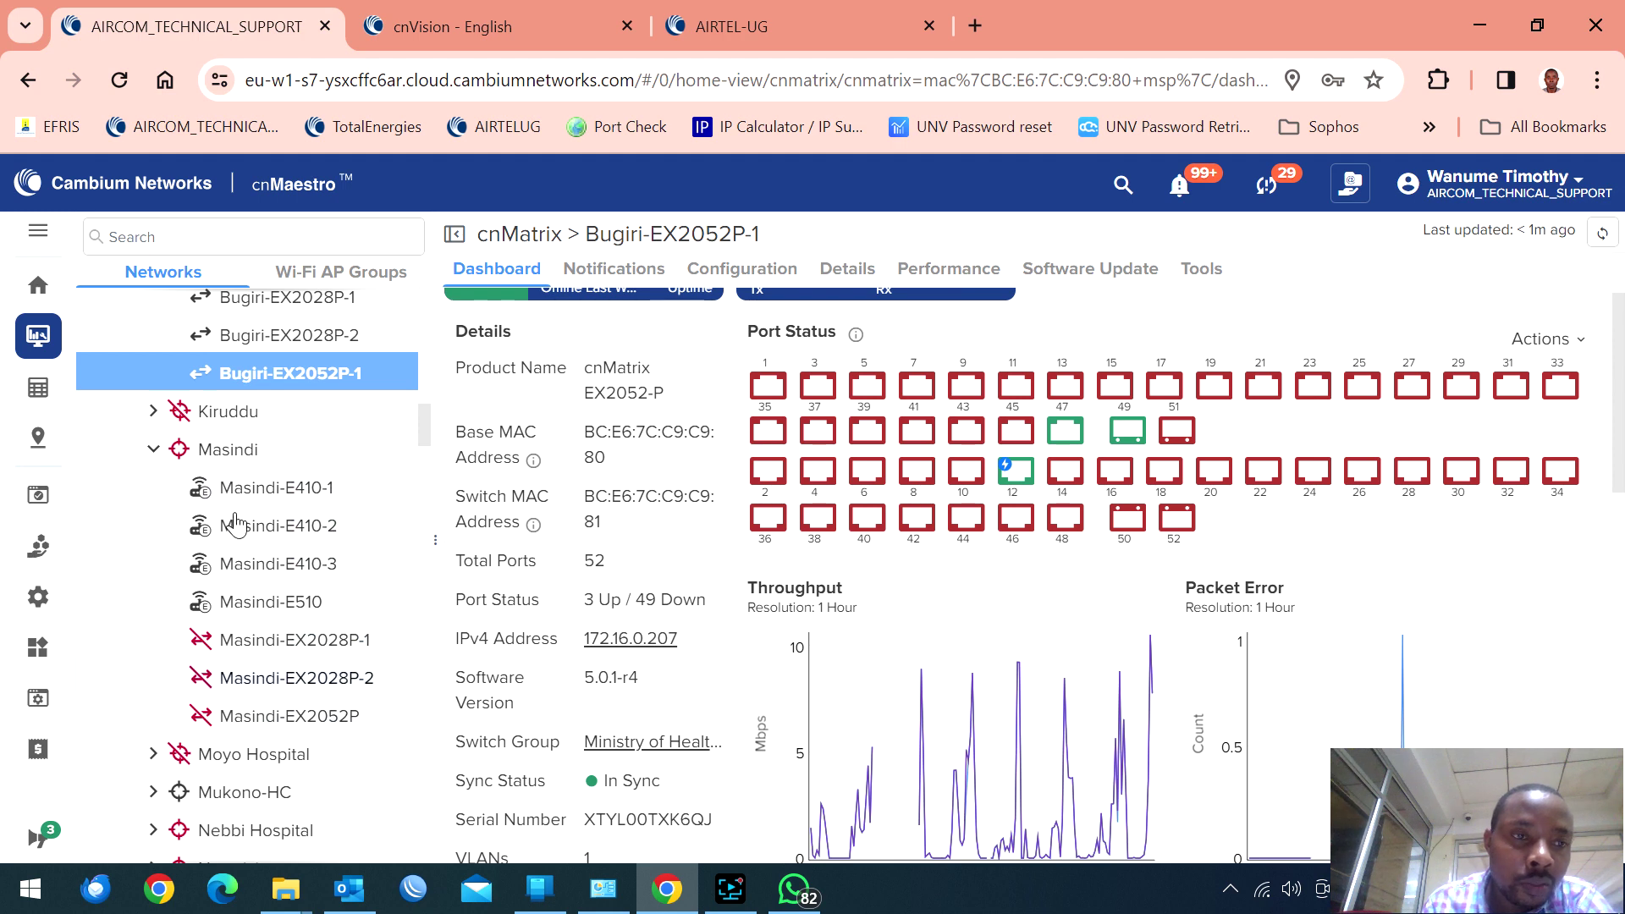
pyautogui.scroll(-2, 247, 725)
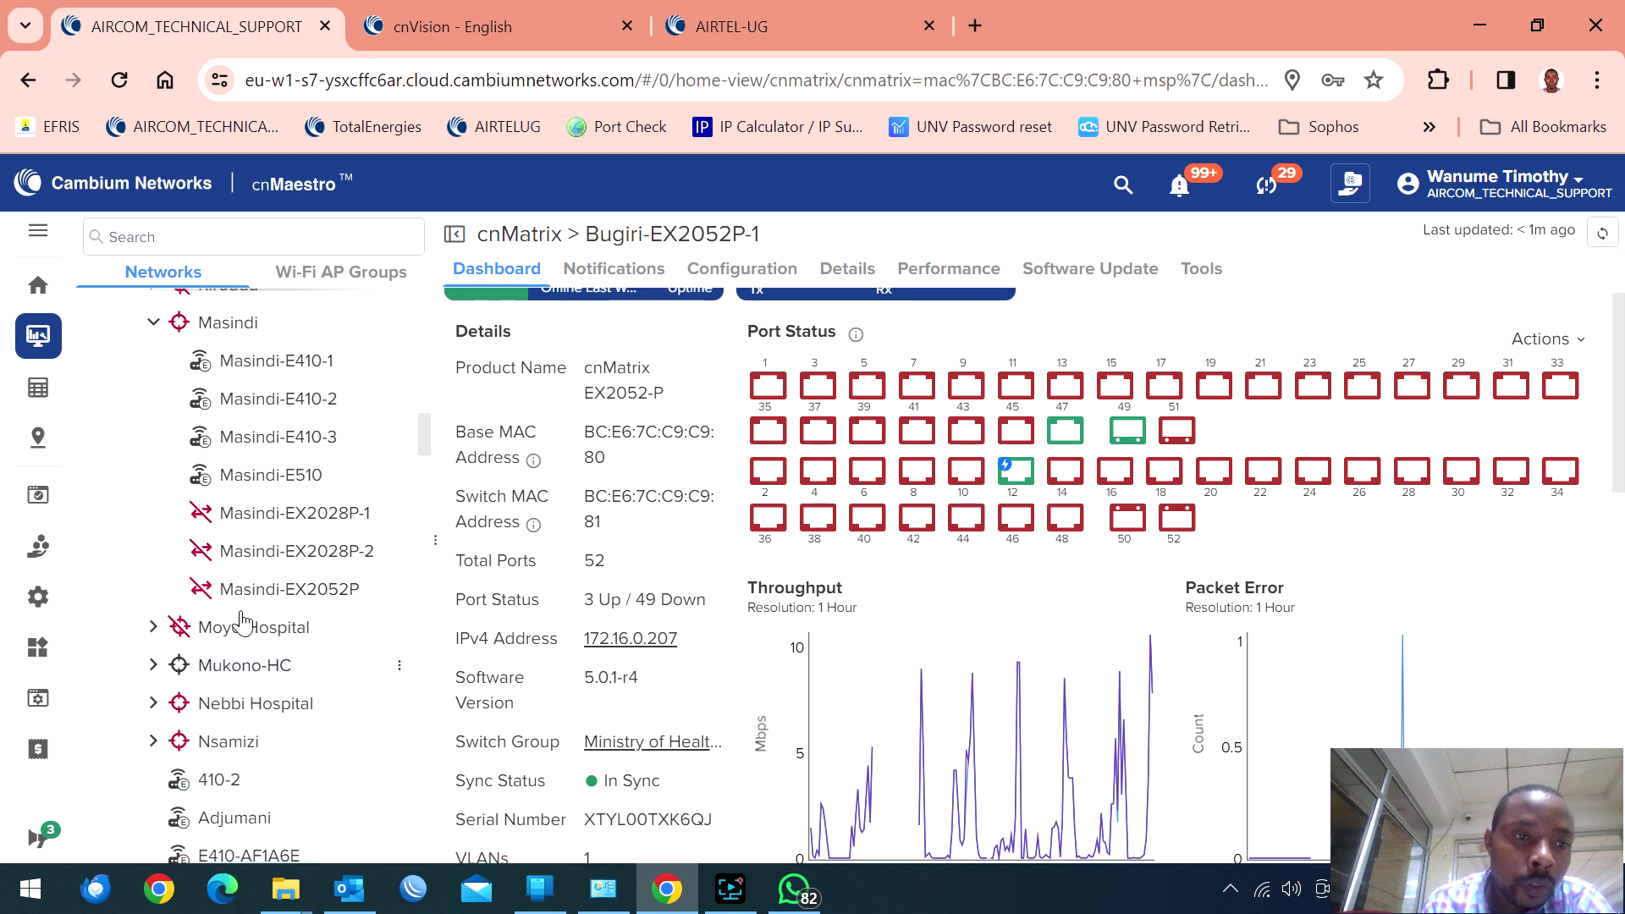
pyautogui.click(153, 627)
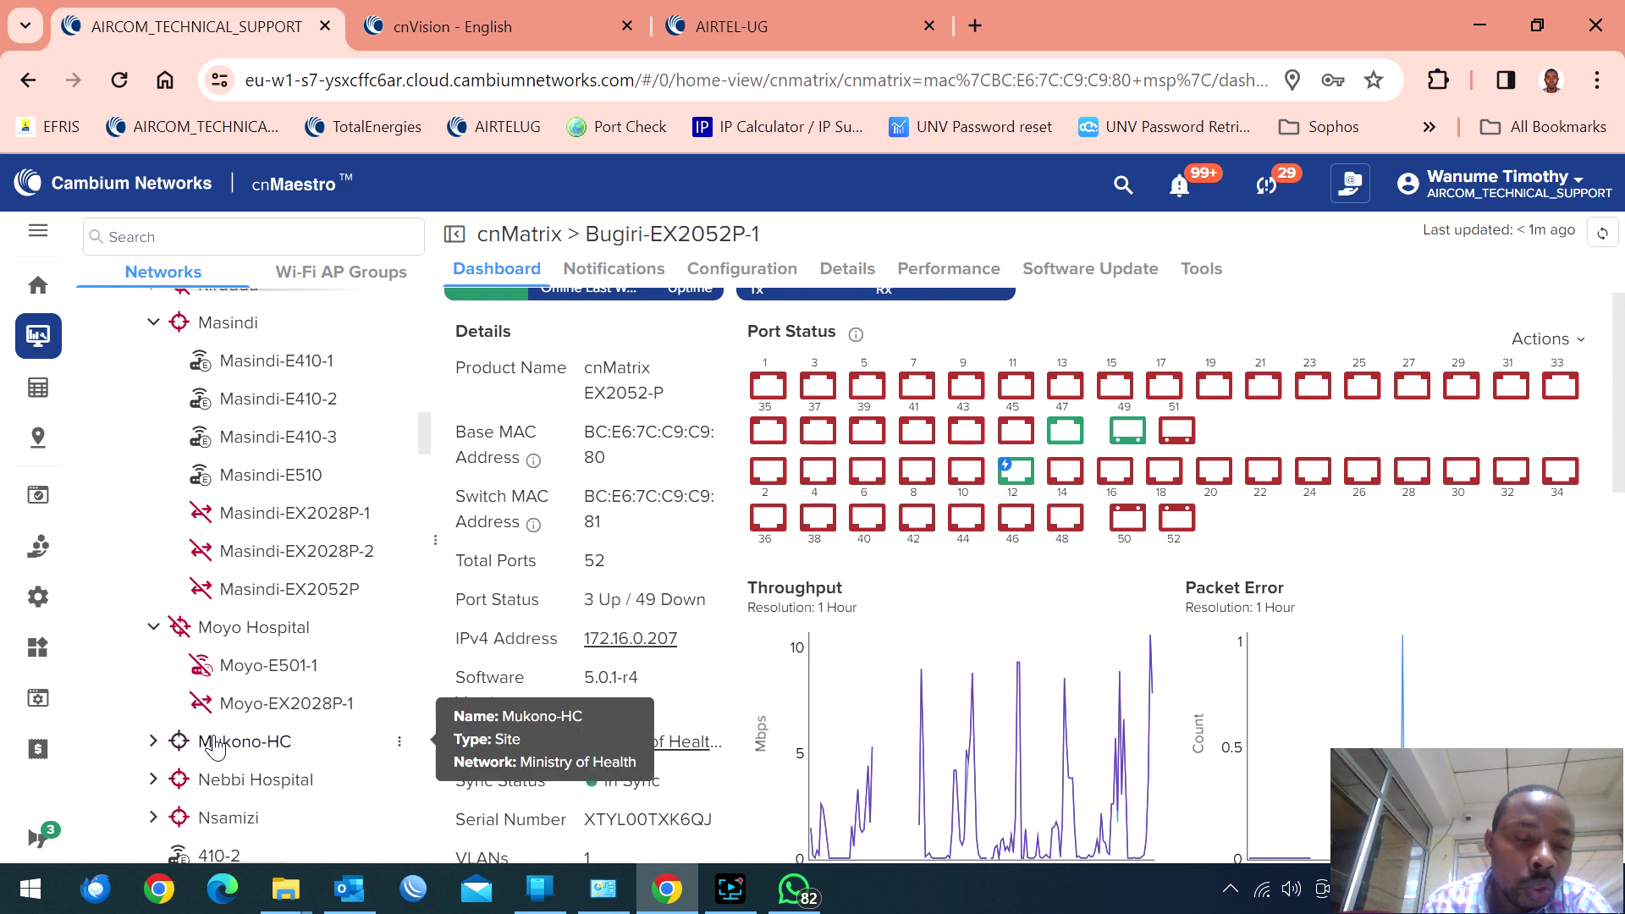
# - Review the remaining Ministry of Health sites, including Mukono-HC, Nebbi Hospital and Nsamizi, and collapse the network
pyautogui.scroll(-2, 216, 745)
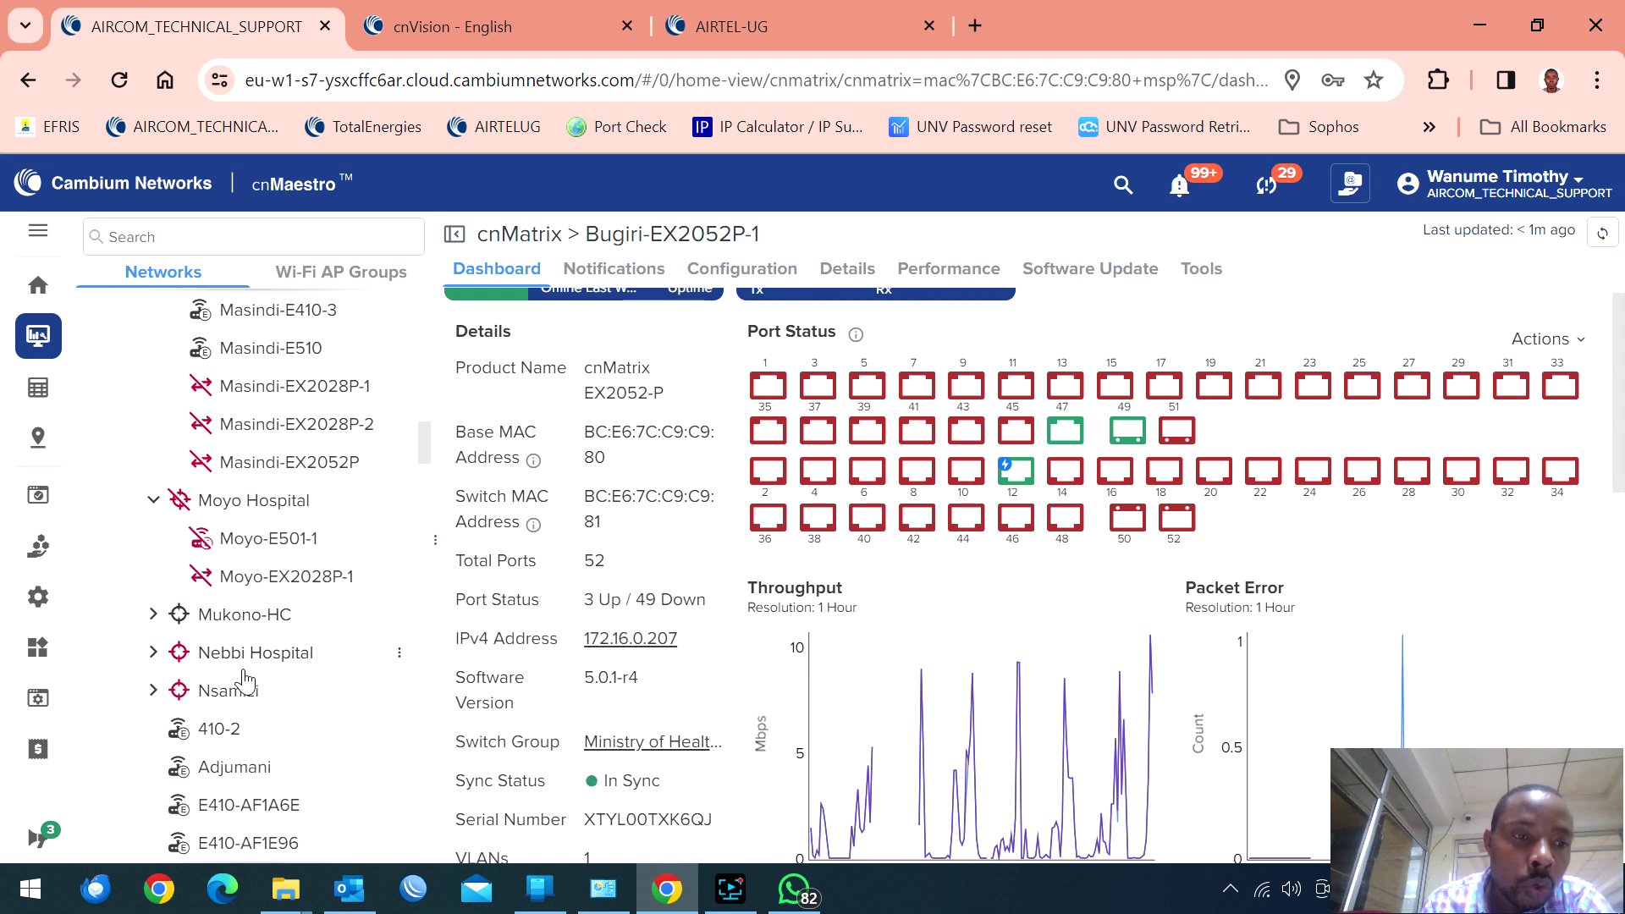
pyautogui.scroll(8, 244, 677)
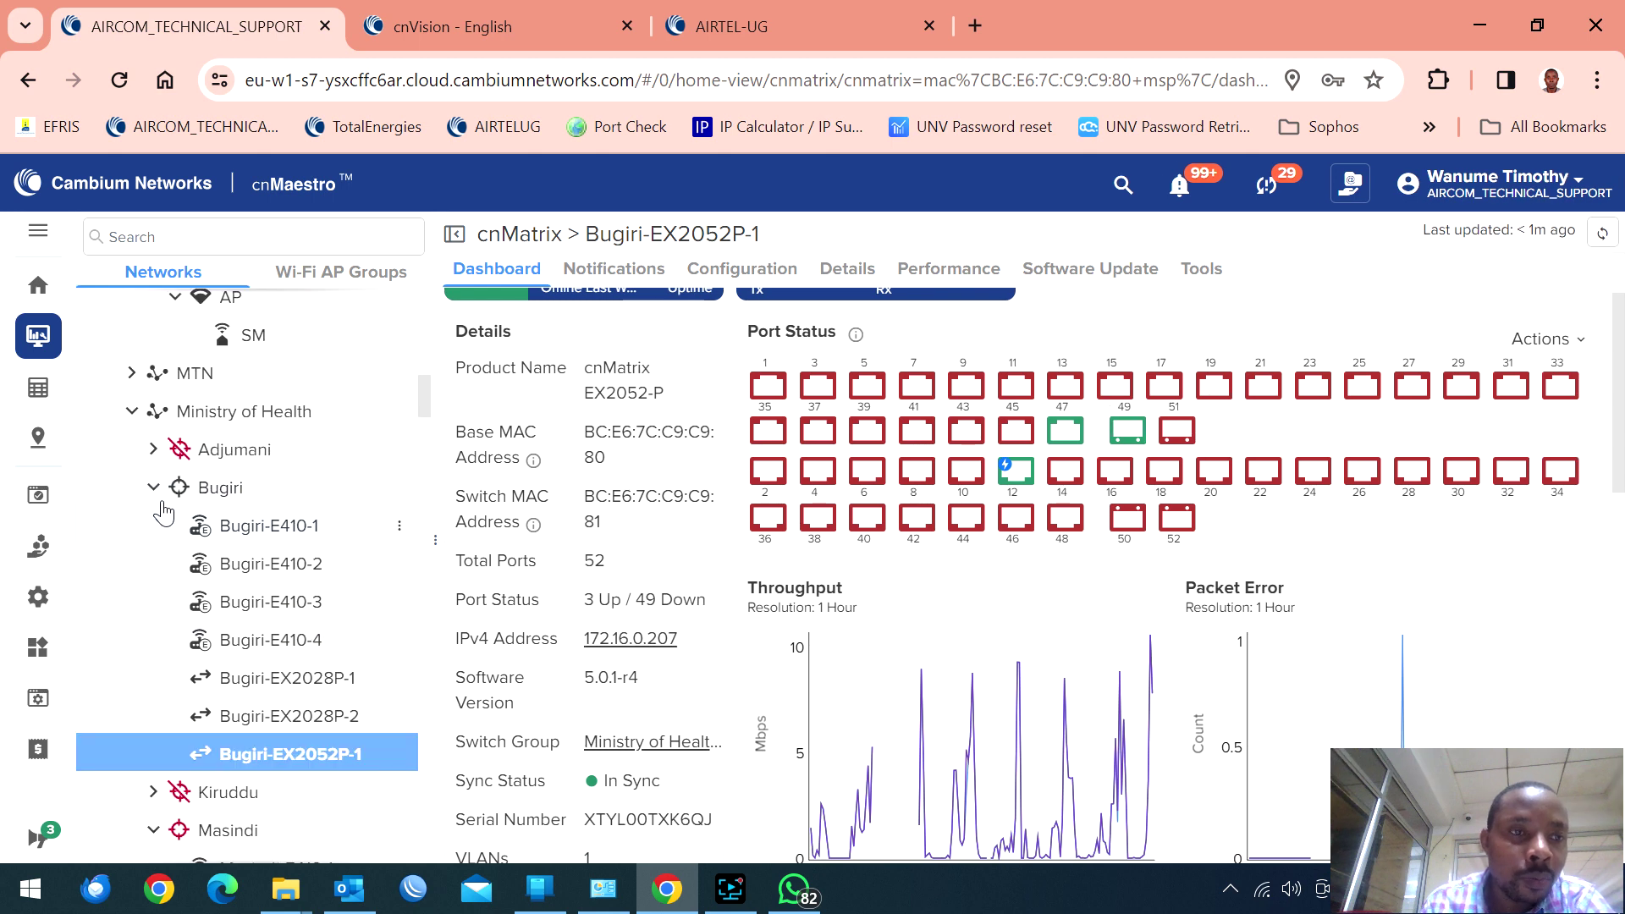
pyautogui.click(132, 413)
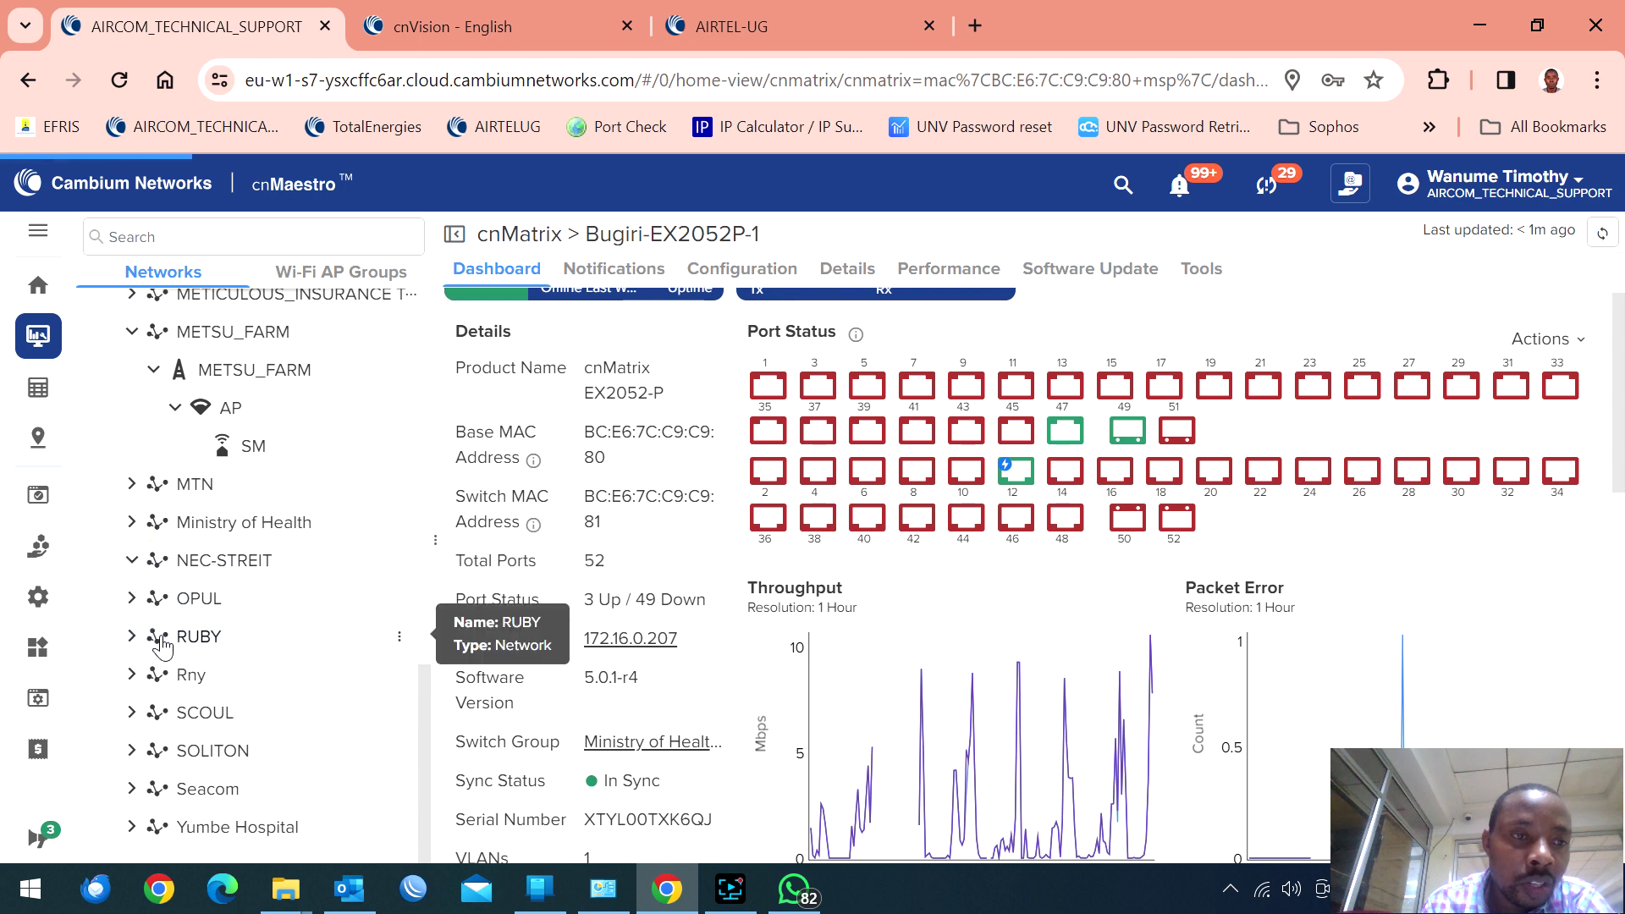
# - Expand the NEC-STREIT site, review its access points and switches from Admin-WiFi1 to Storage, and collapse the NEC-STREIT network
pyautogui.click(153, 561)
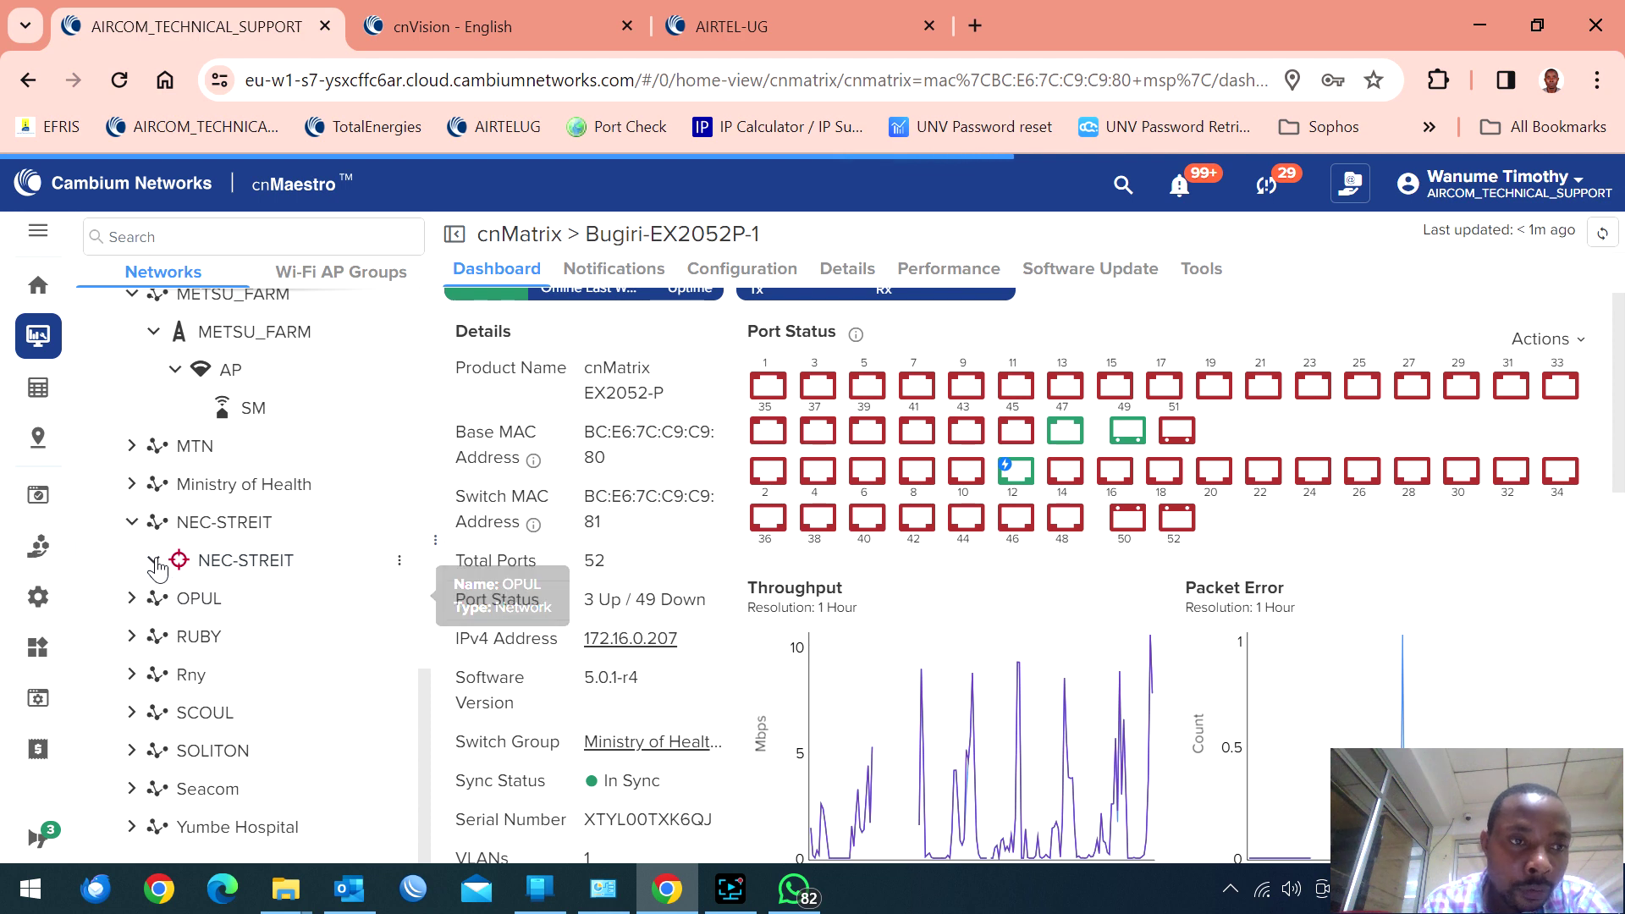
pyautogui.scroll(-6, 219, 551)
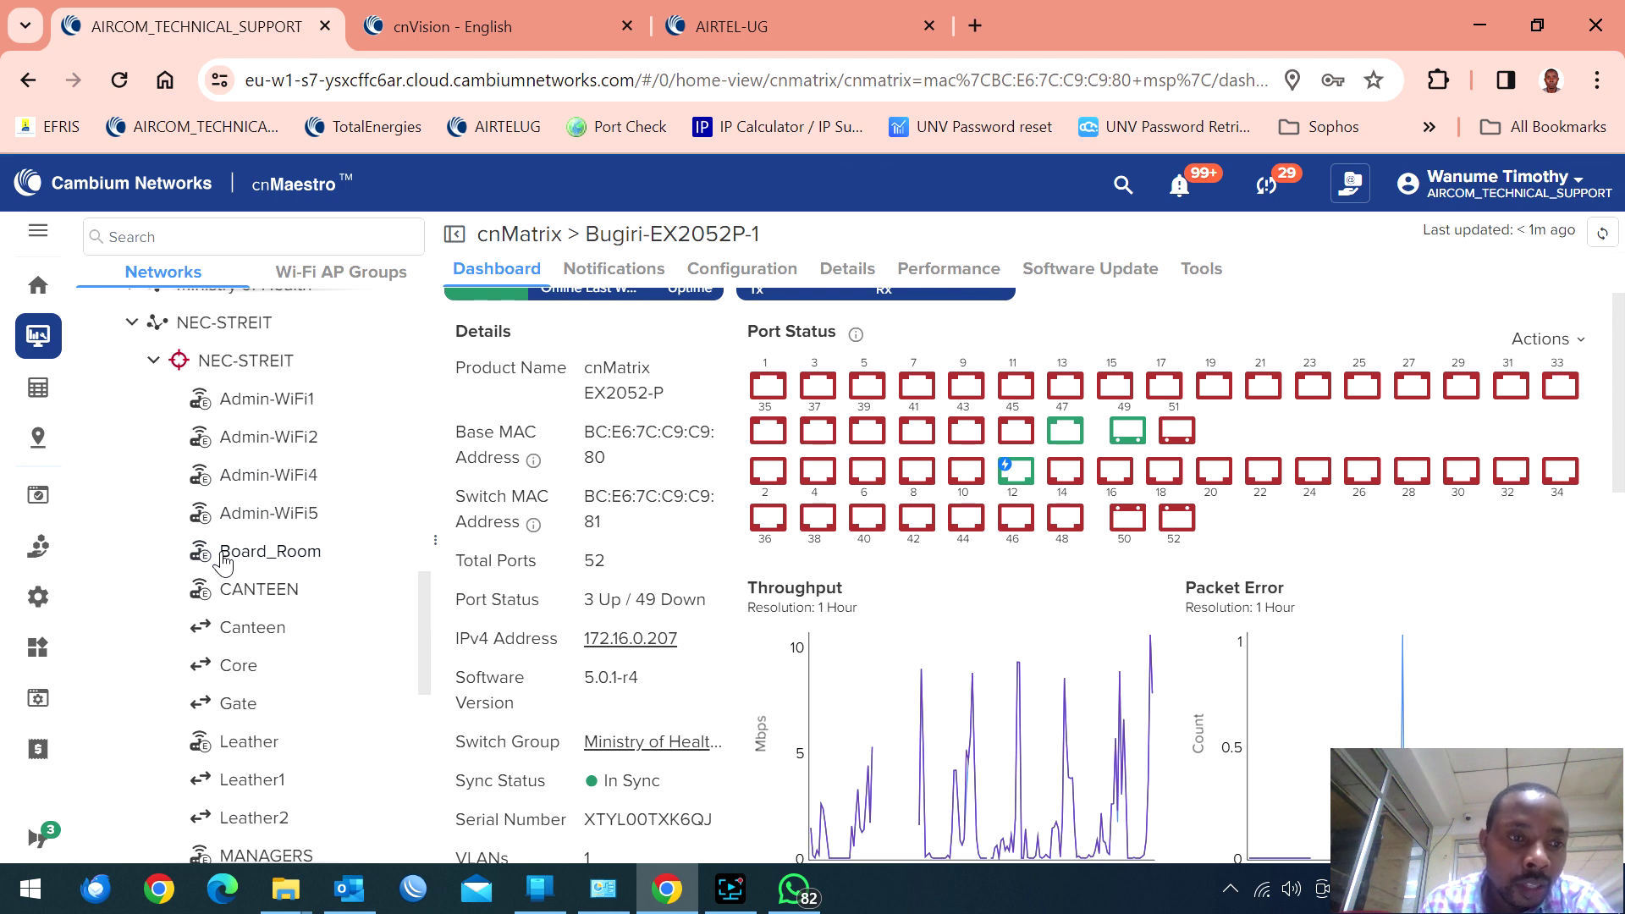
pyautogui.scroll(-3, 220, 550)
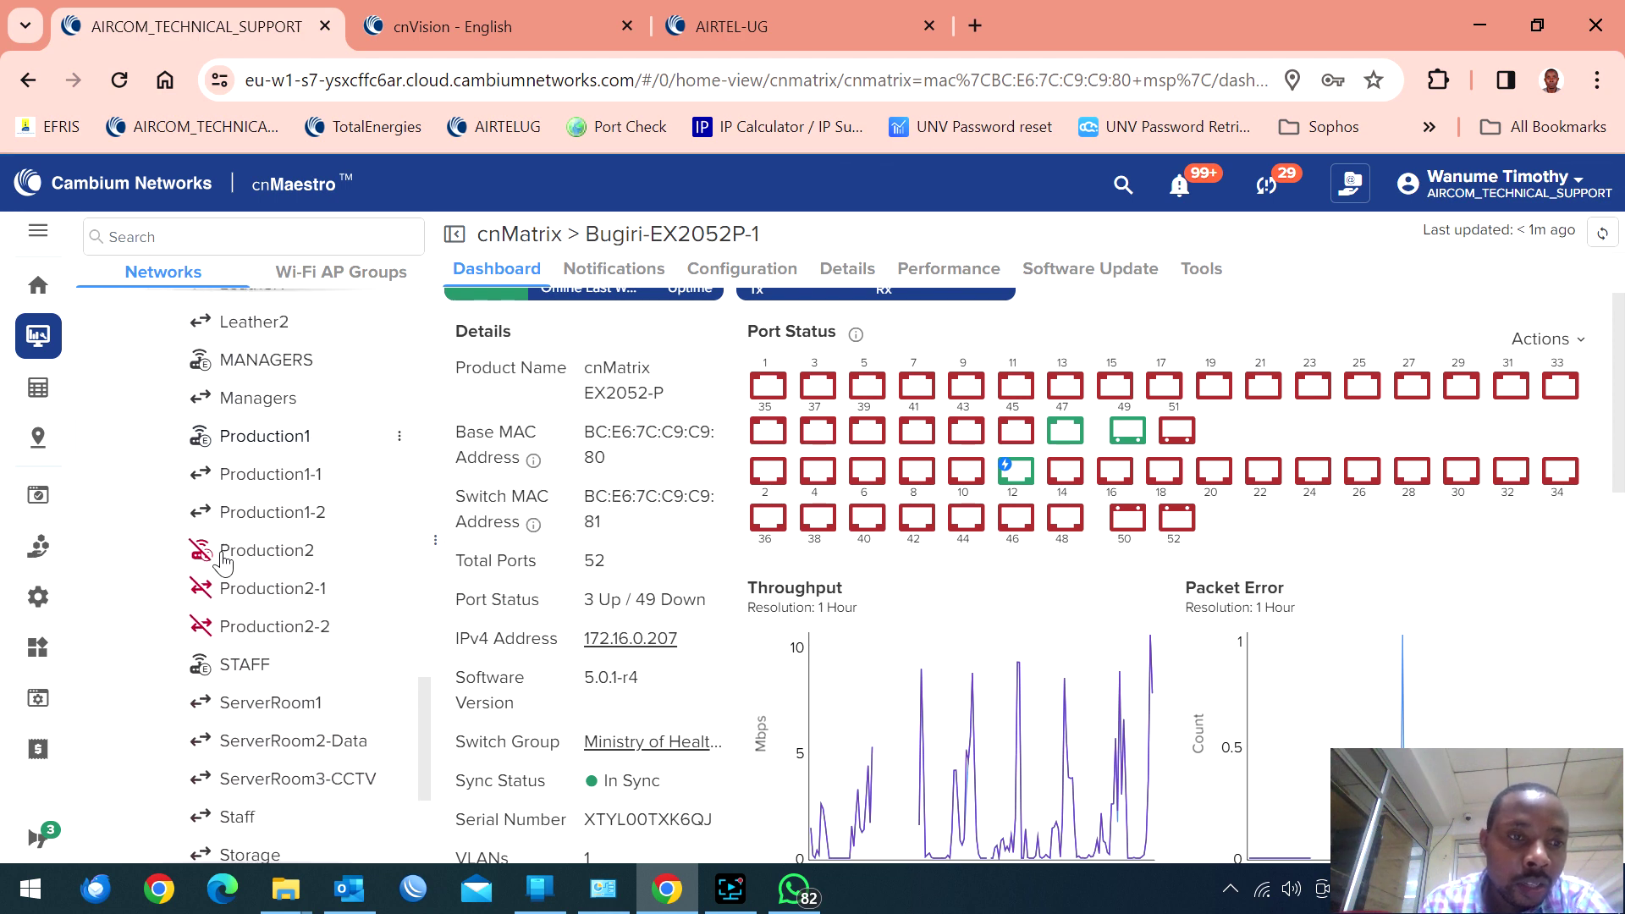
pyautogui.scroll(10, 146, 581)
pyautogui.click(131, 577)
# - Expand the OPUL network, inspect the OPUL BBETA POM access point's dashboard and tools status, and open the opul tower dashboard
pyautogui.click(131, 598)
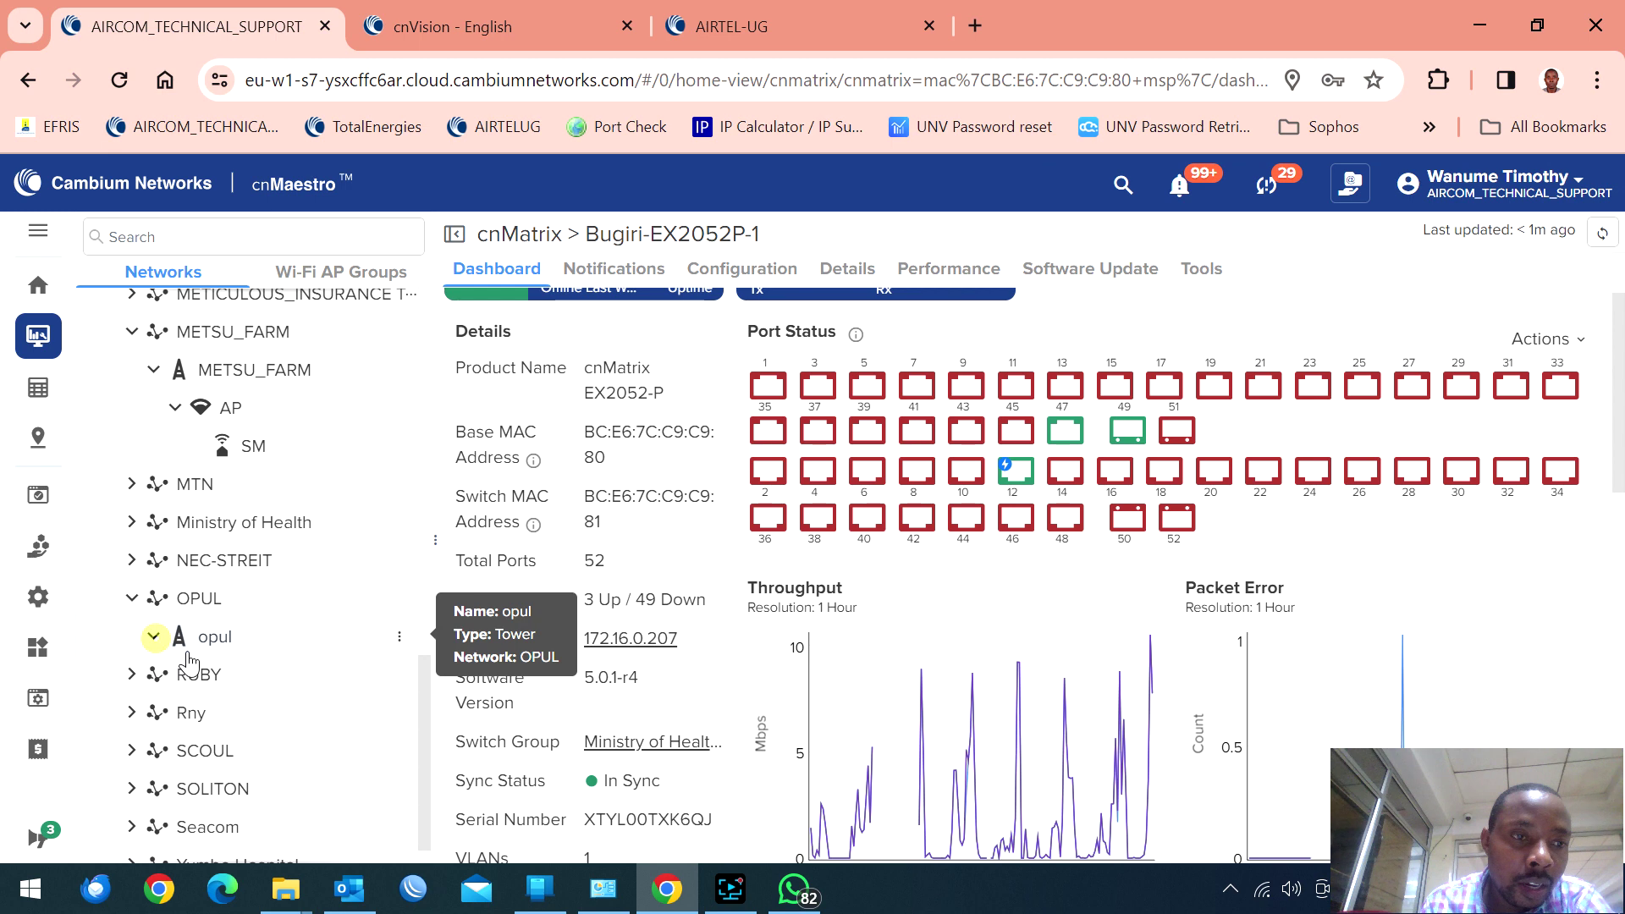
pyautogui.click(230, 674)
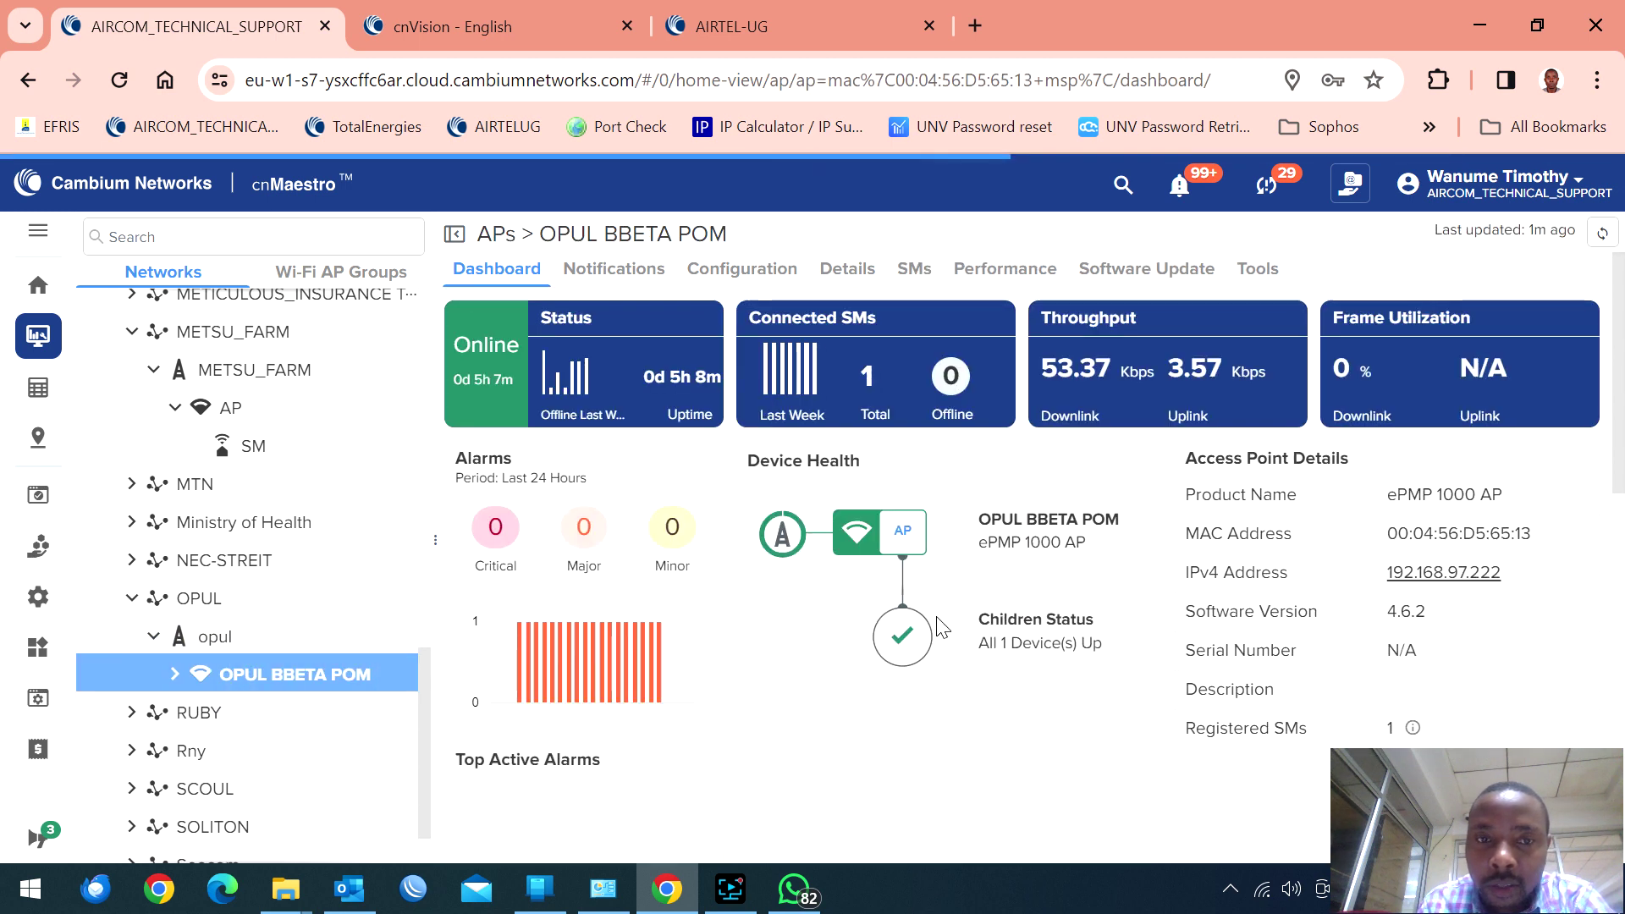
pyautogui.click(1261, 269)
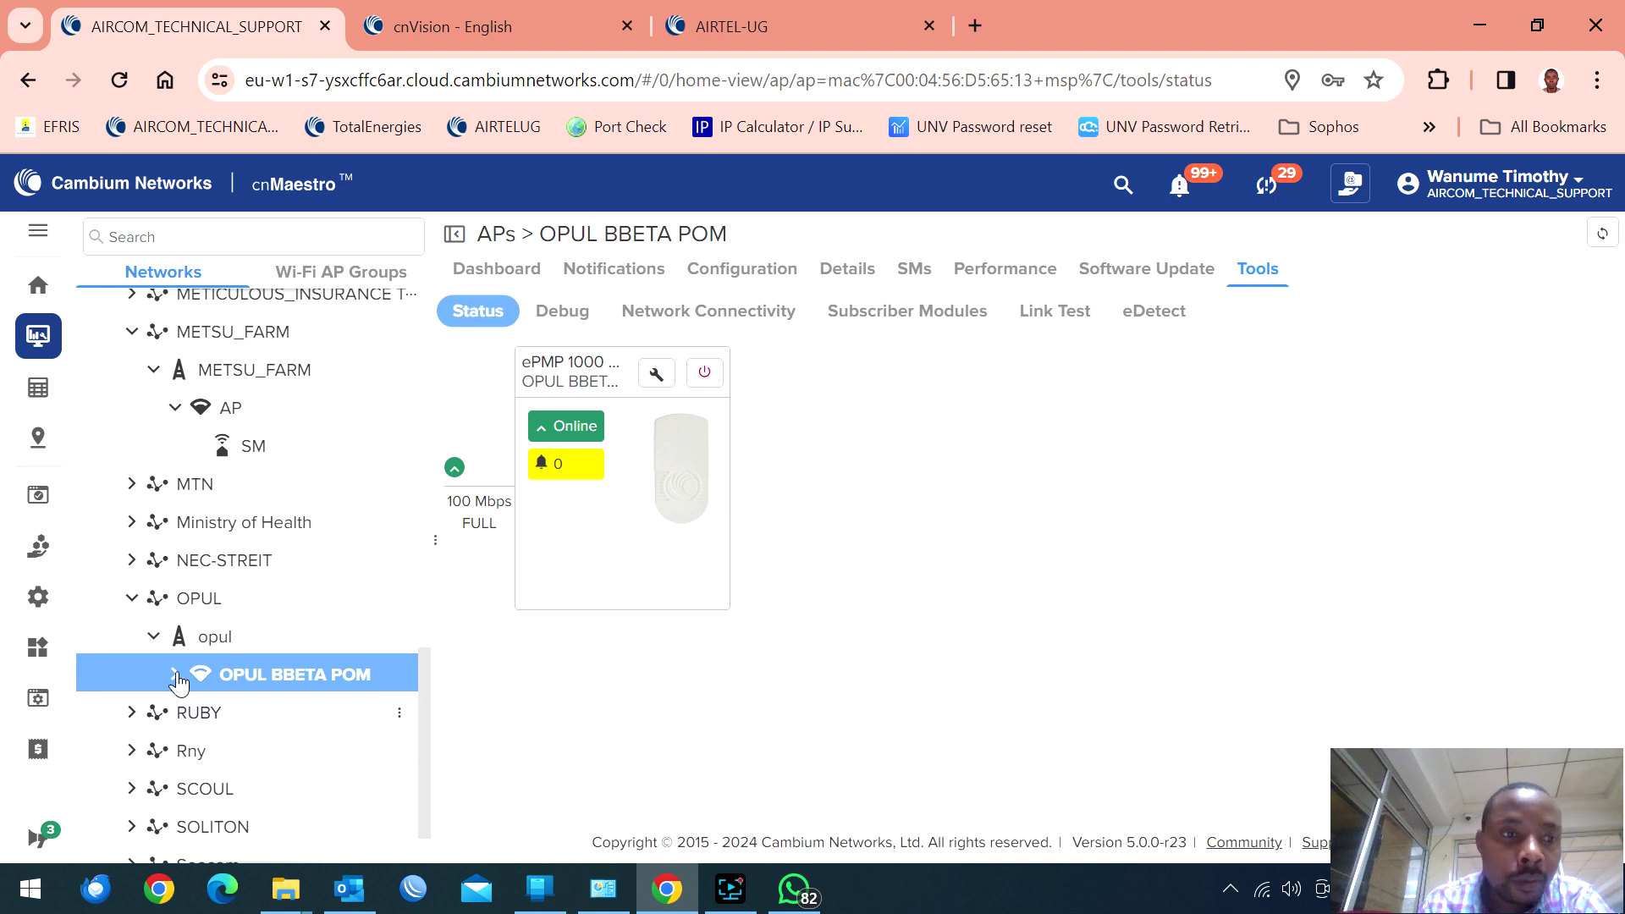
pyautogui.click(174, 645)
# - Expand the Yumbe Hospital network and its site, and review the status of the YH switches
pyautogui.scroll(-1, 225, 715)
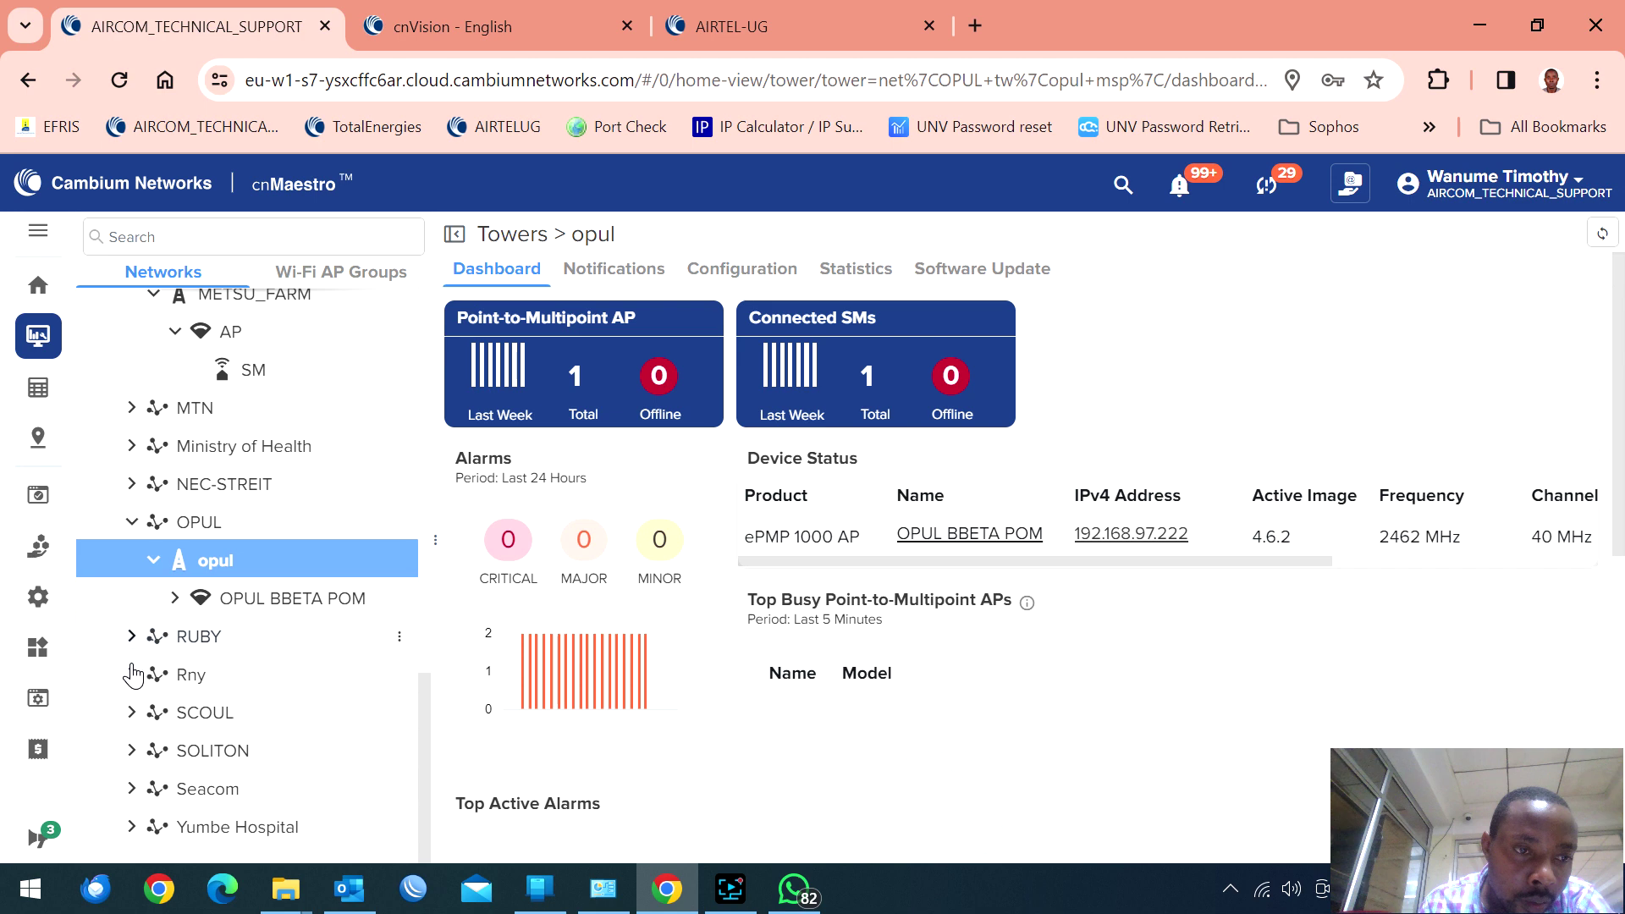
pyautogui.click(134, 829)
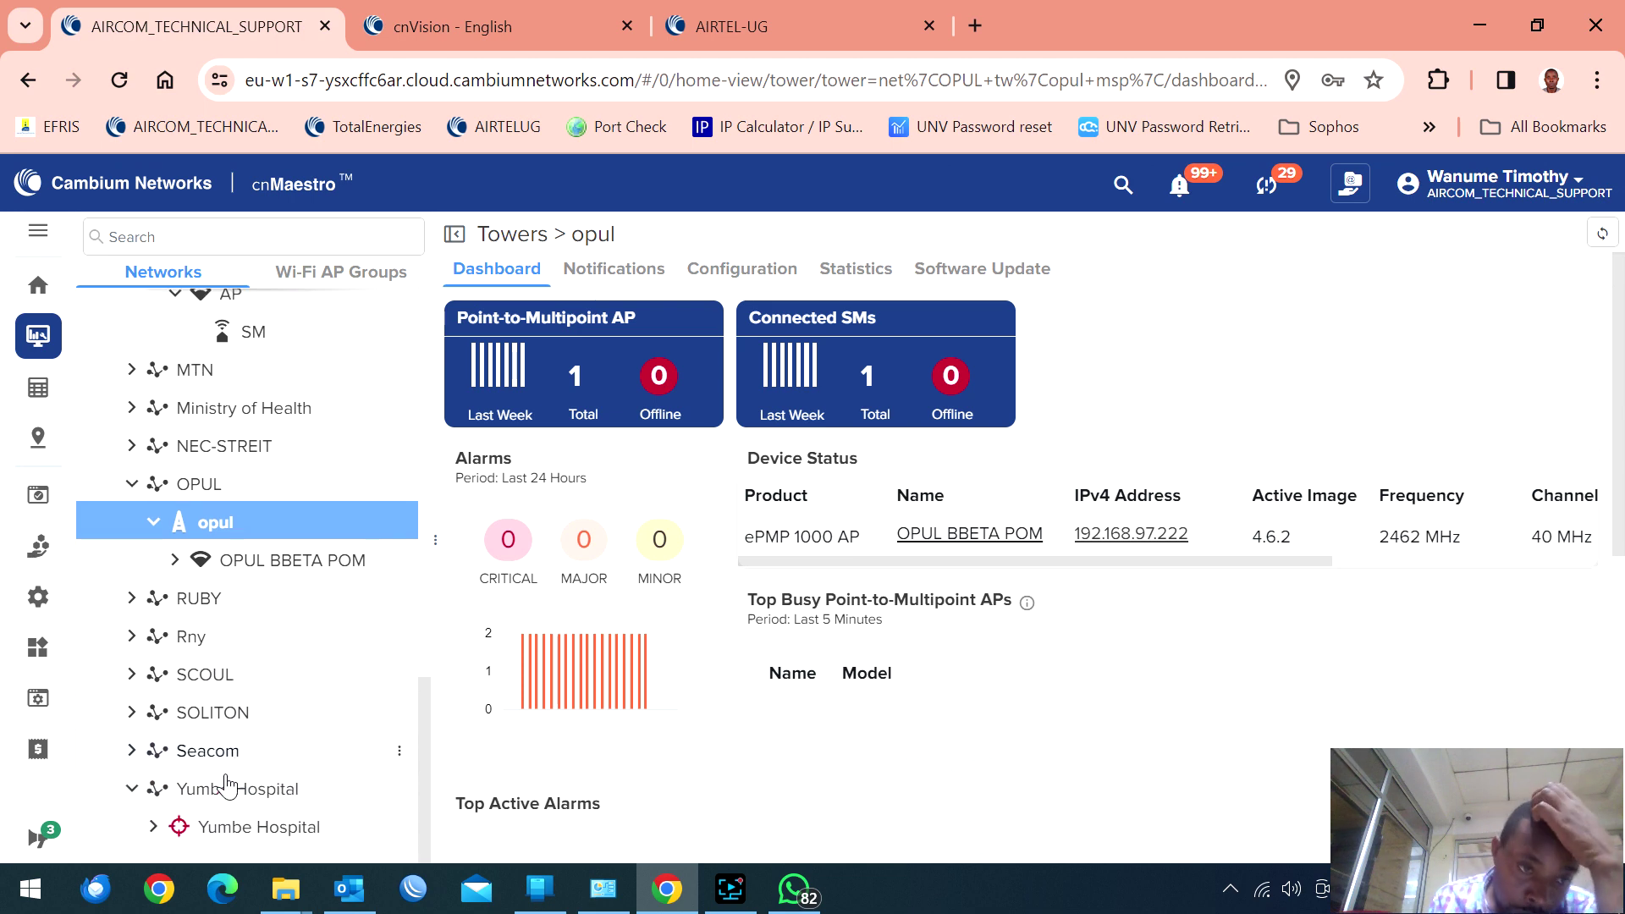
pyautogui.click(155, 826)
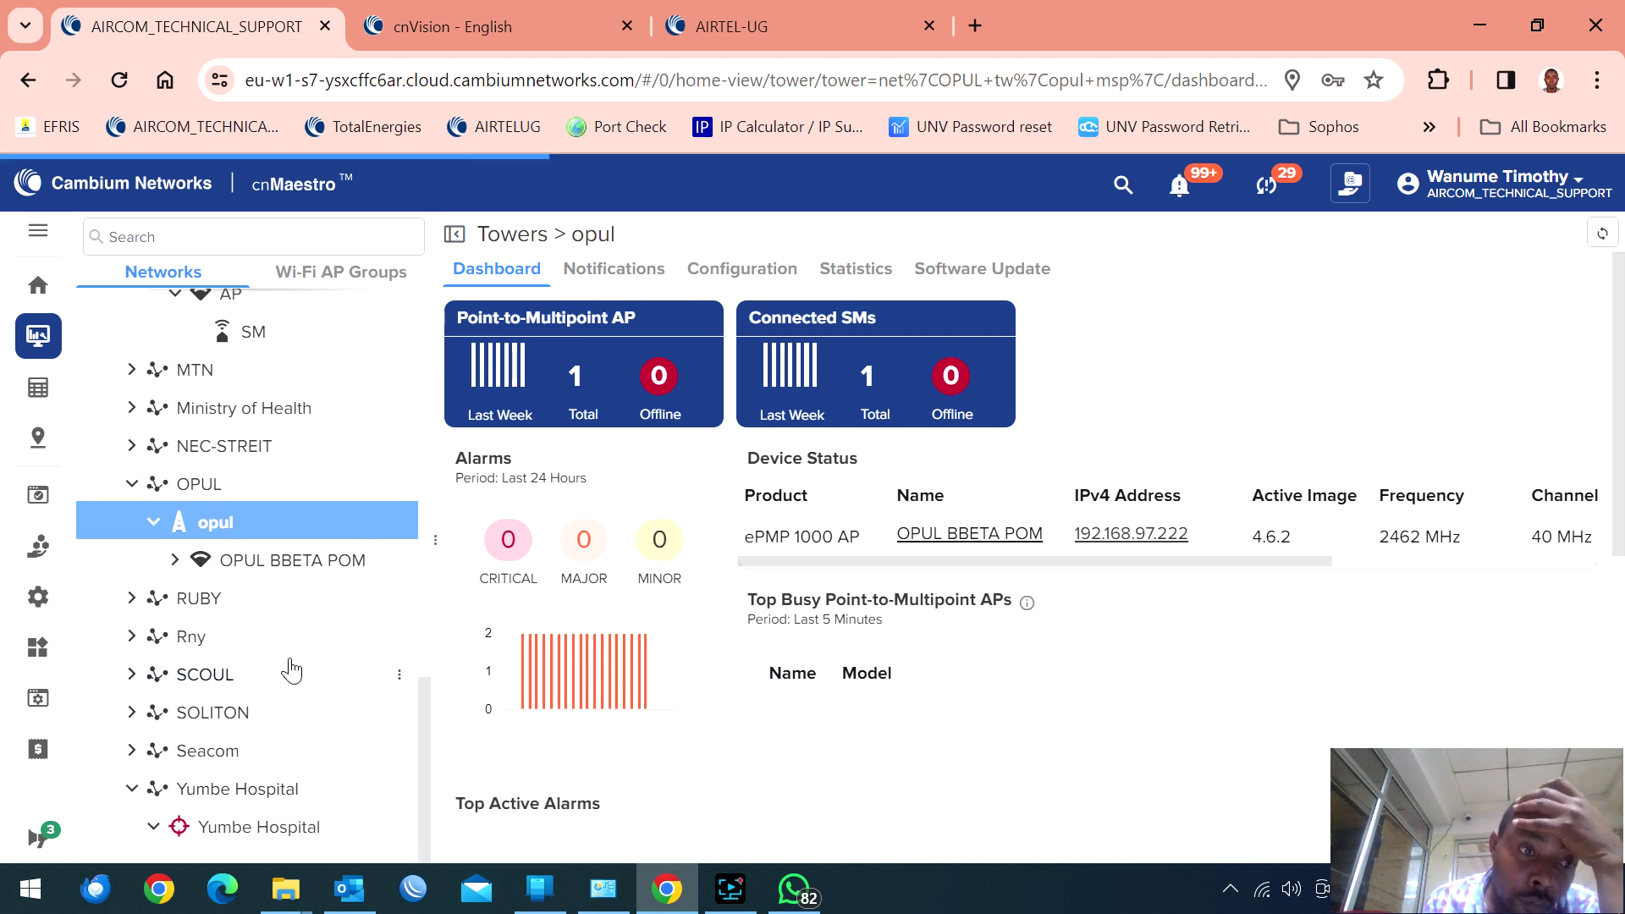
pyautogui.scroll(-6, 271, 662)
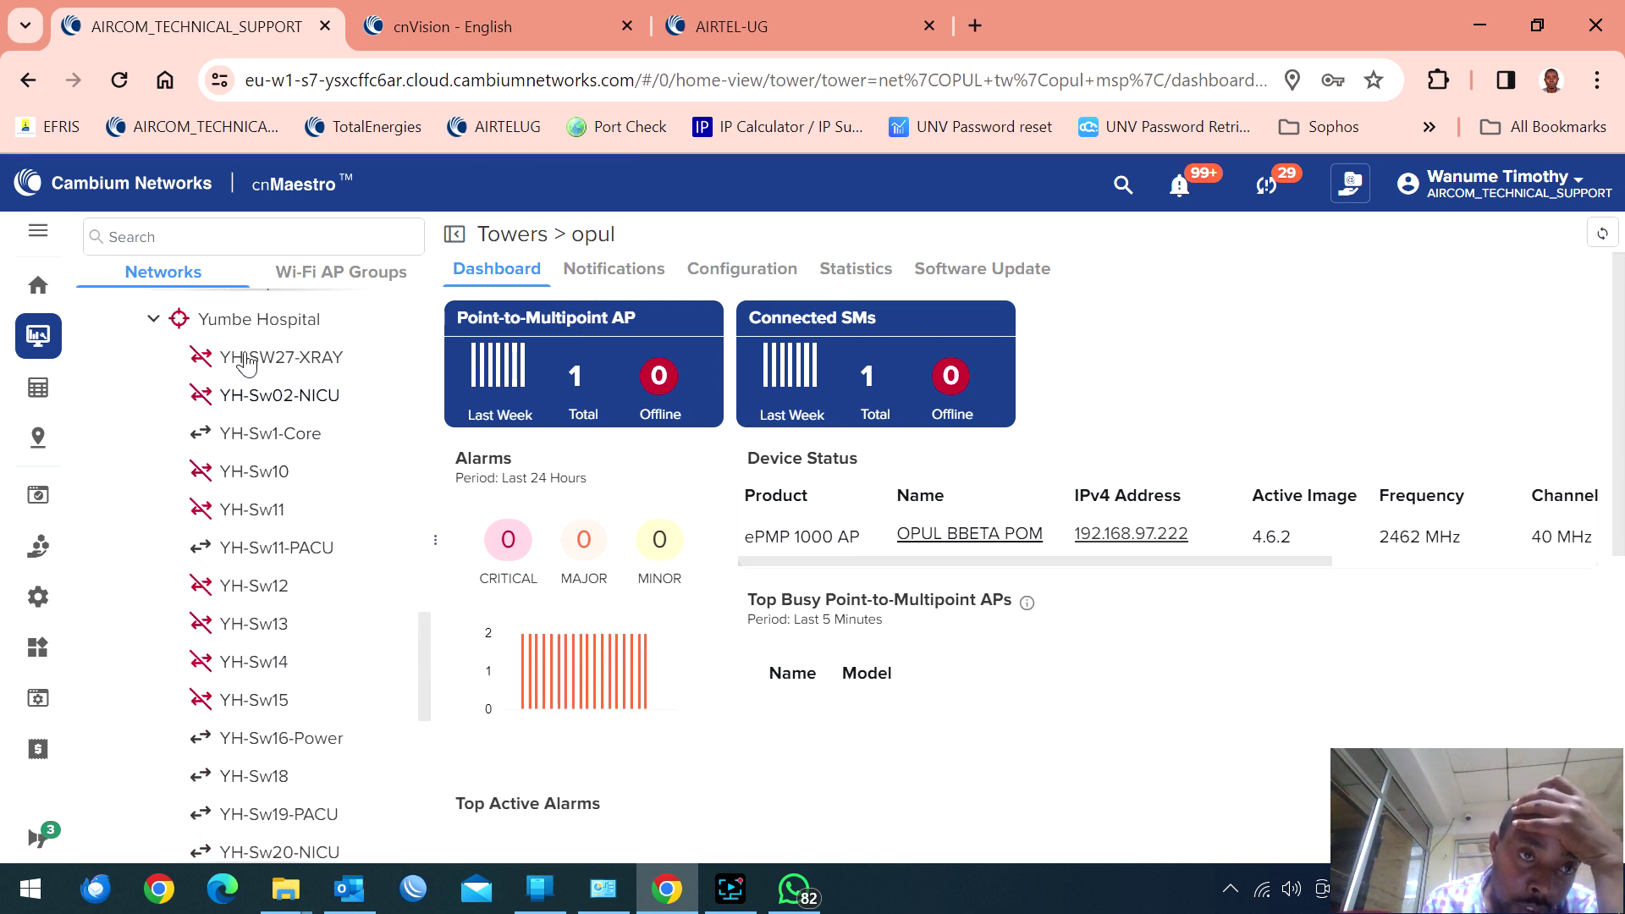
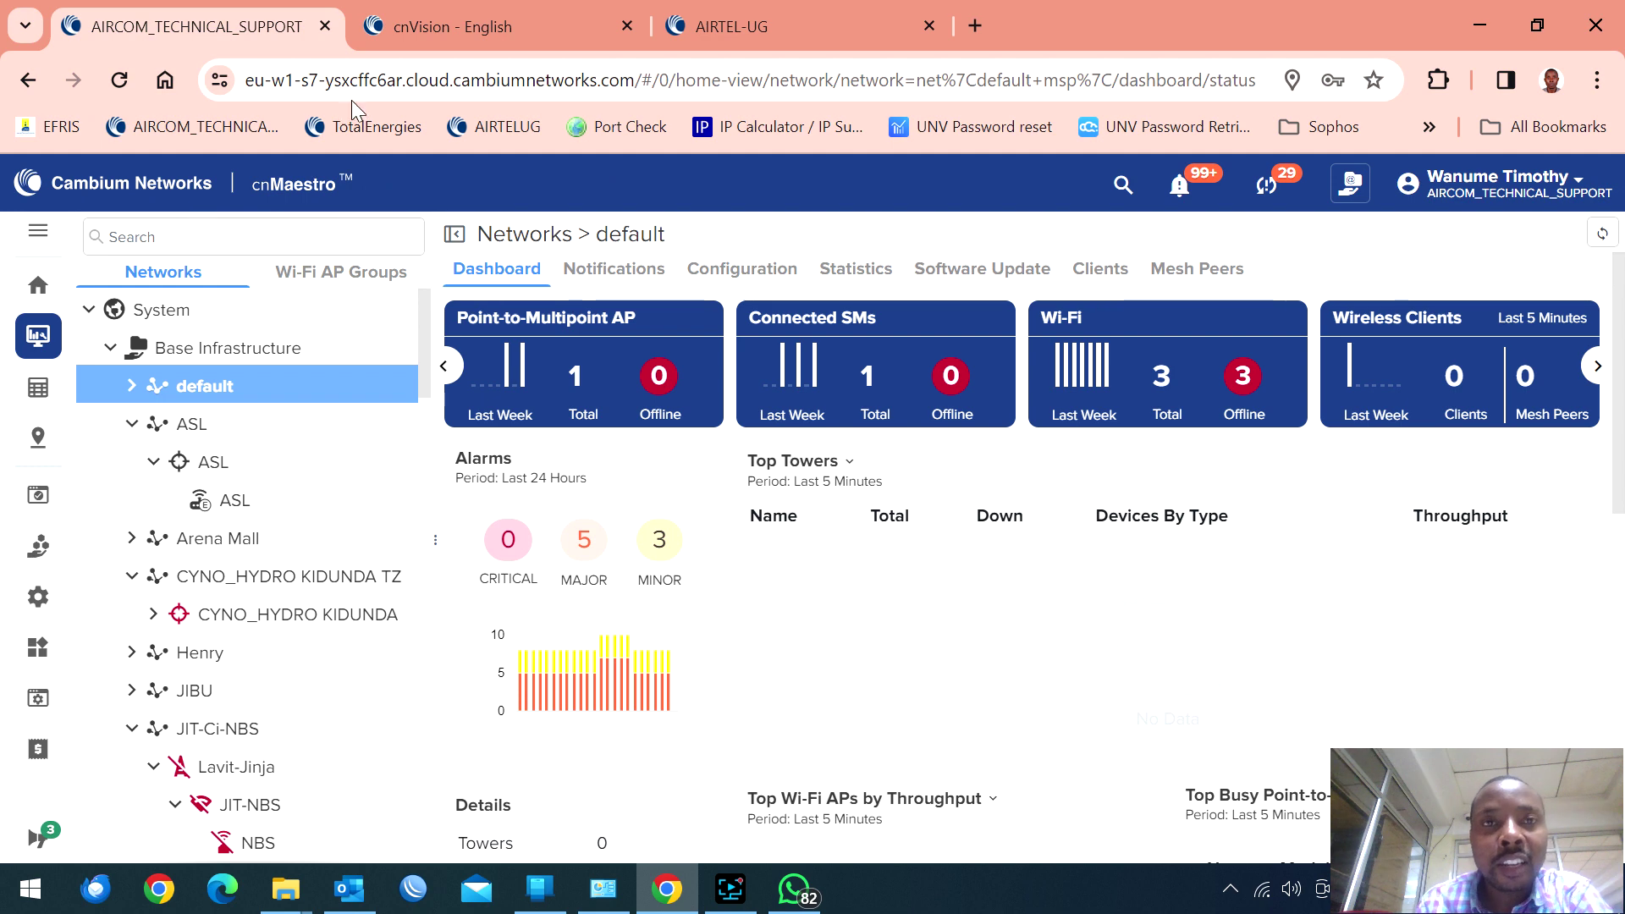
# - Compare the AIRCOM_TECHNICAL_SUPPORT cloud account with the AIRTEL-UG cnMaestro X instance, ending on AIRTEL-UG
pyautogui.click(719, 26)
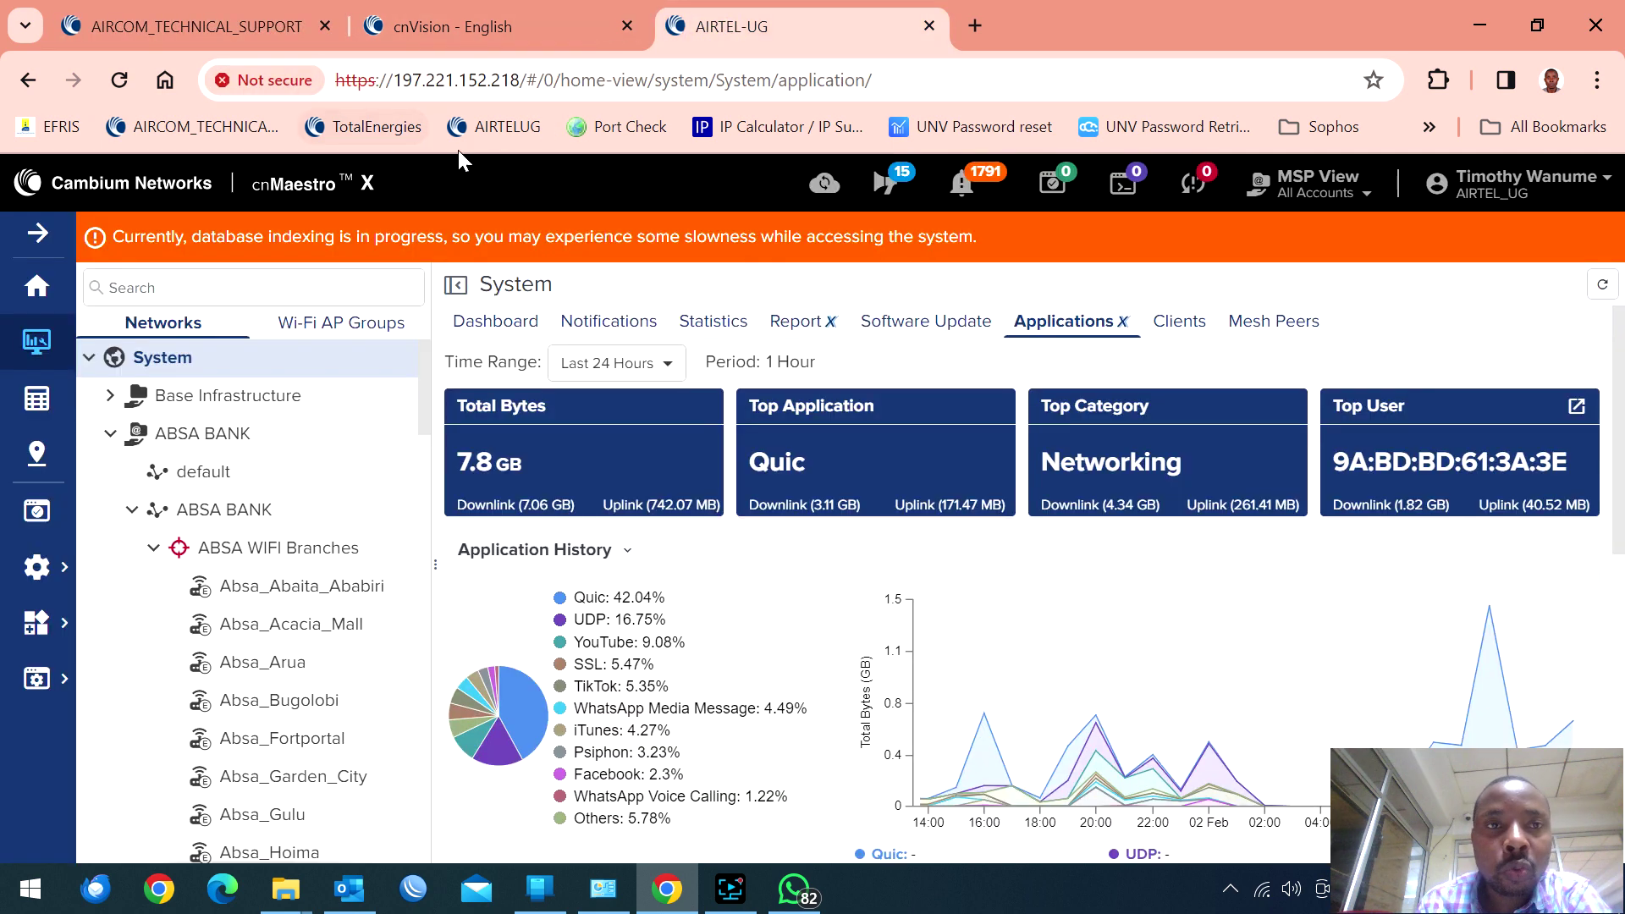
pyautogui.click(159, 12)
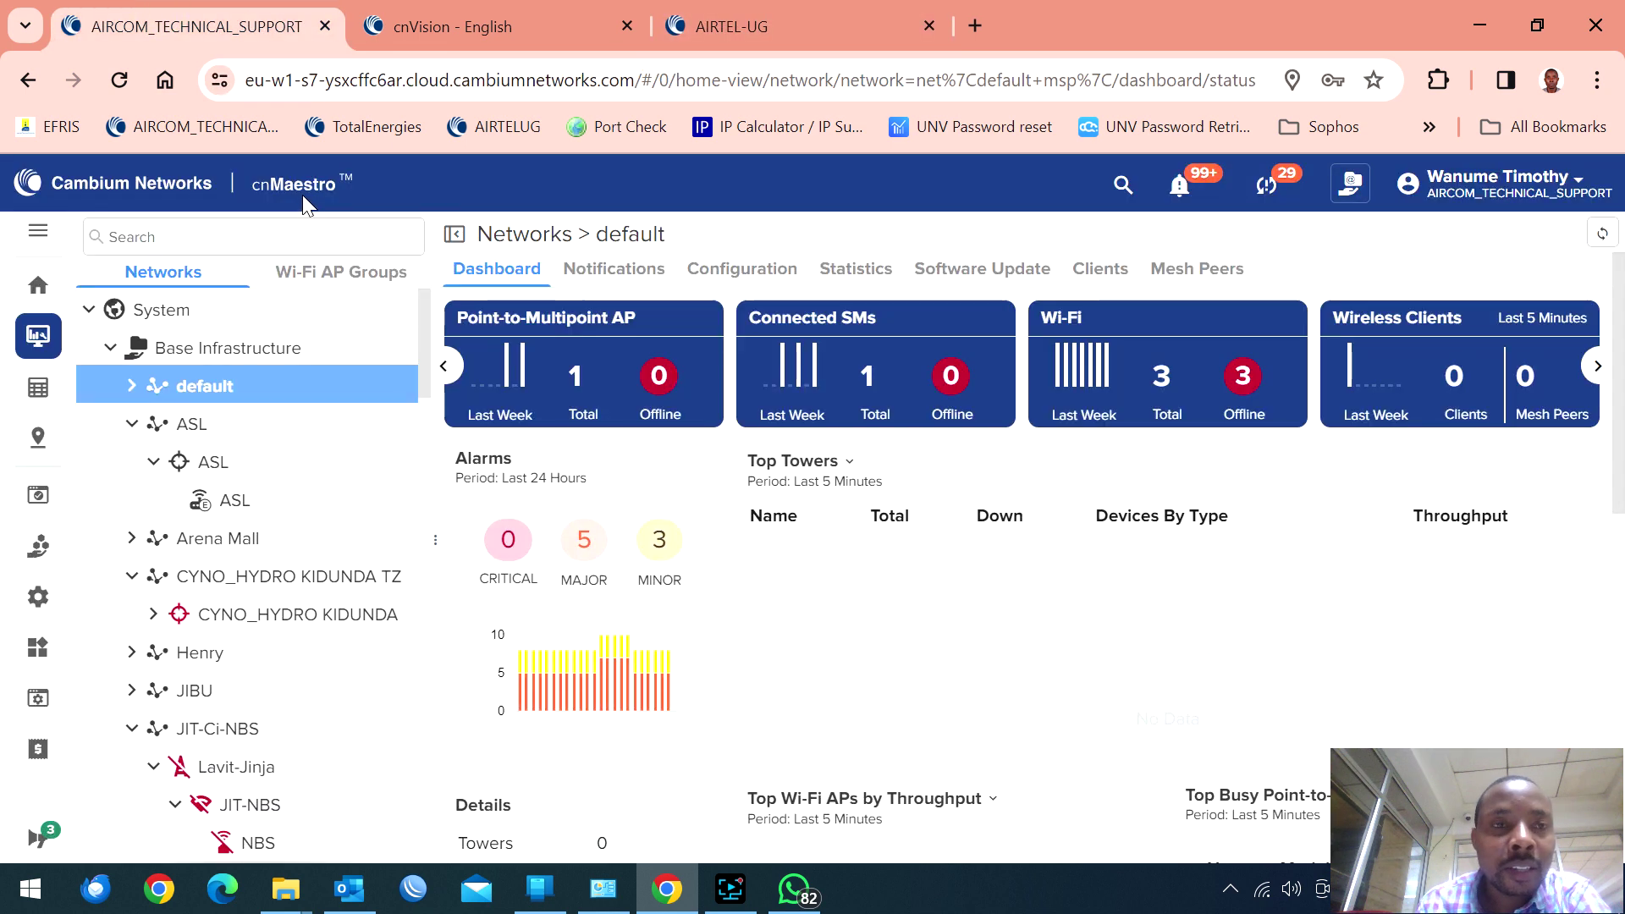
pyautogui.click(753, 11)
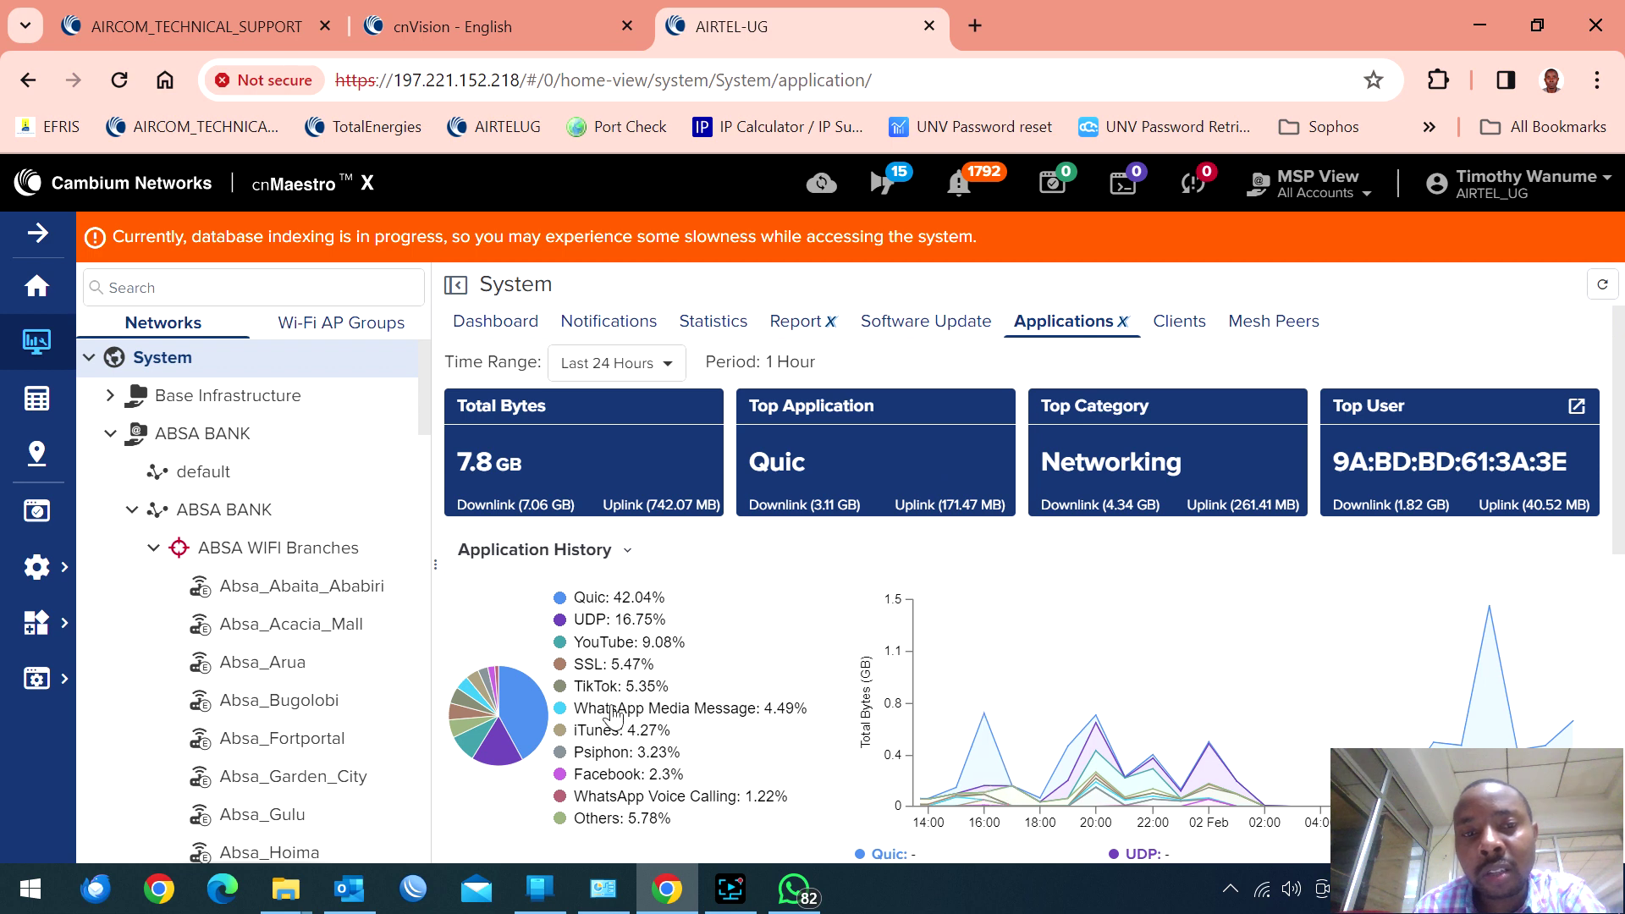
# - Review the system-wide application history chart and the per-application traffic table for the last 24 hours
pyautogui.scroll(-1, 690, 752)
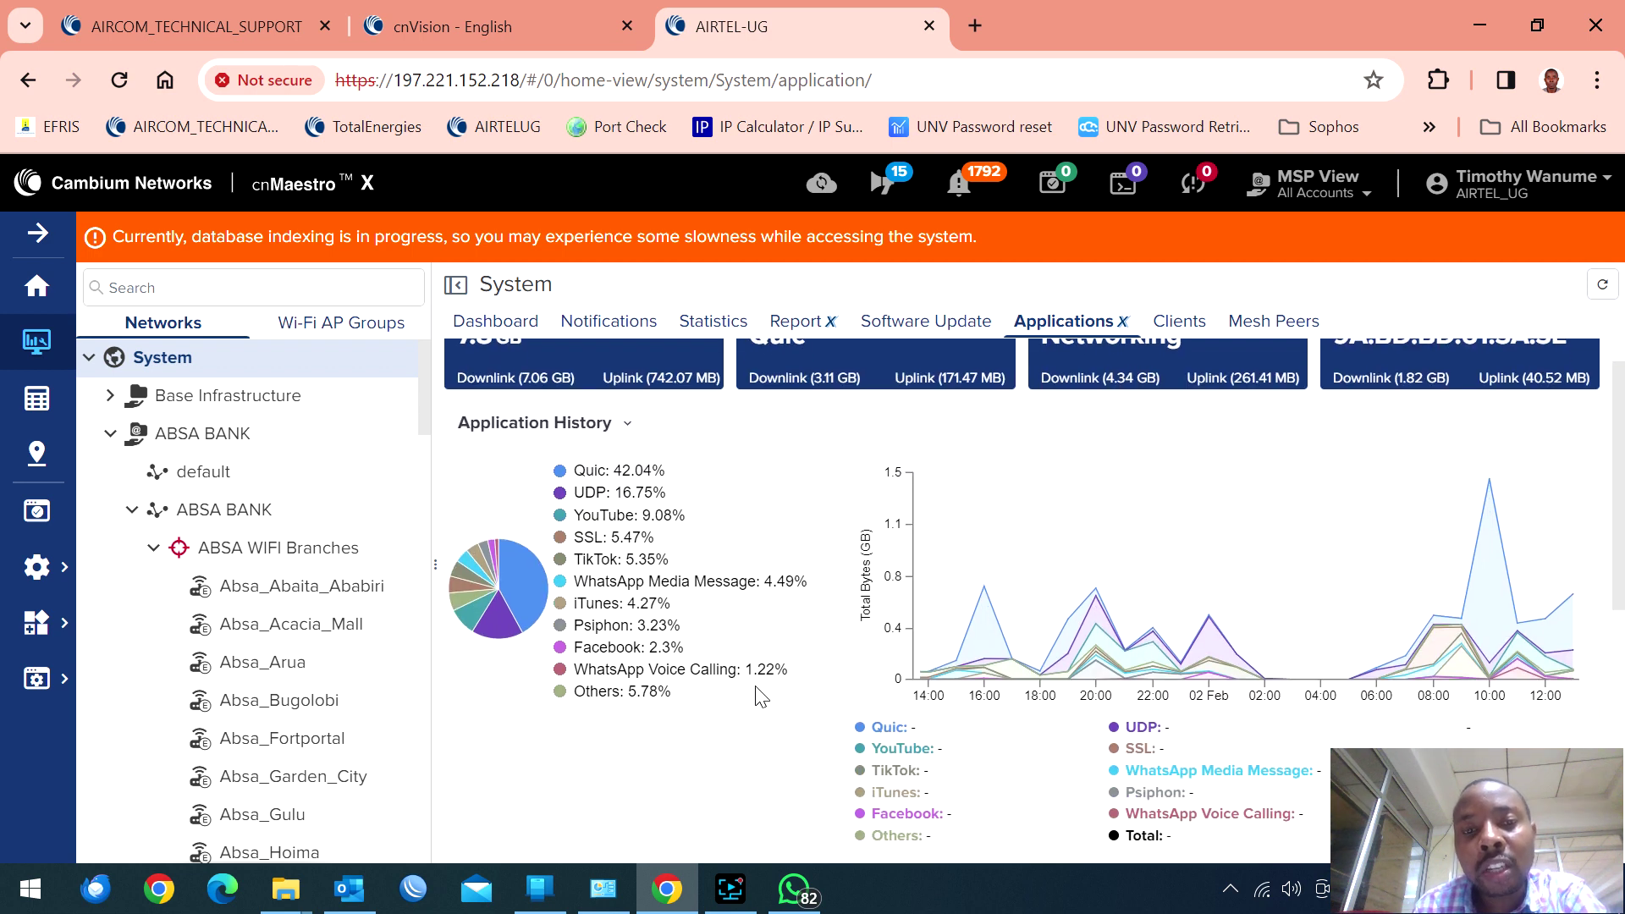
pyautogui.scroll(-3, 888, 728)
pyautogui.scroll(-1, 1053, 748)
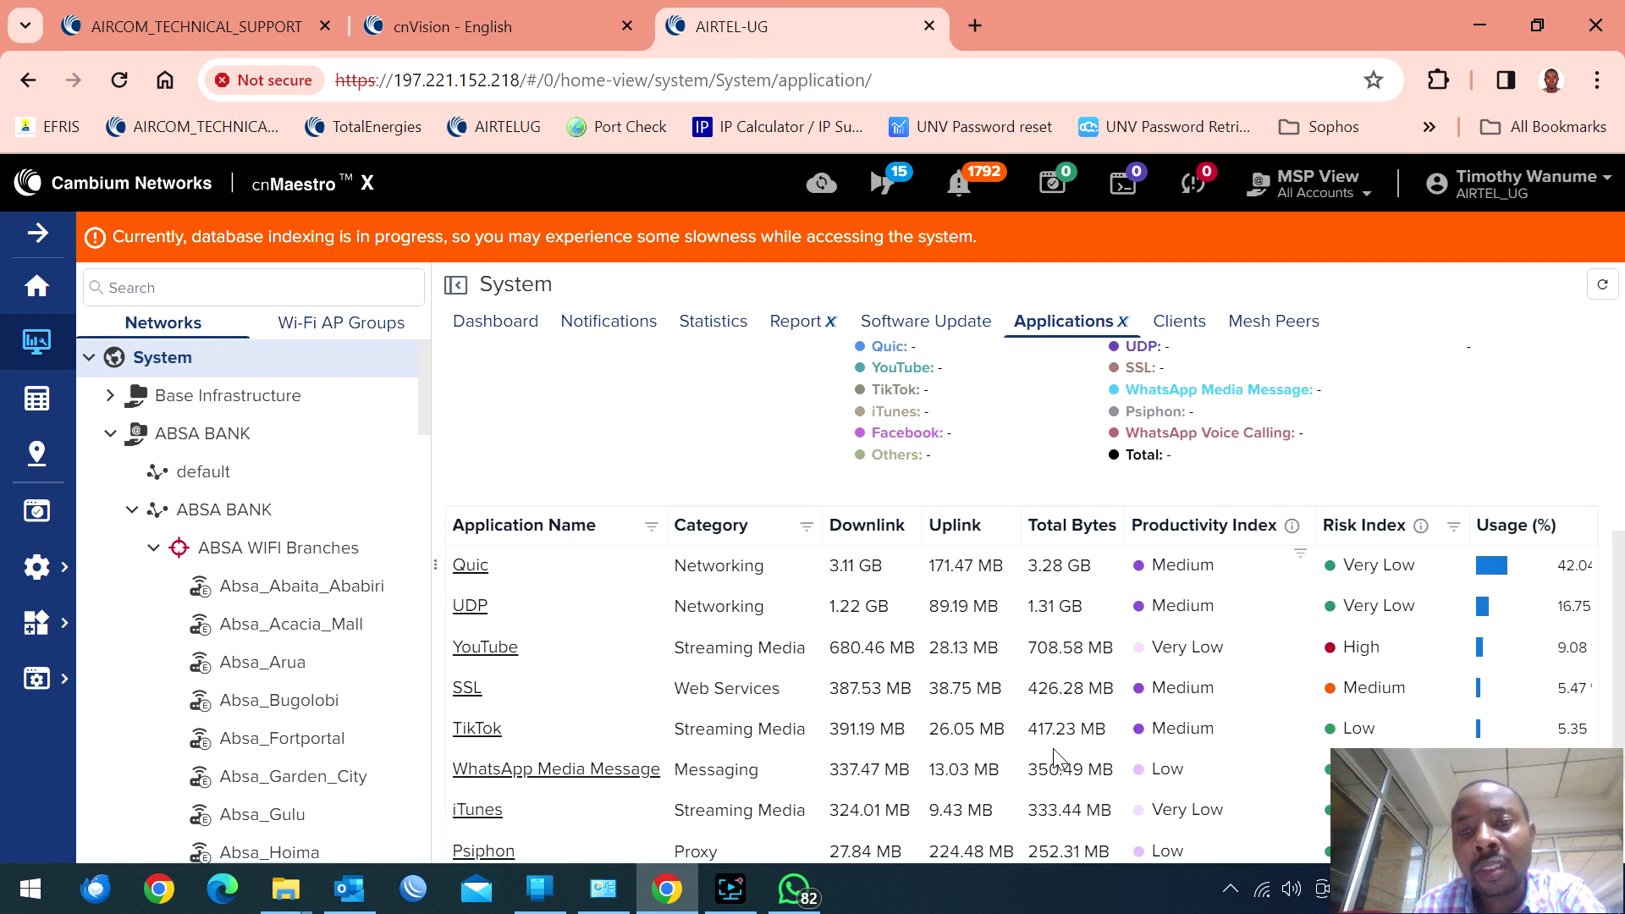
pyautogui.scroll(5, 1244, 723)
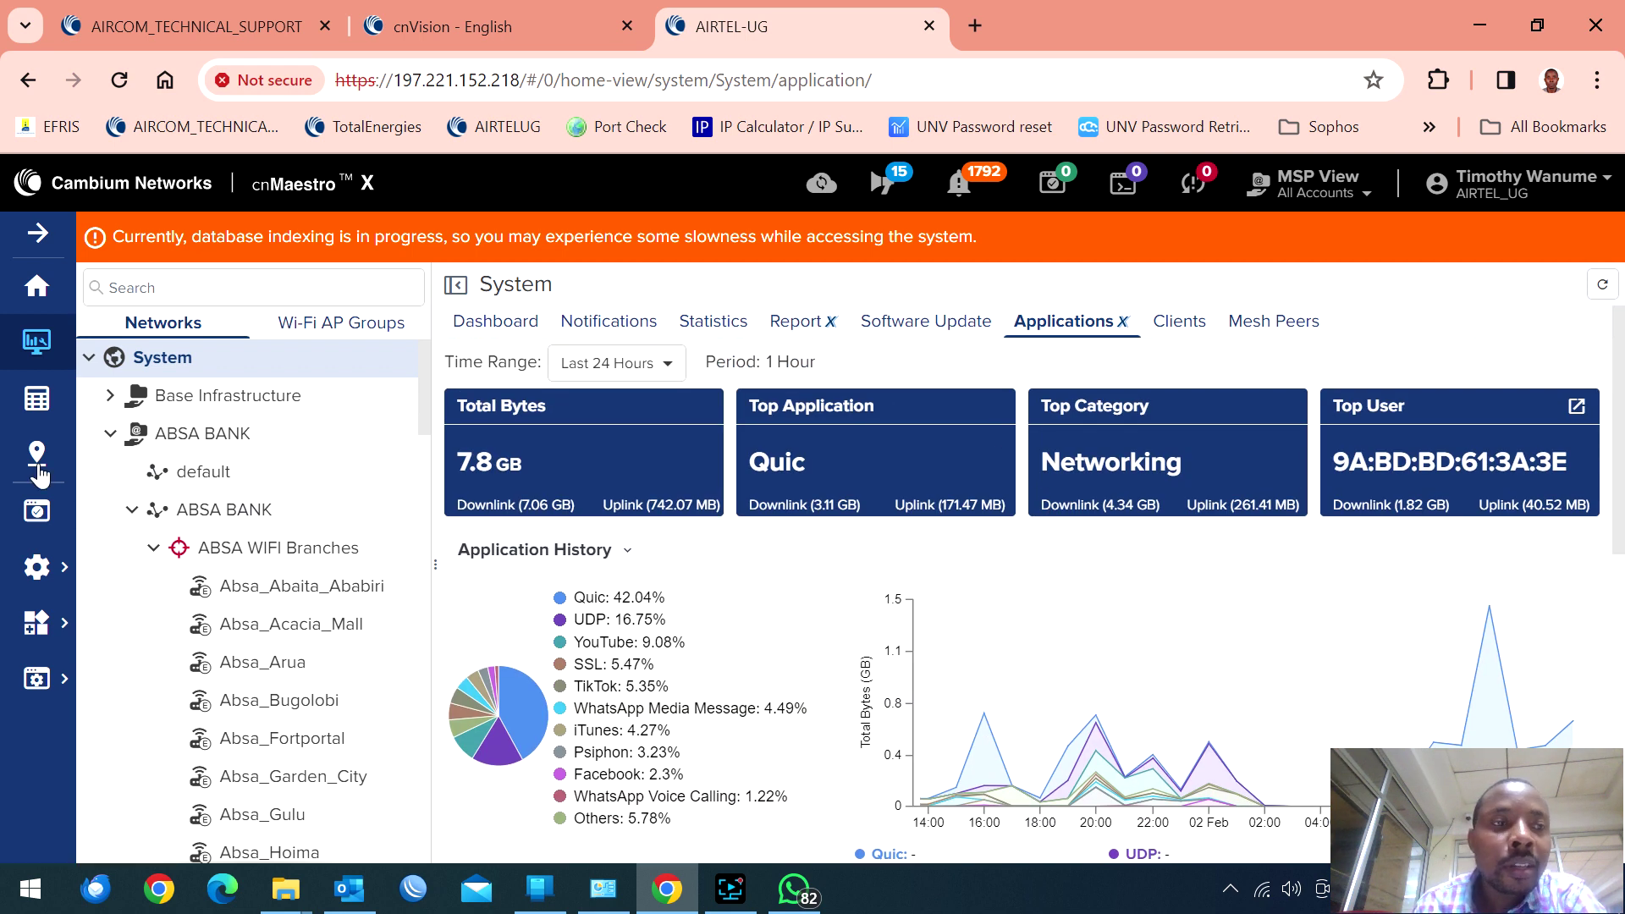
# - Review the access points under ABSA WIFI Branches in the network tree, down to the ALLAN RESIDENCE account
pyautogui.moveTo(57, 551)
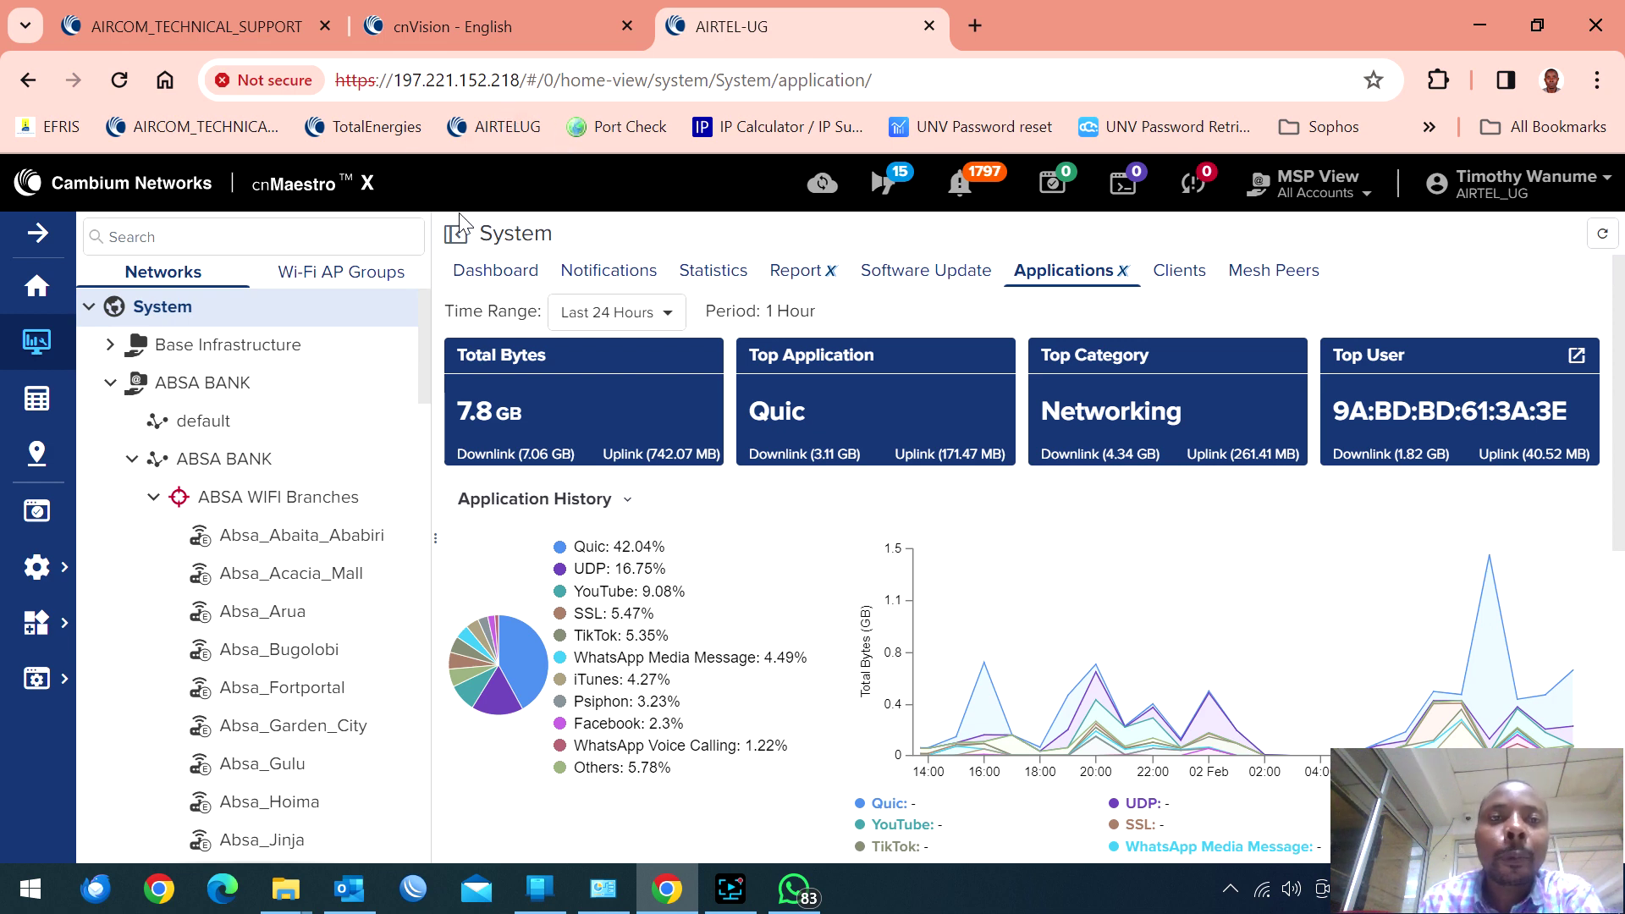
pyautogui.scroll(-3, 384, 324)
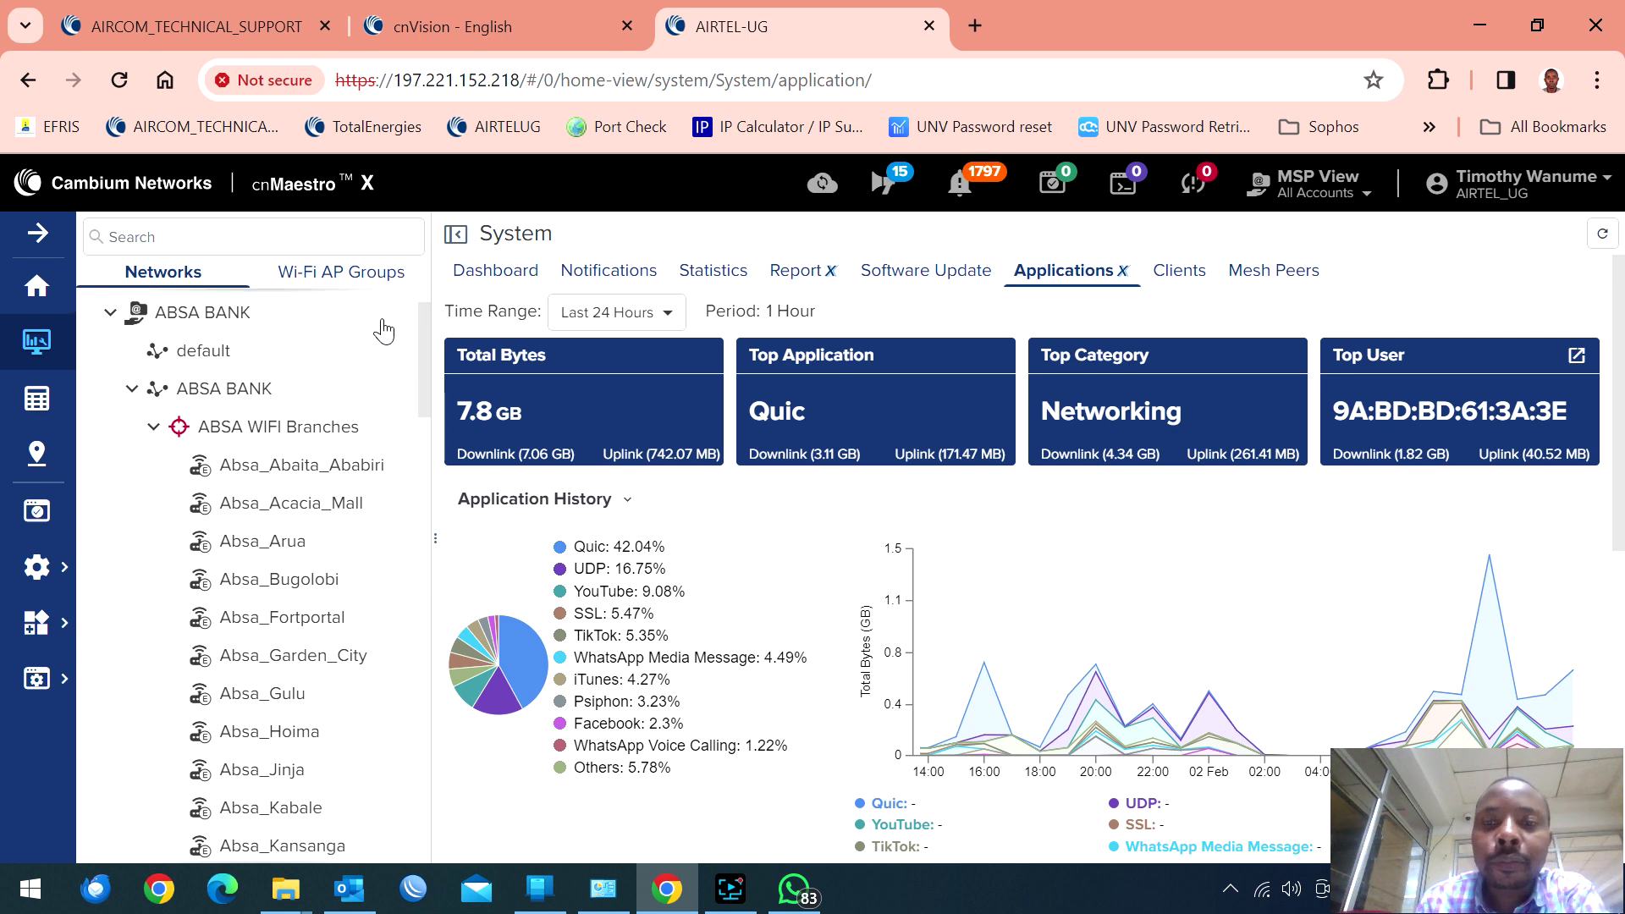
pyautogui.scroll(-6, 222, 562)
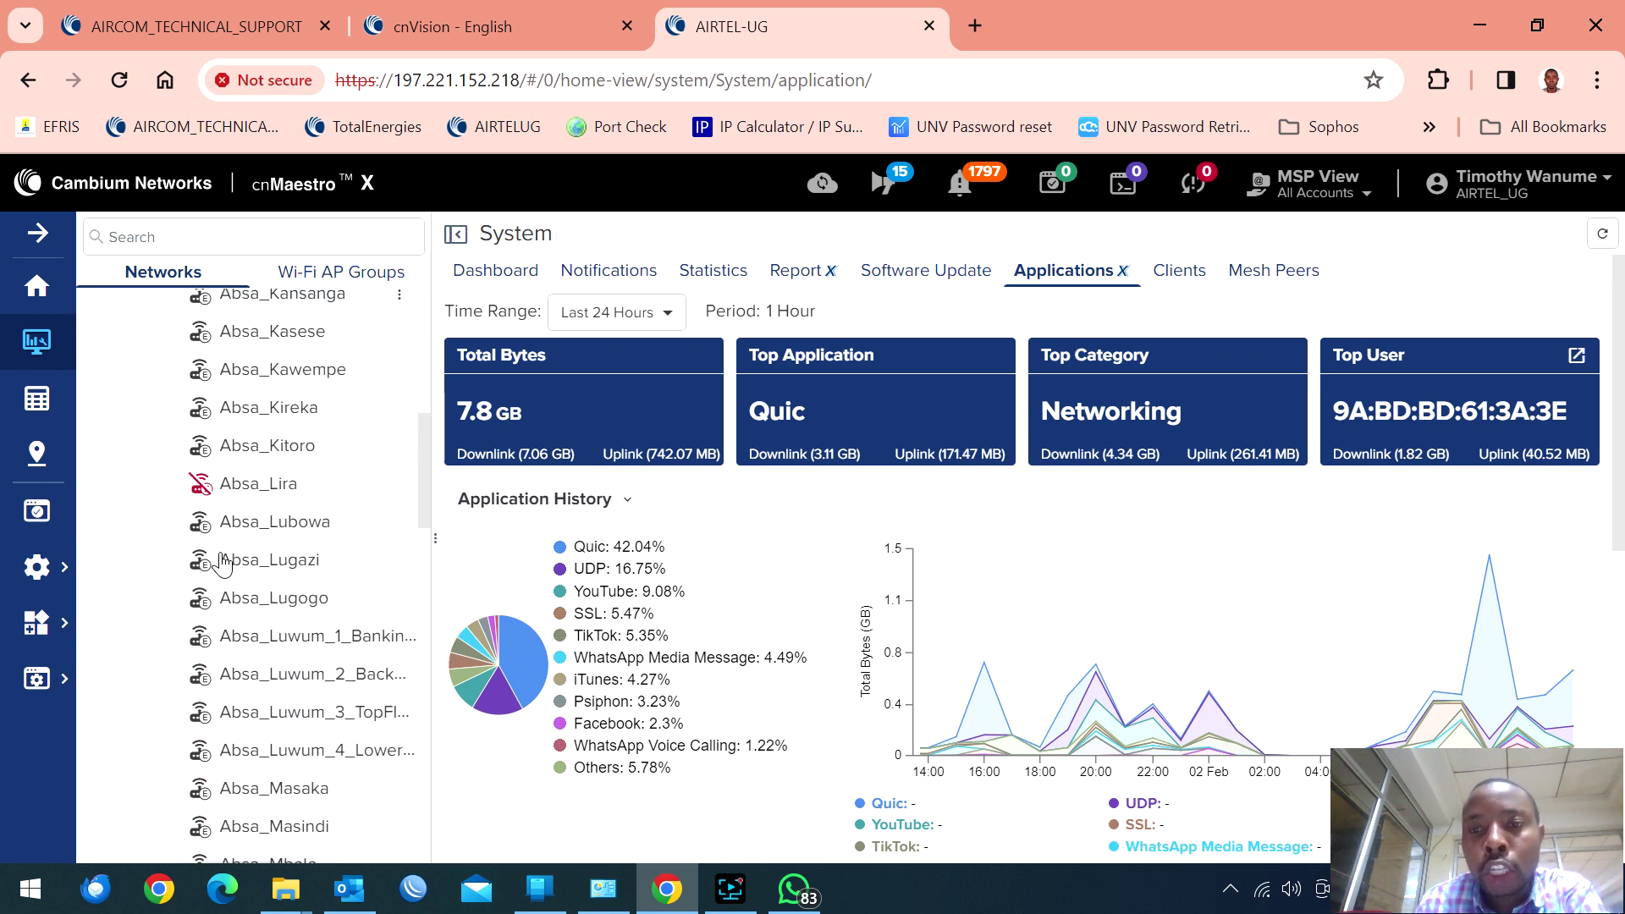
pyautogui.scroll(-5, 222, 562)
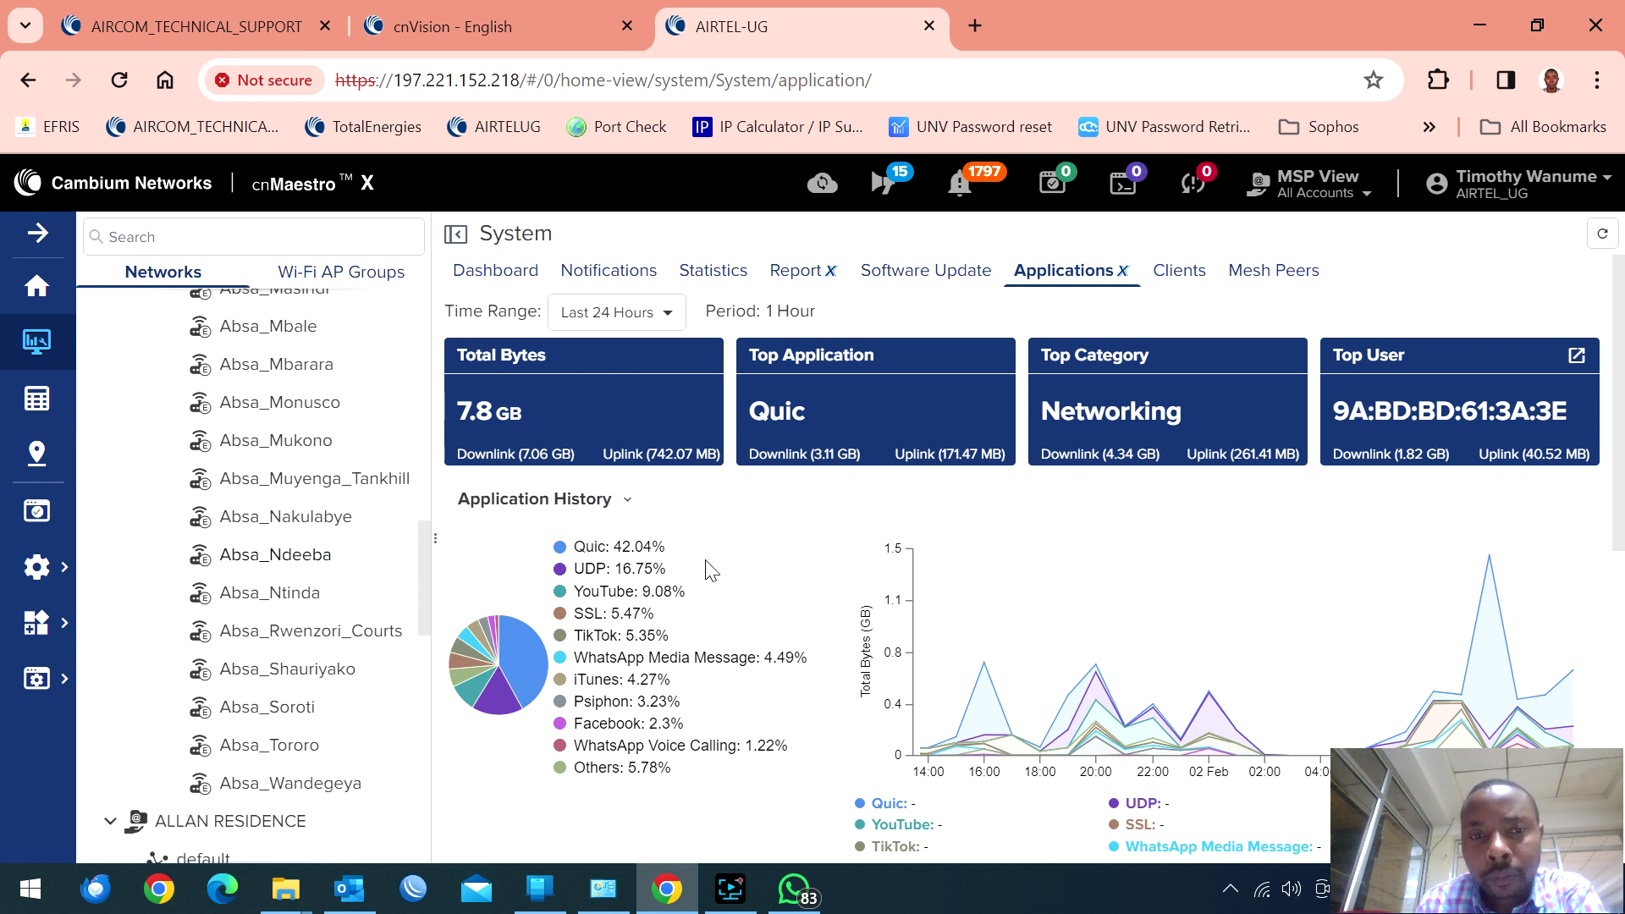
pyautogui.scroll(-3, 781, 448)
pyautogui.scroll(2, 780, 449)
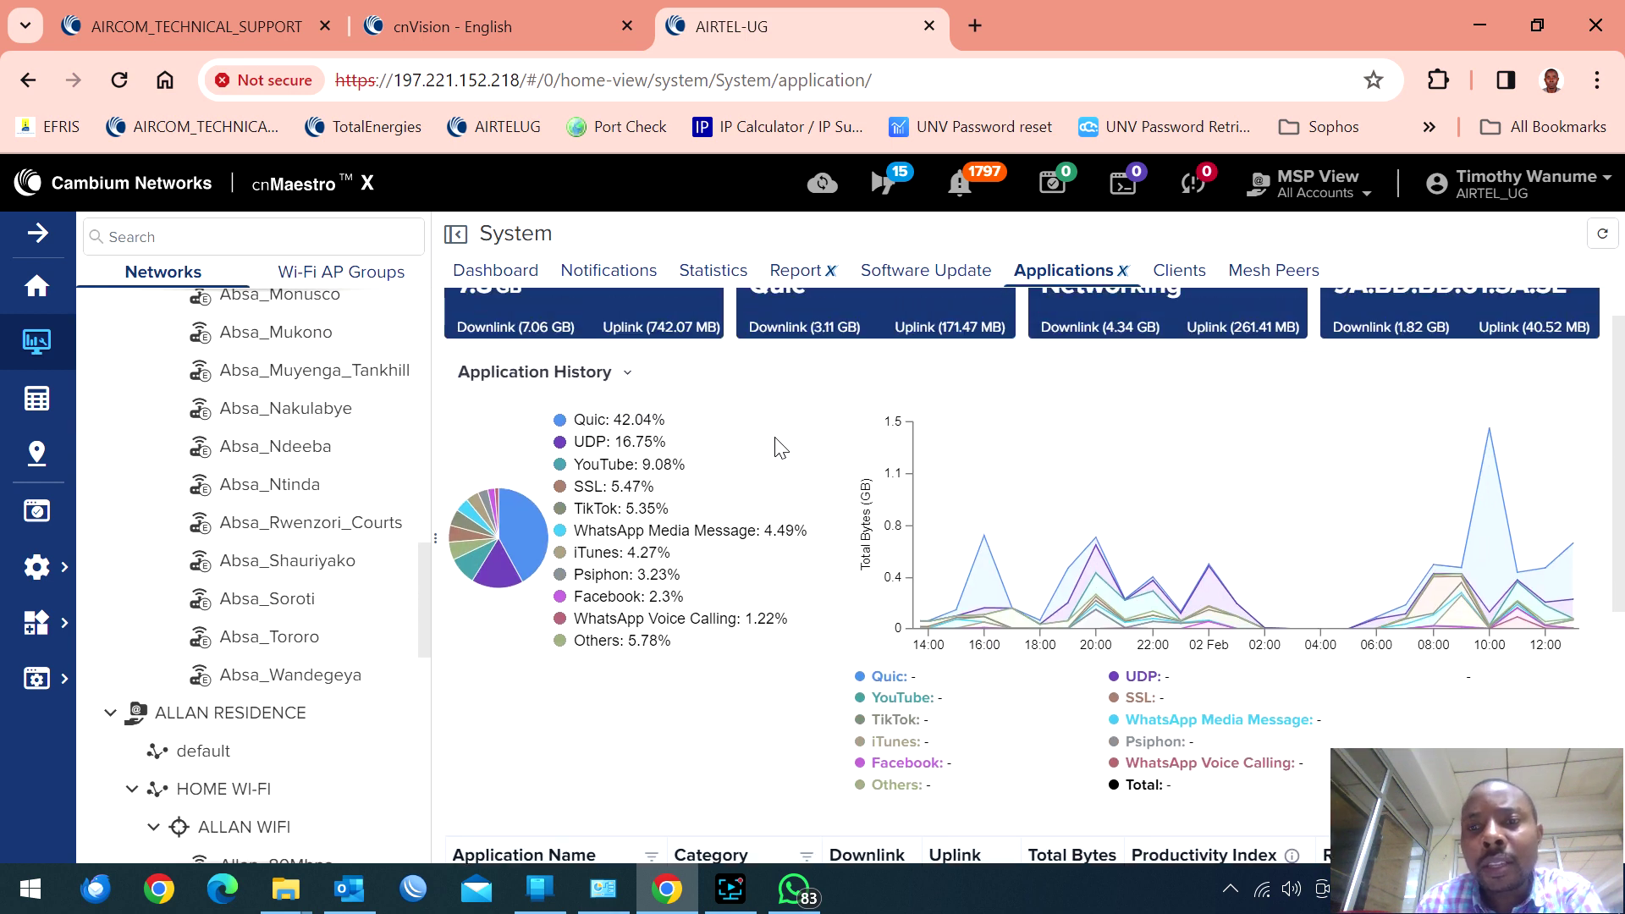
# - Examine the application table's categories, productivity, risk and usage figures, and look over the ABSA branch access points again
pyautogui.scroll(-5, 781, 449)
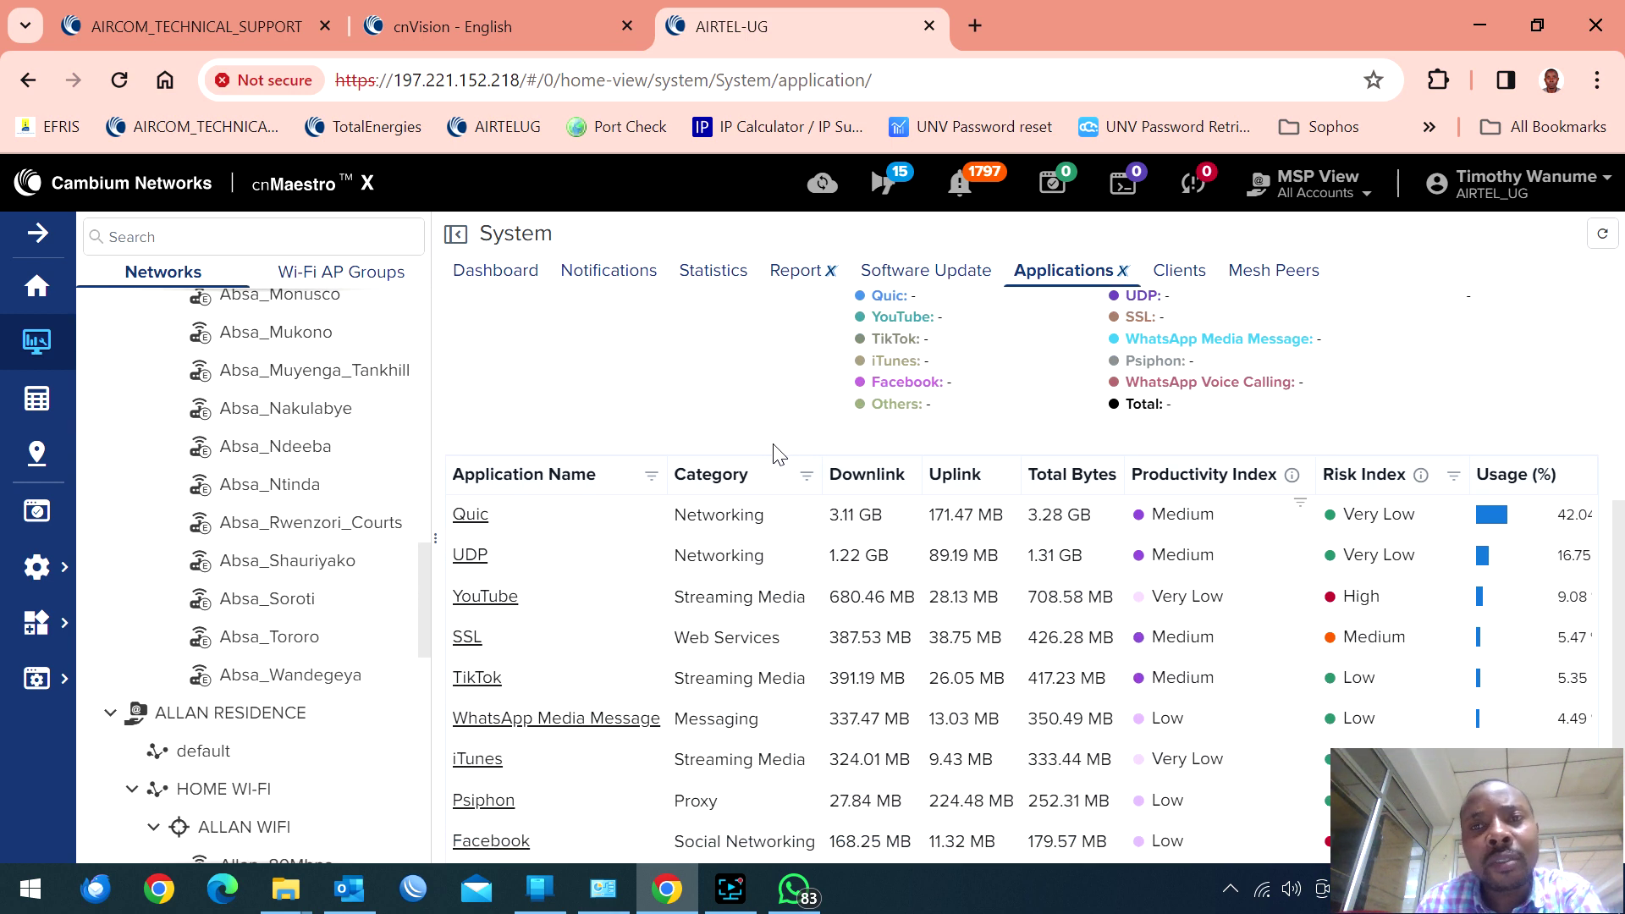
pyautogui.scroll(-2, 778, 454)
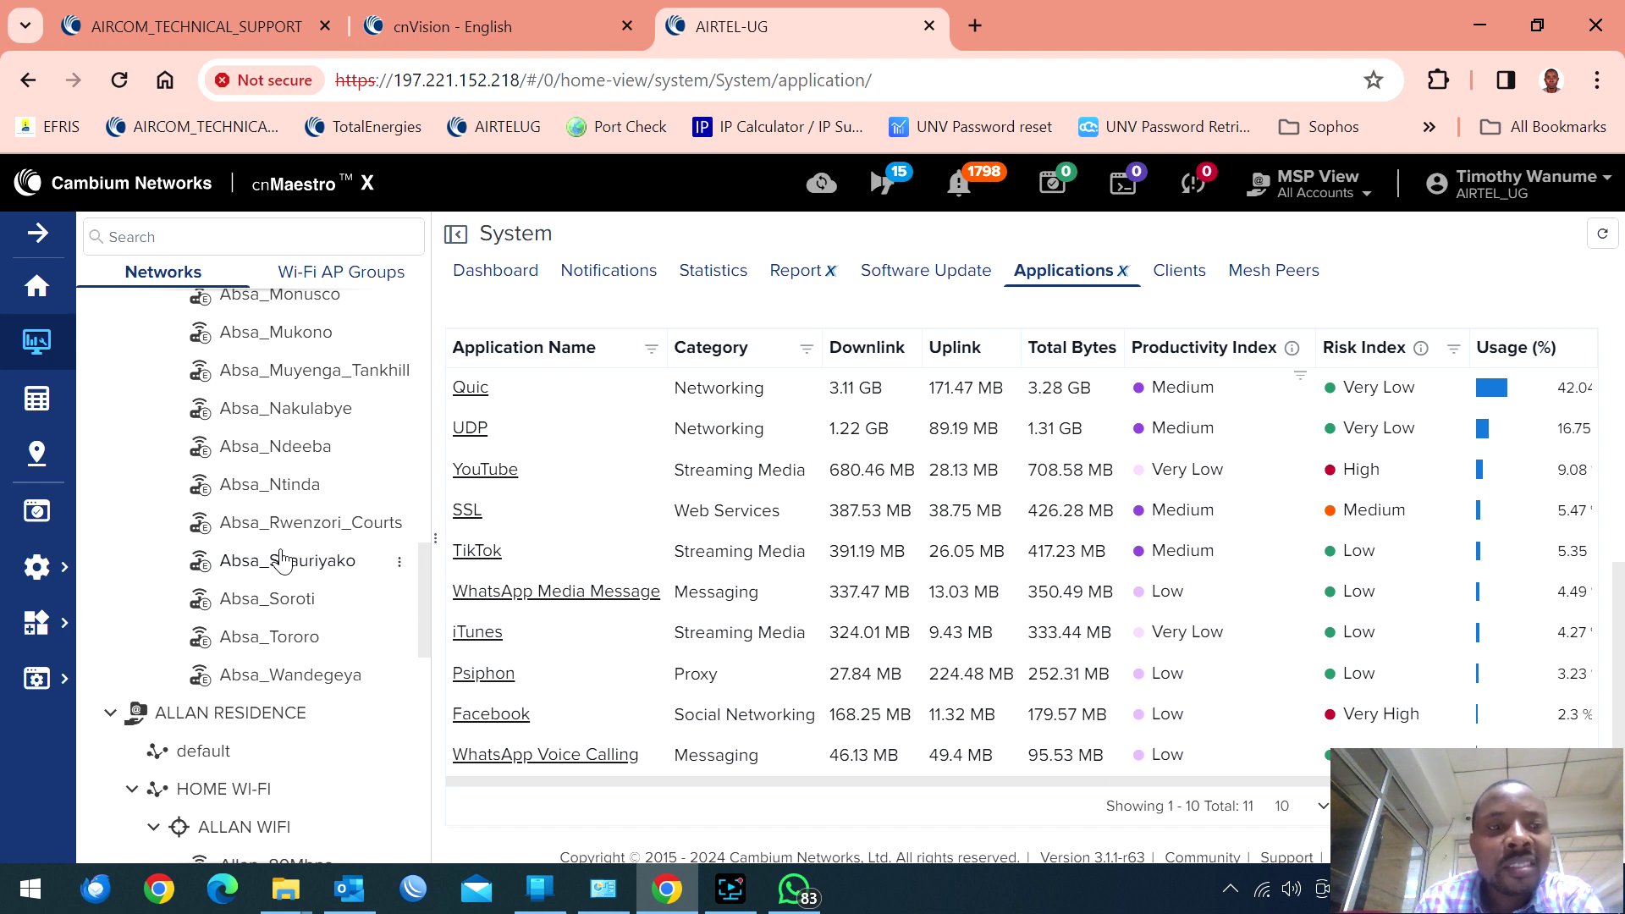
pyautogui.scroll(6, 277, 554)
pyautogui.scroll(4, 276, 554)
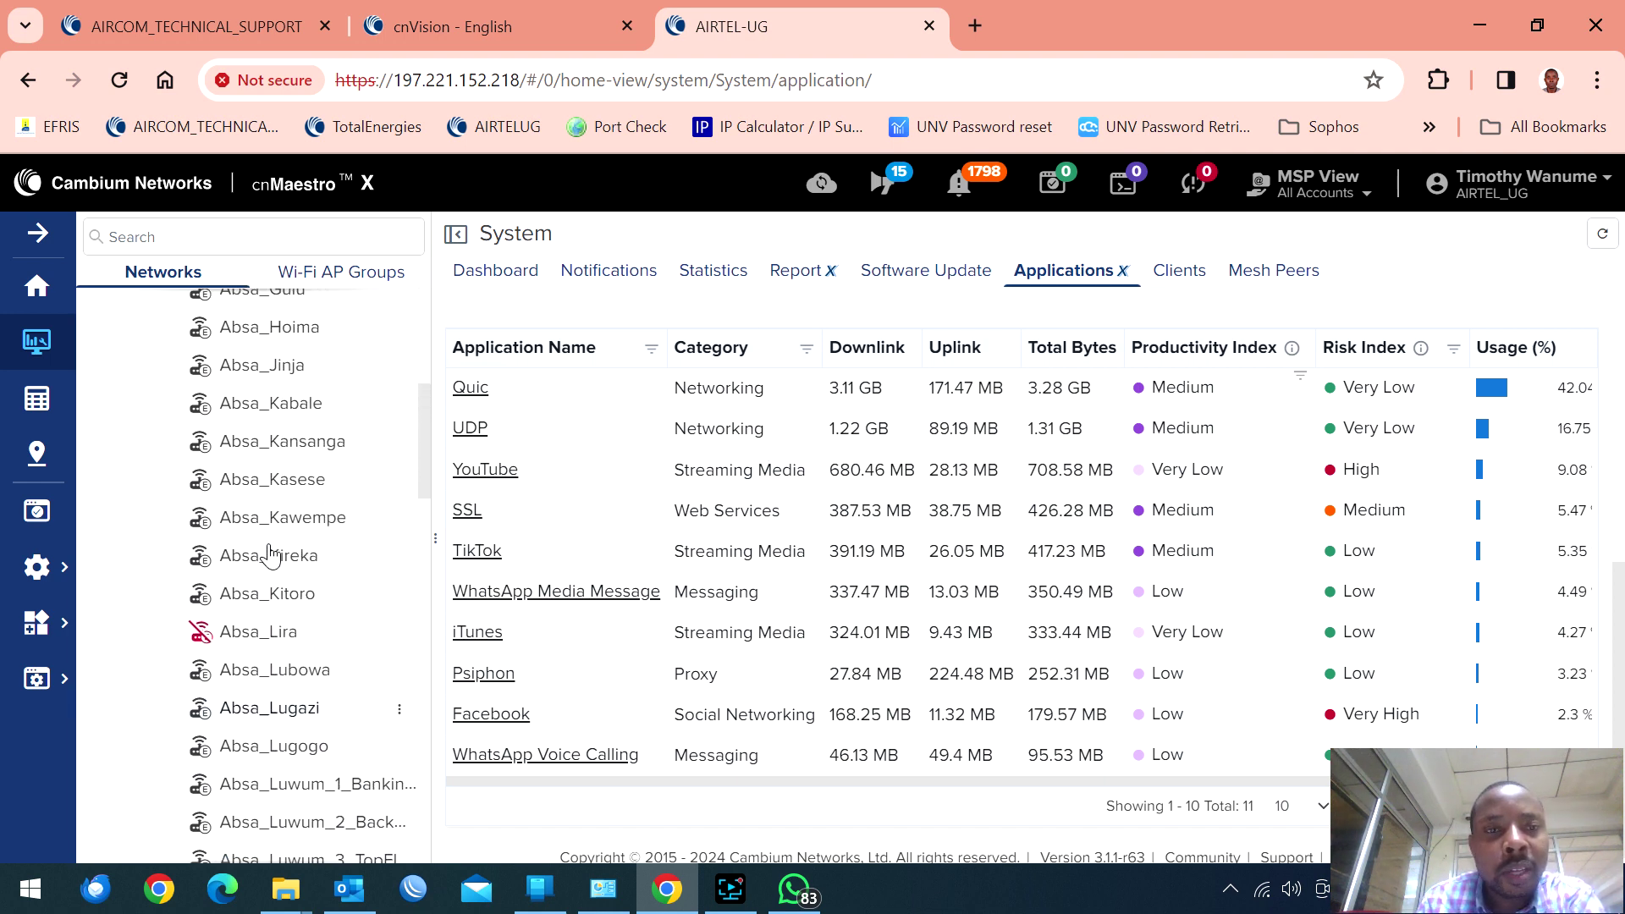
pyautogui.moveTo(263, 552)
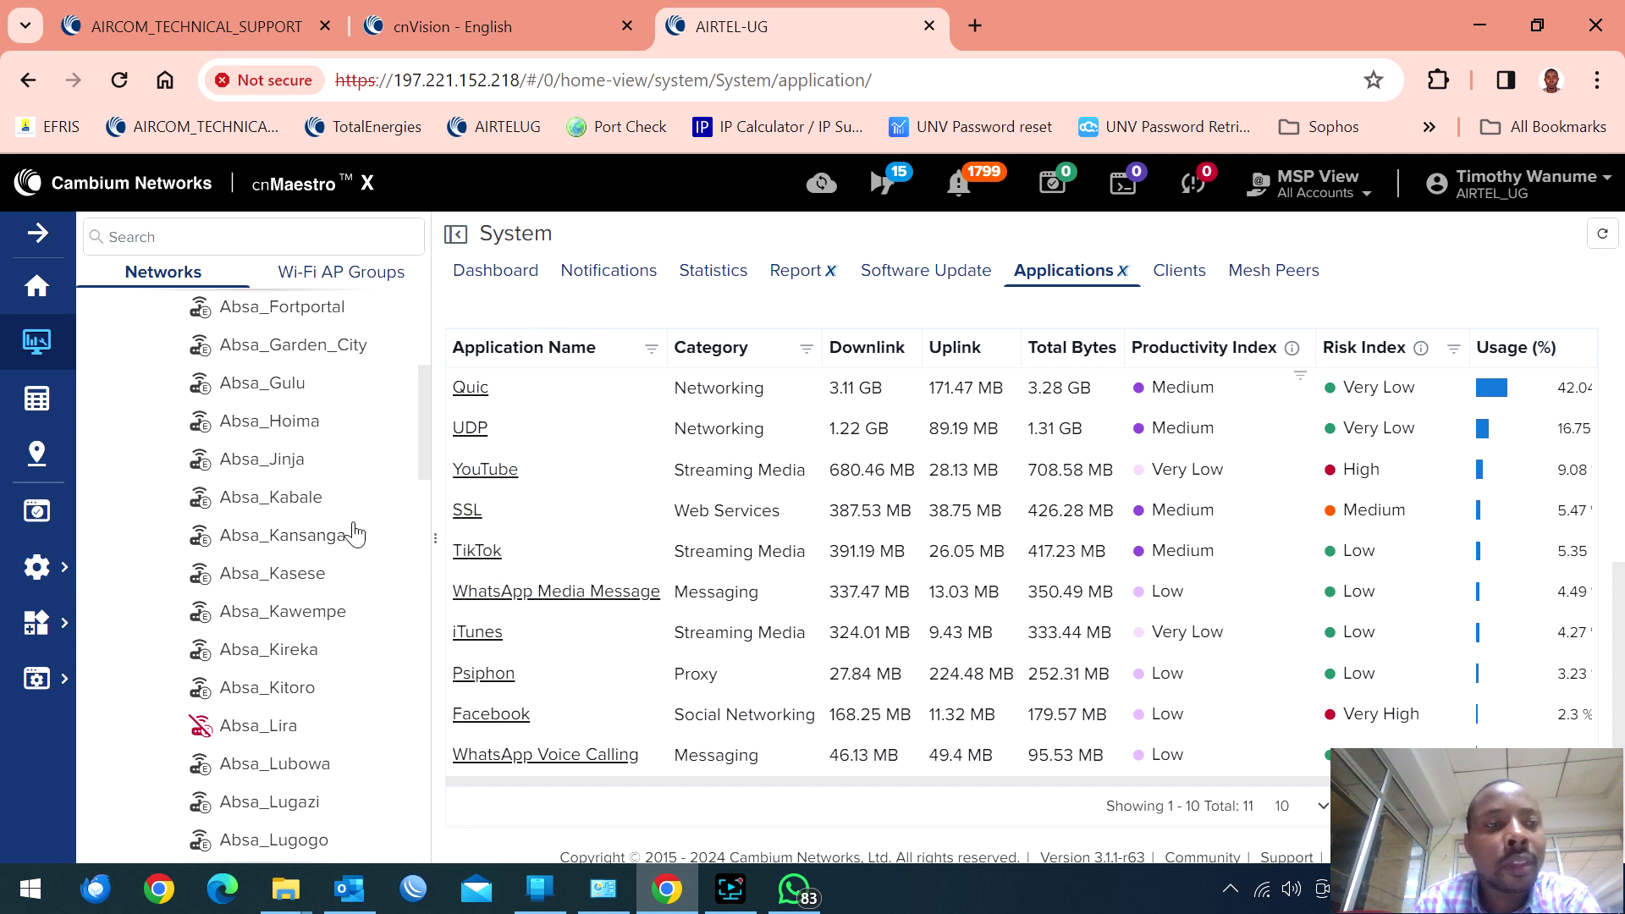
# - Open the Guest Access Portal list under Network Services and bring up the WHO portal's splash page settings
pyautogui.moveTo(36, 620)
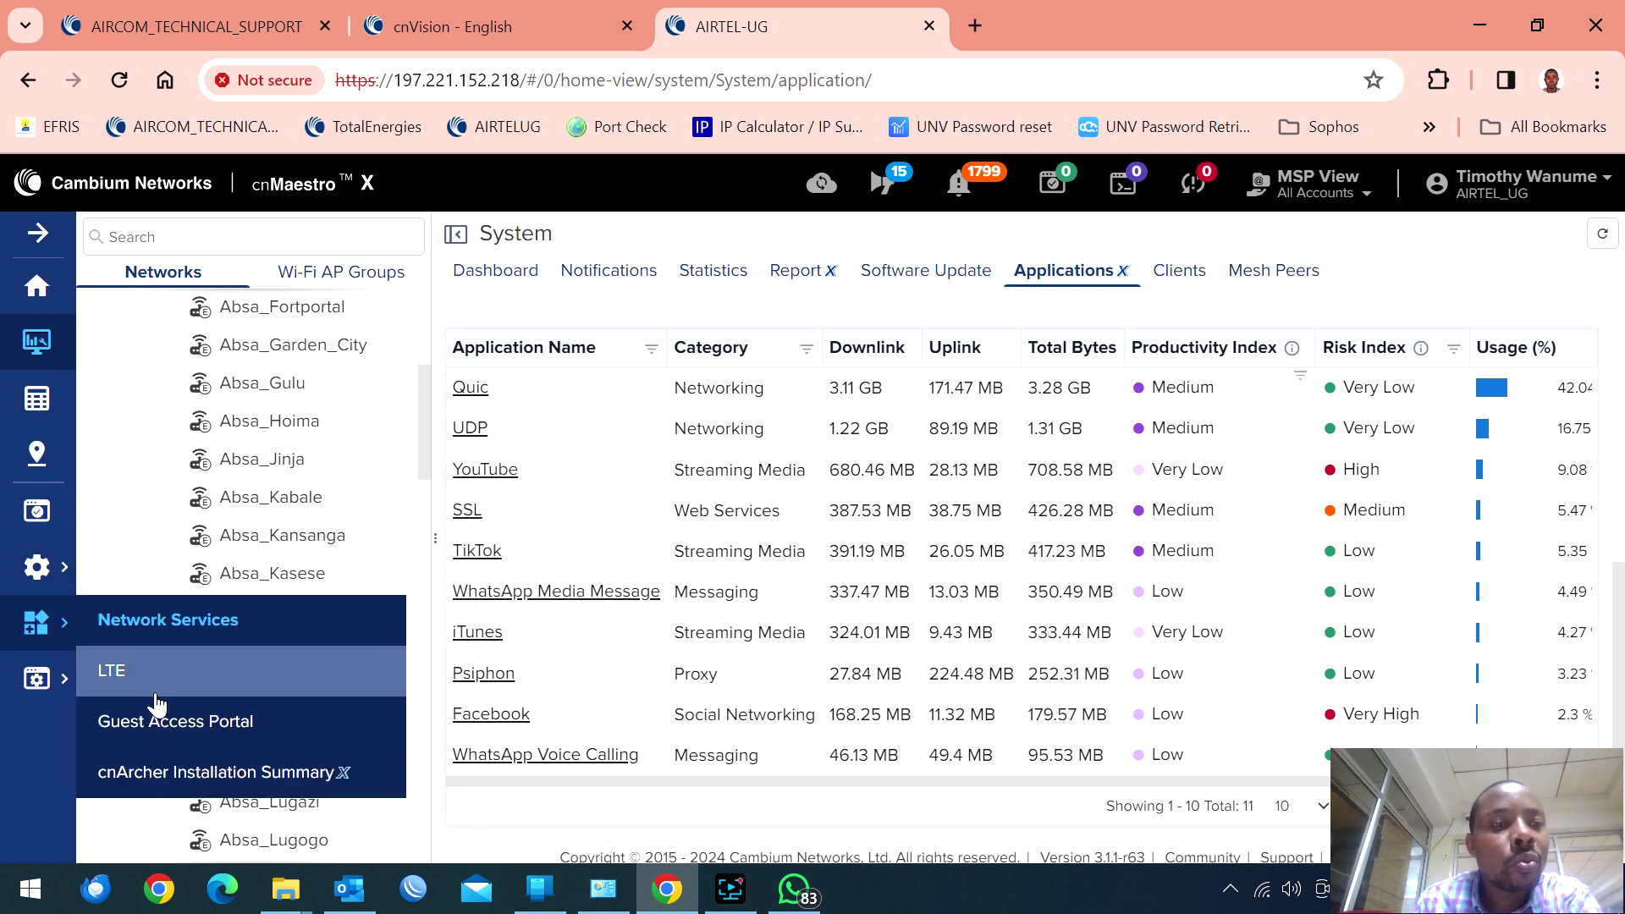
pyautogui.click(218, 732)
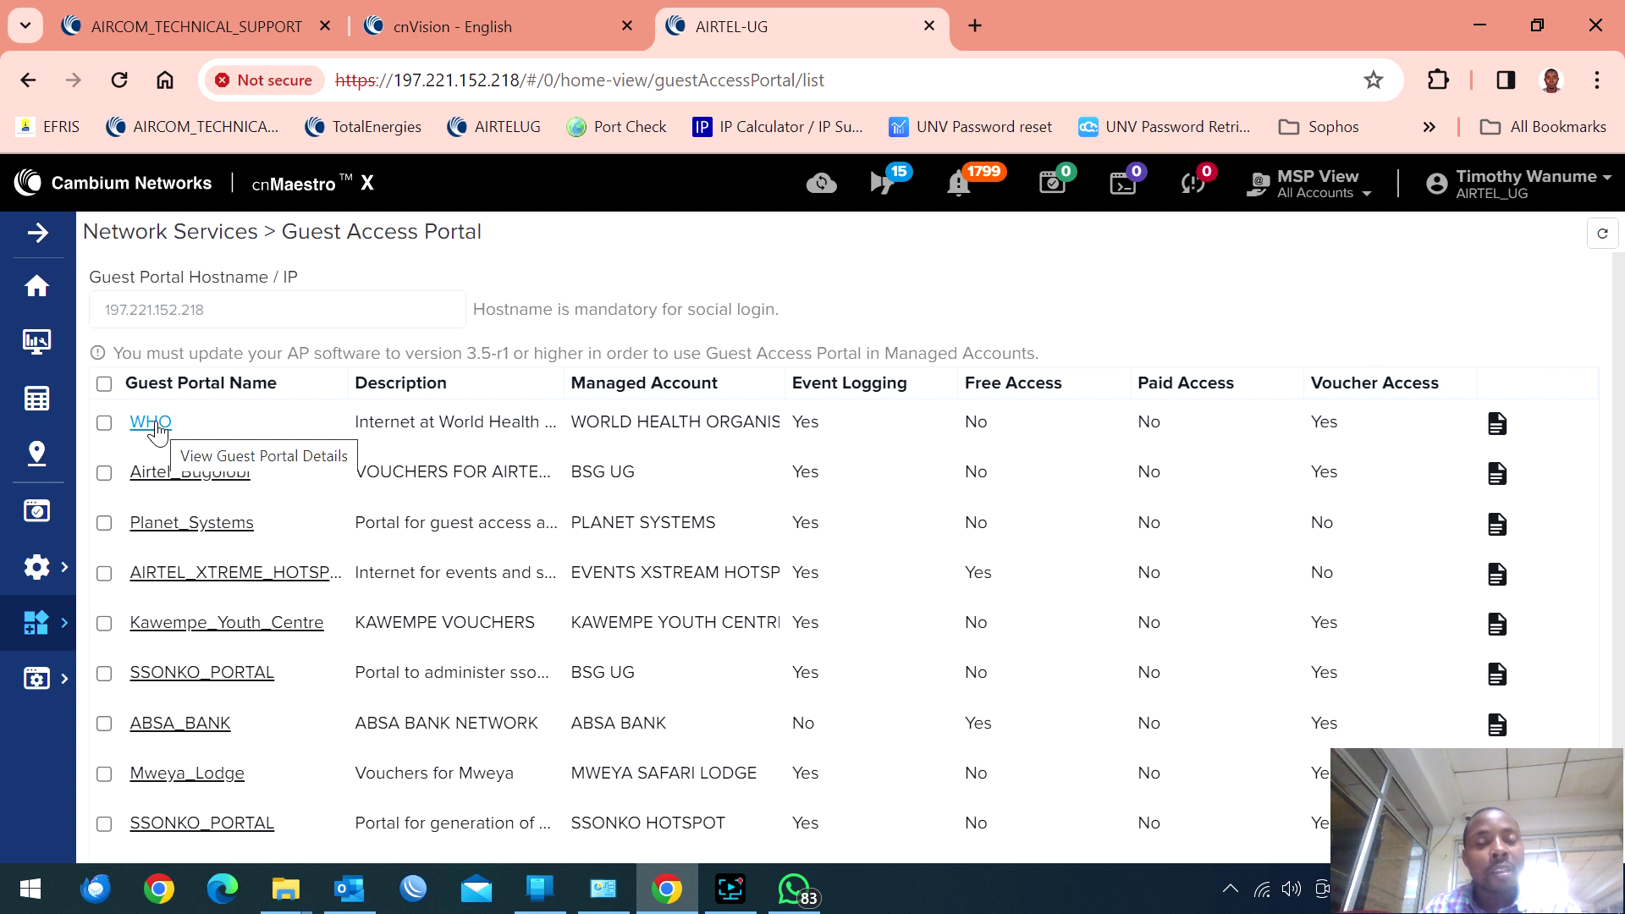
pyautogui.click(154, 423)
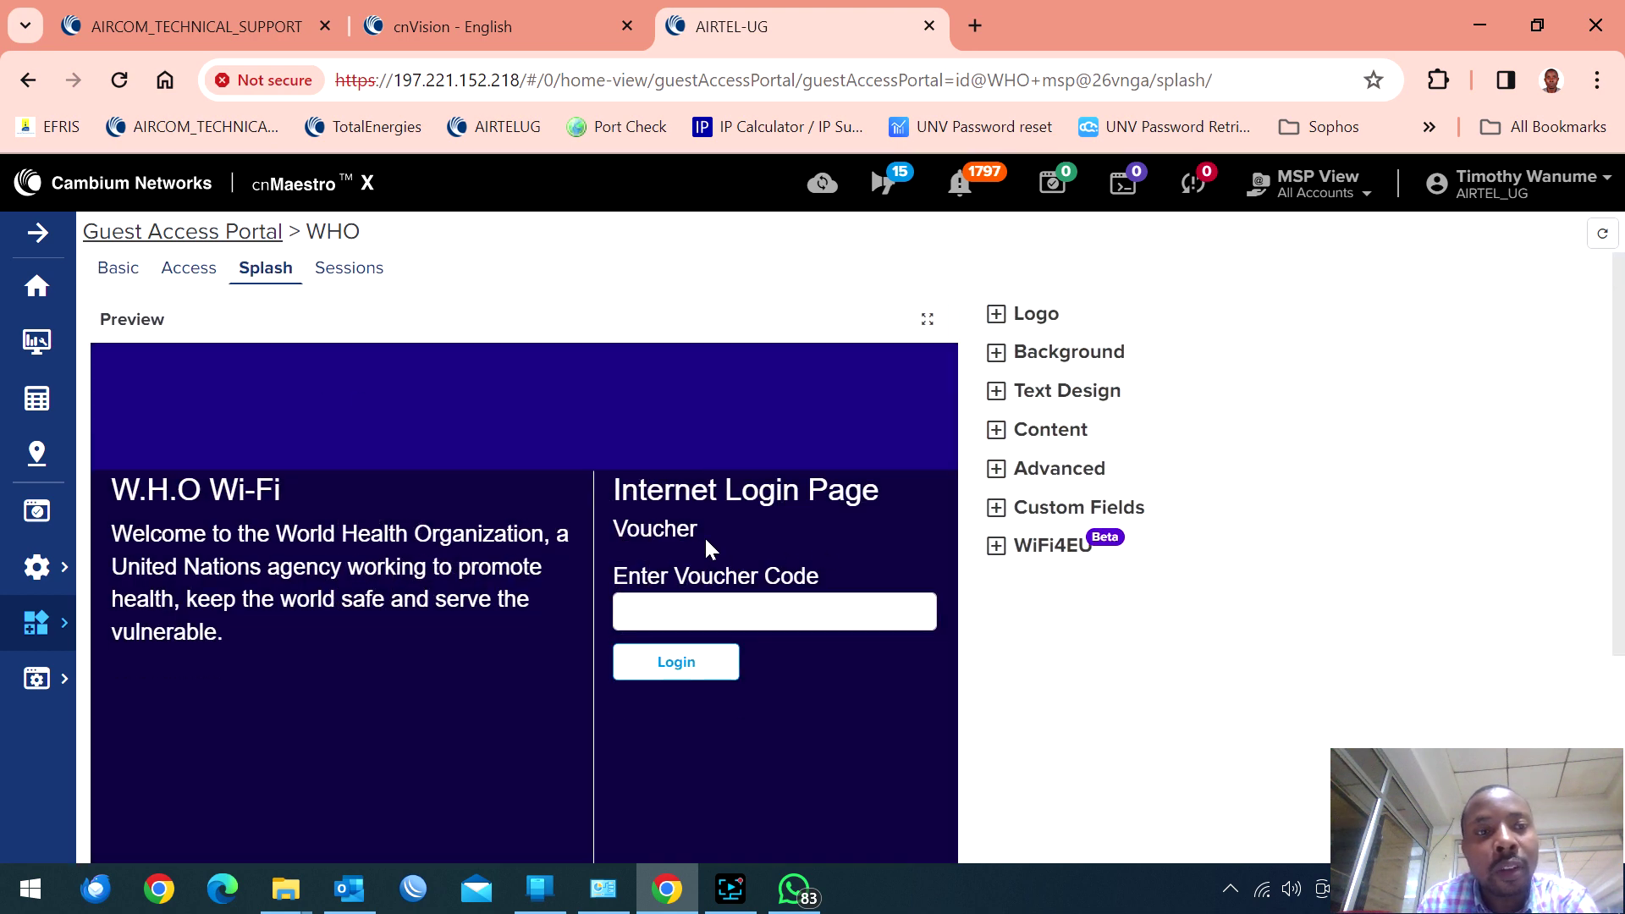
# - Inspect the WHO splash page preview, including its welcome text and the voucher code field of the login form
pyautogui.scroll(-3, 394, 471)
pyautogui.scroll(3, 551, 479)
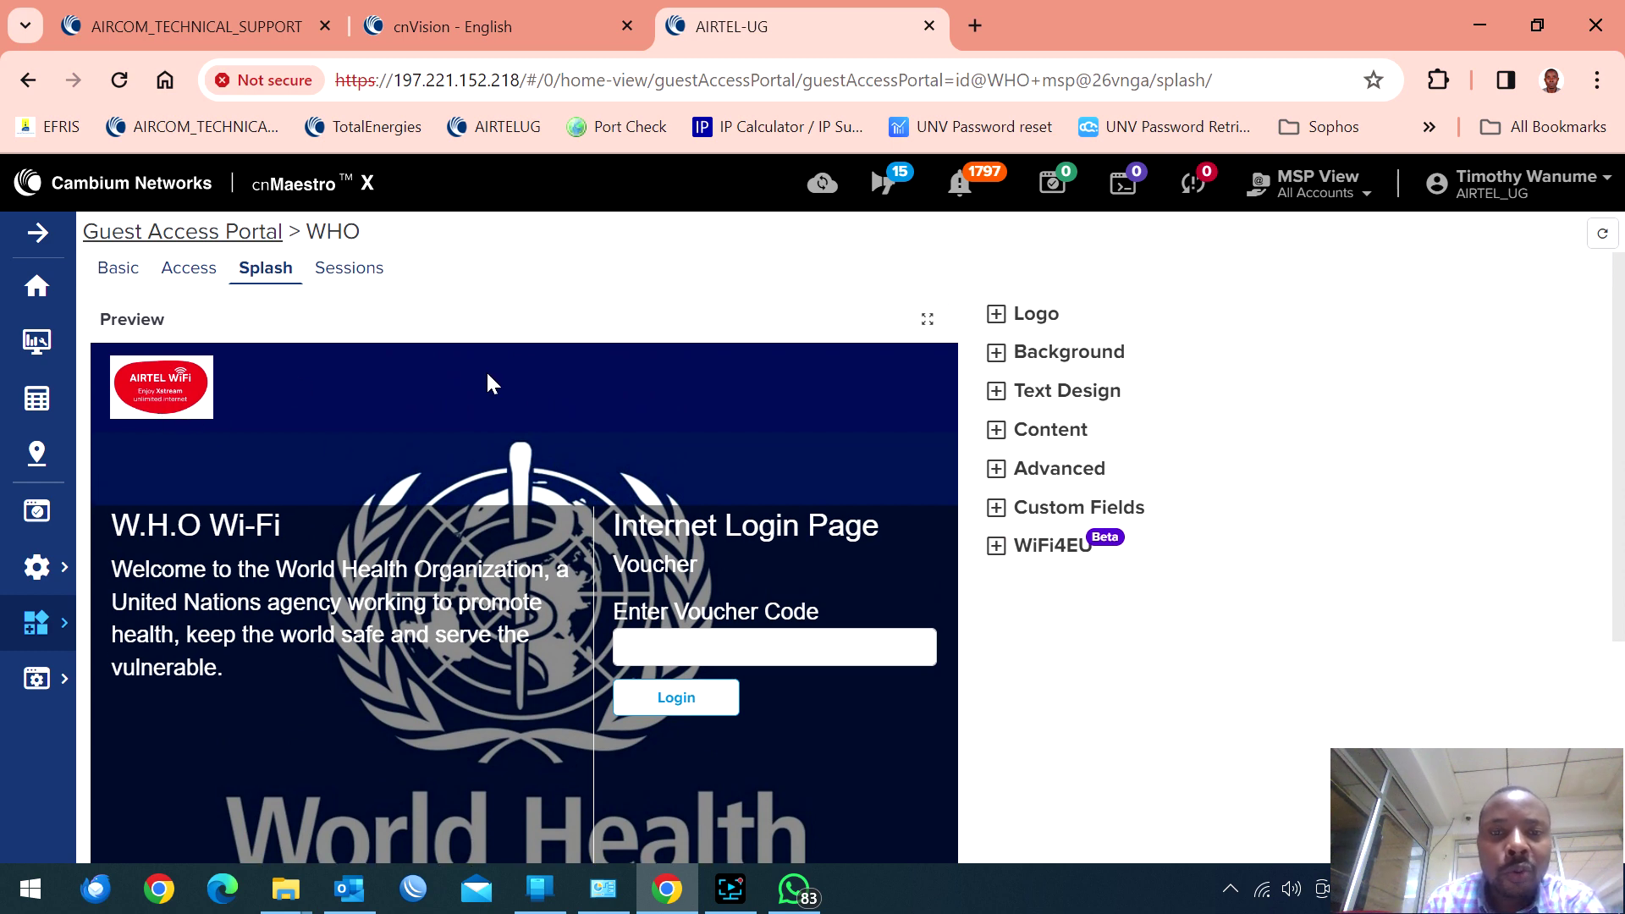
pyautogui.click(712, 646)
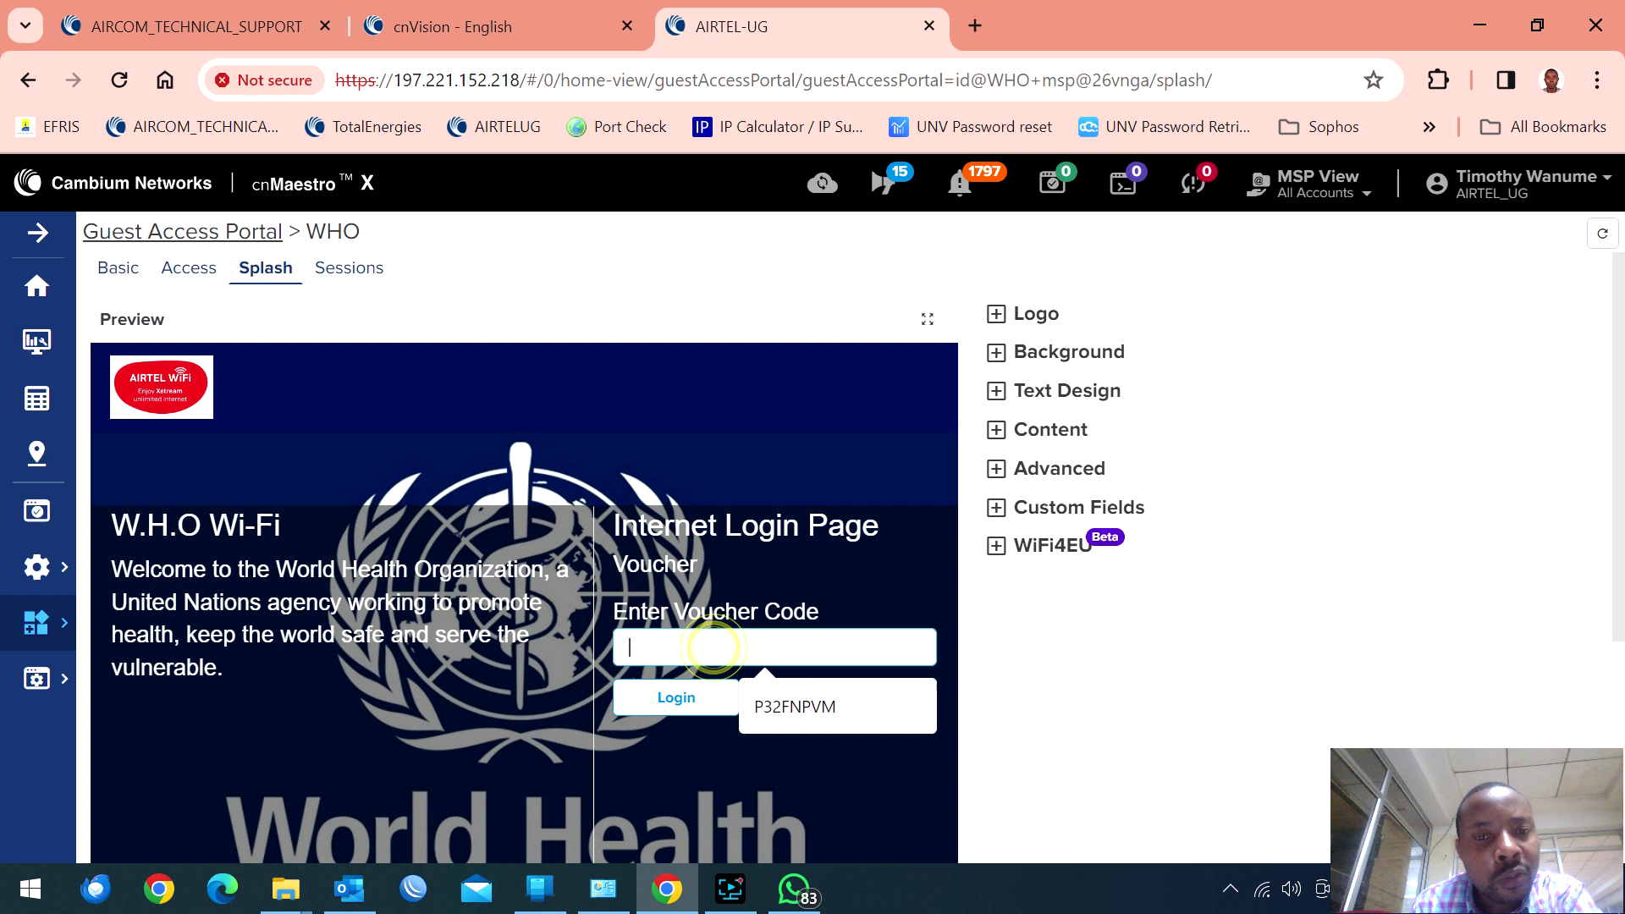
pyautogui.click(626, 456)
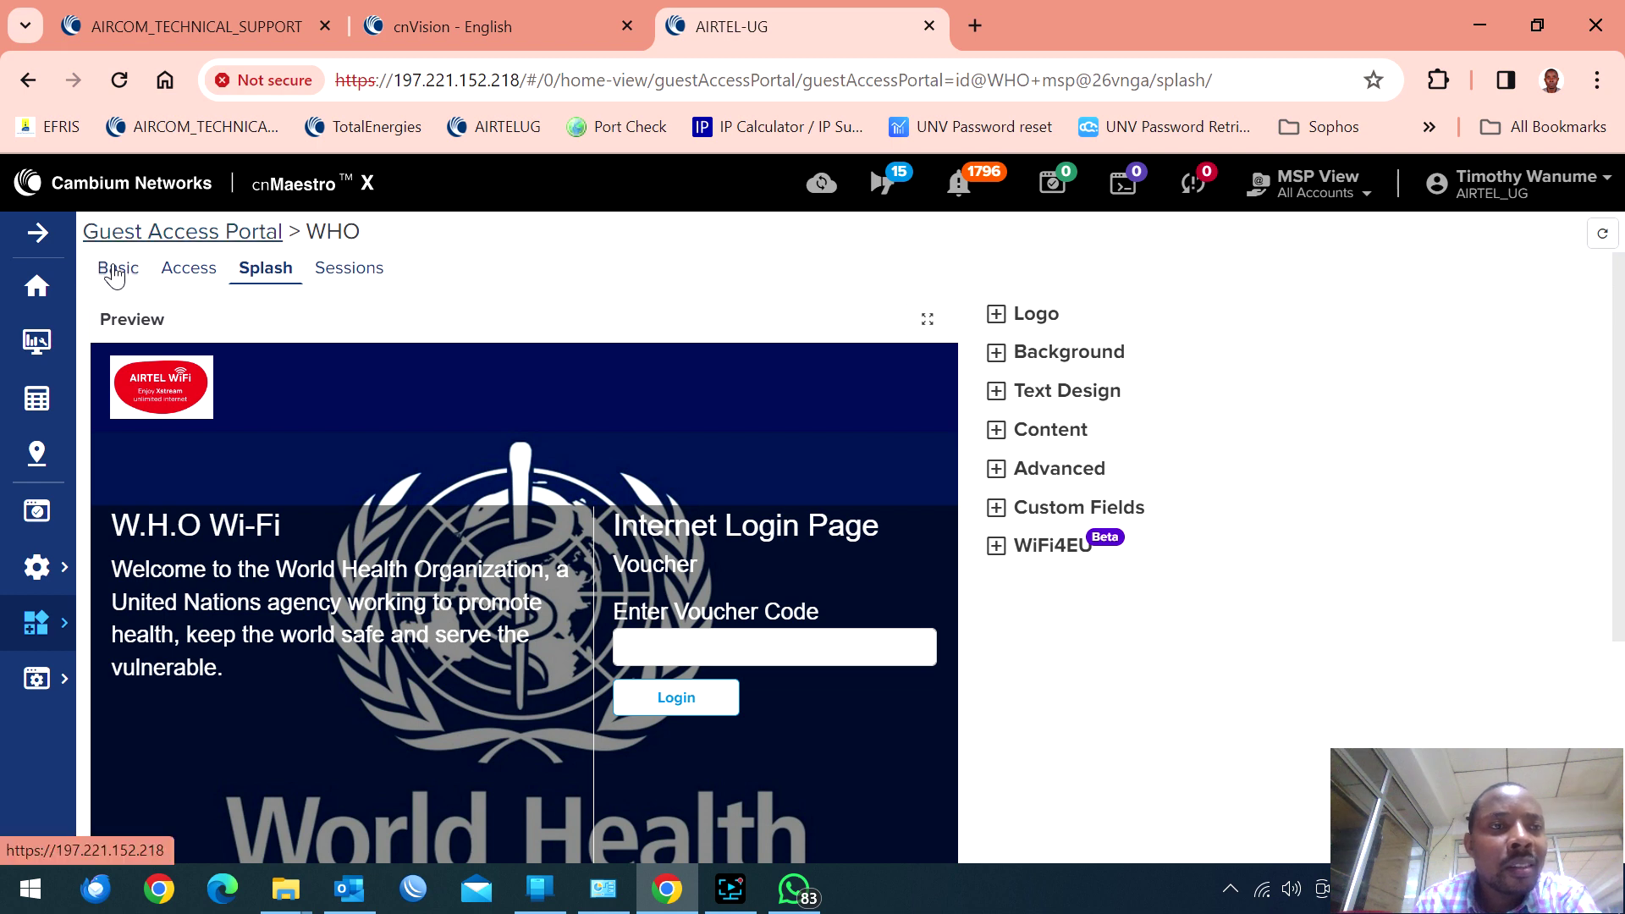
# - View the WHO portal's basic details, and examine the web address of the AIRCOM_TECHNICAL_SUPPORT cnMaestro cloud account
pyautogui.click(115, 271)
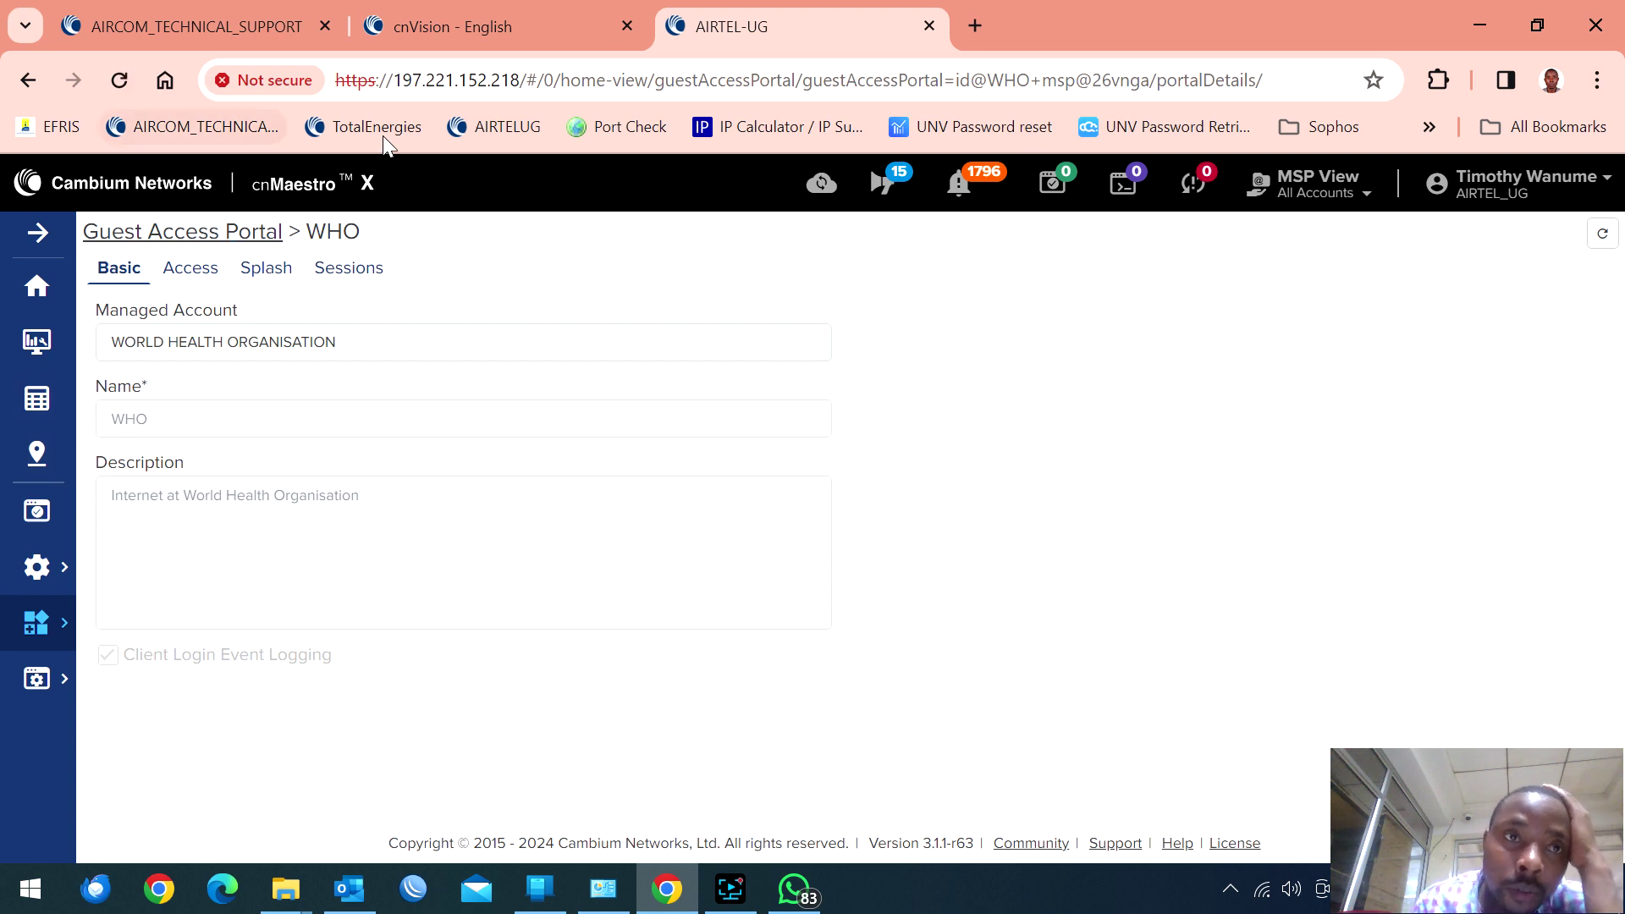
pyautogui.click(181, 22)
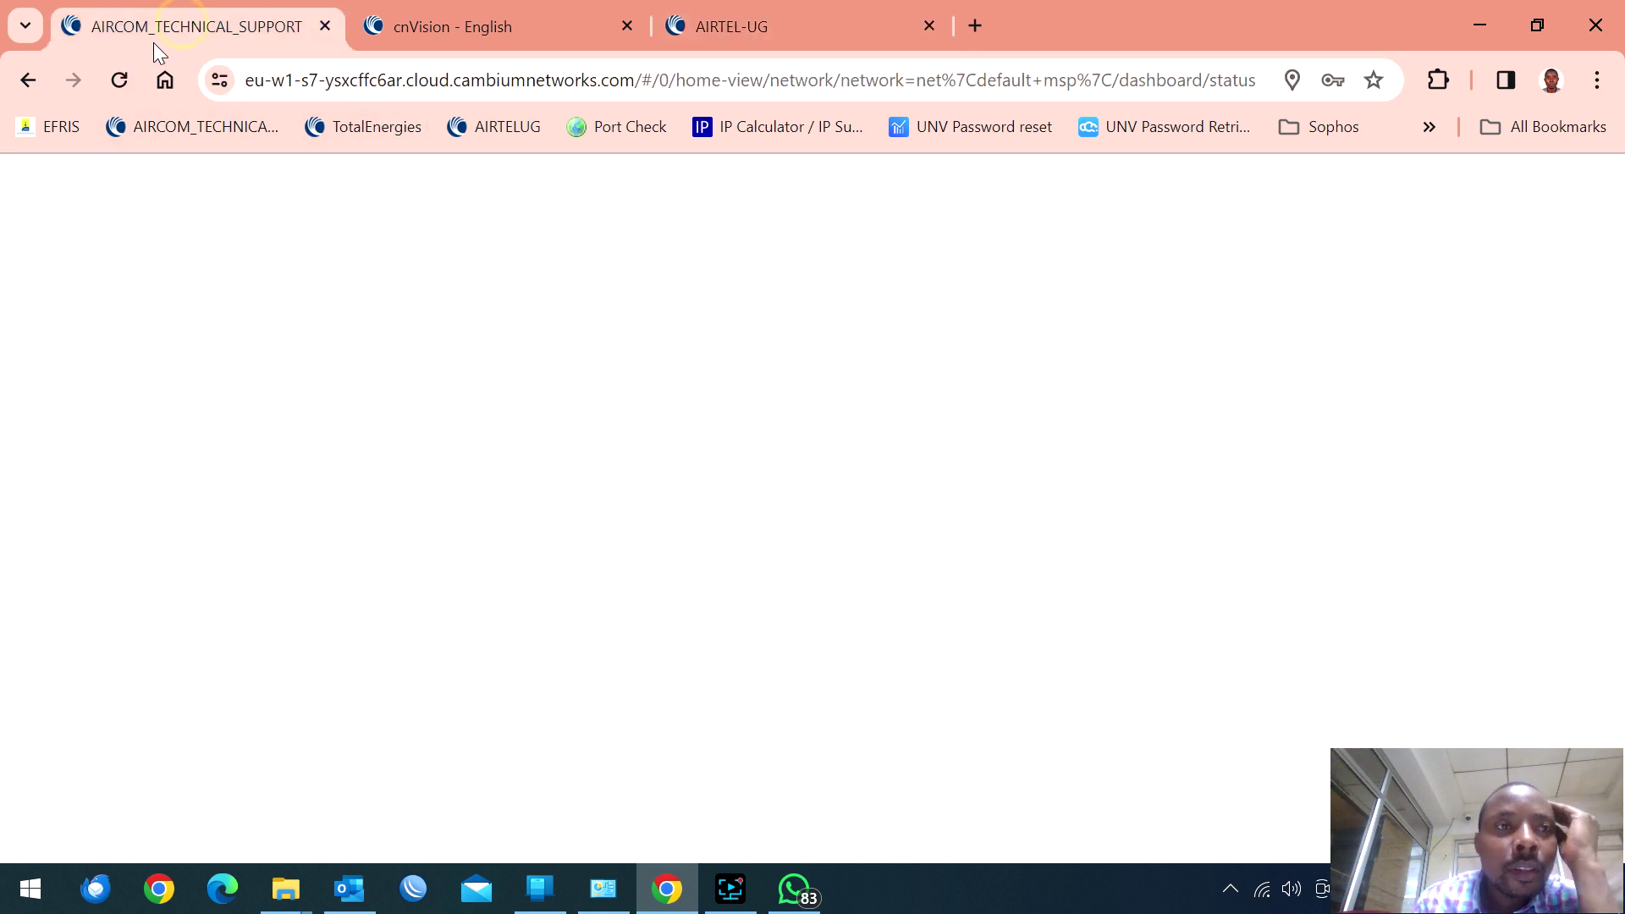
pyautogui.moveTo(244, 80); pyautogui.dragTo(428, 79)
pyautogui.click(462, 81)
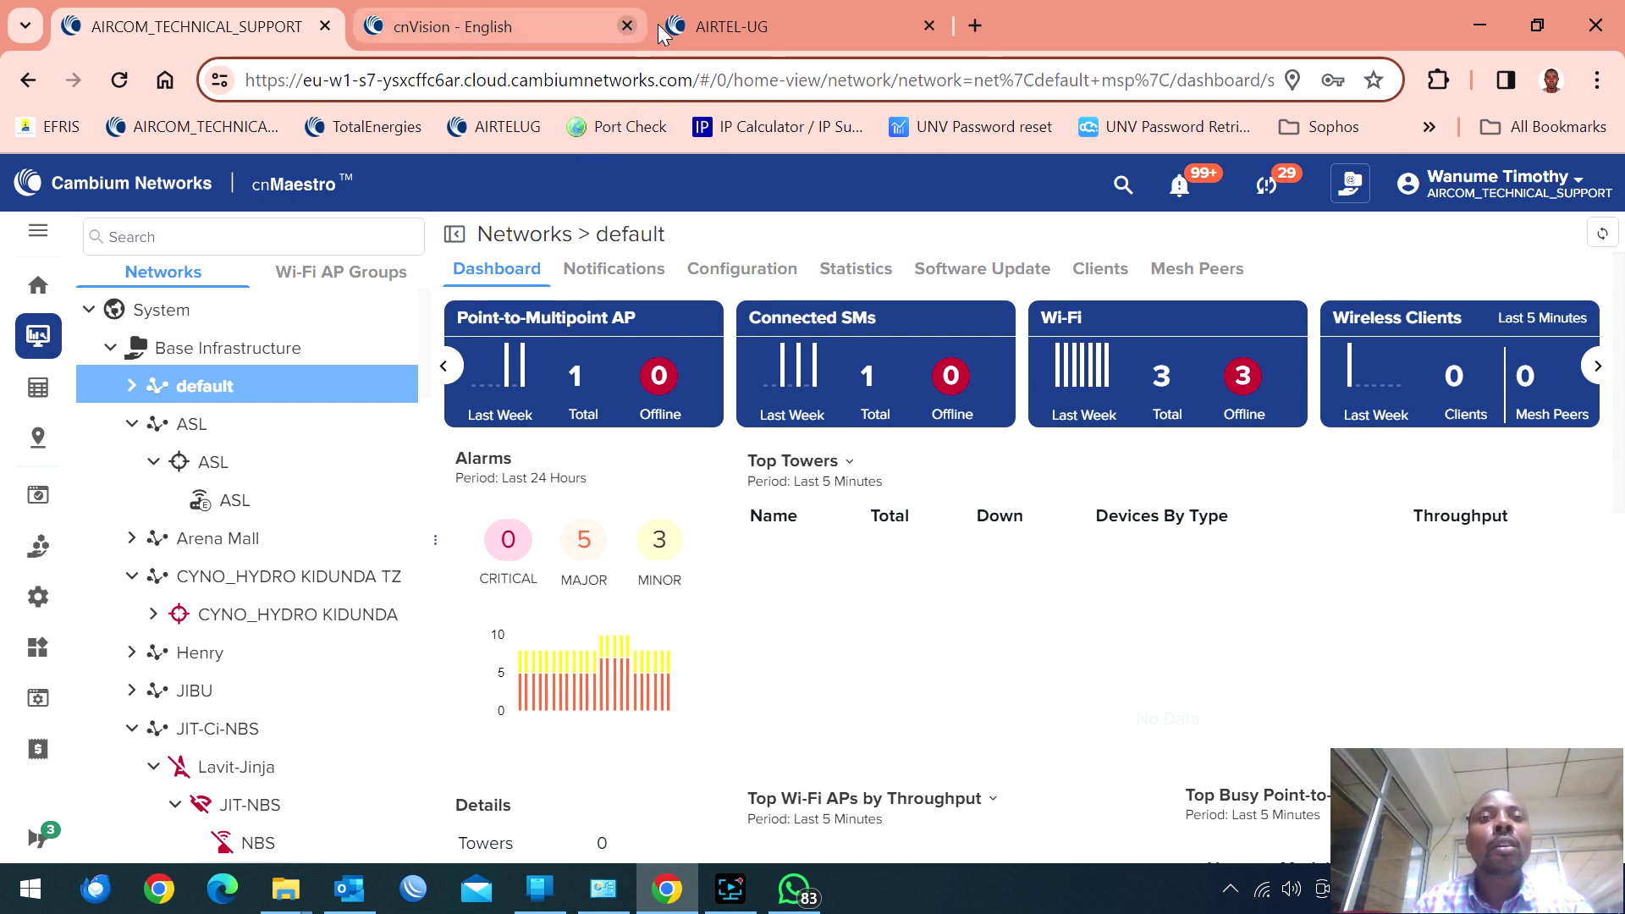
# - Examine the server IP address of the AIRTEL-UG cnMaestro X page and return to the AIRCOM_TECHNICAL_SUPPORT cloud dashboard
pyautogui.click(716, 26)
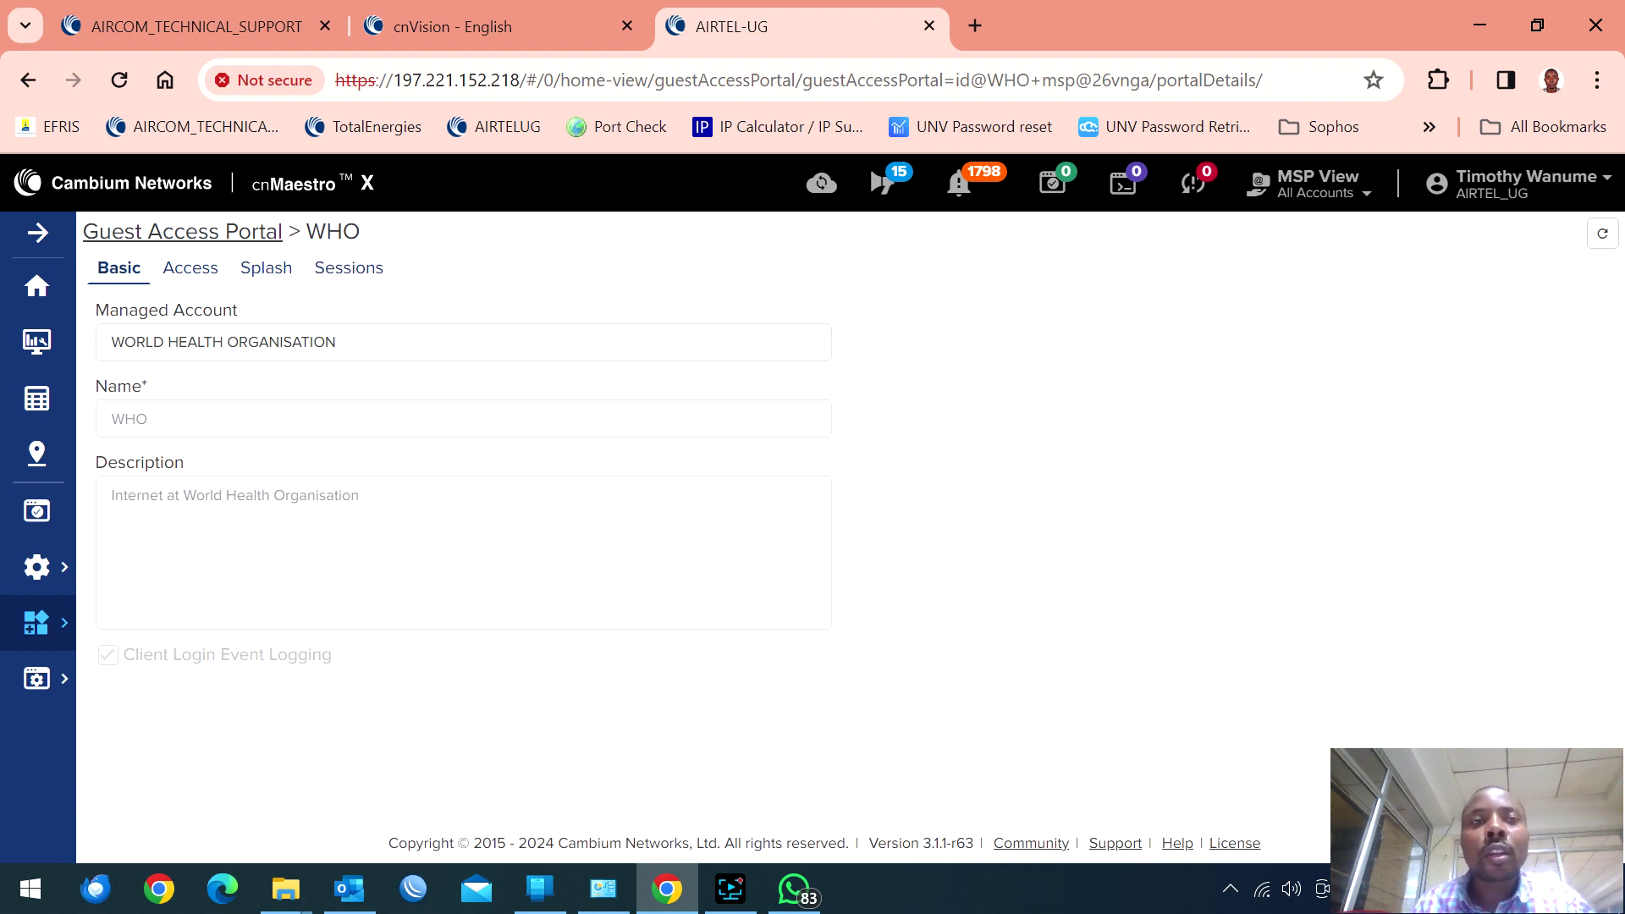
pyautogui.moveTo(391, 81); pyautogui.dragTo(439, 85)
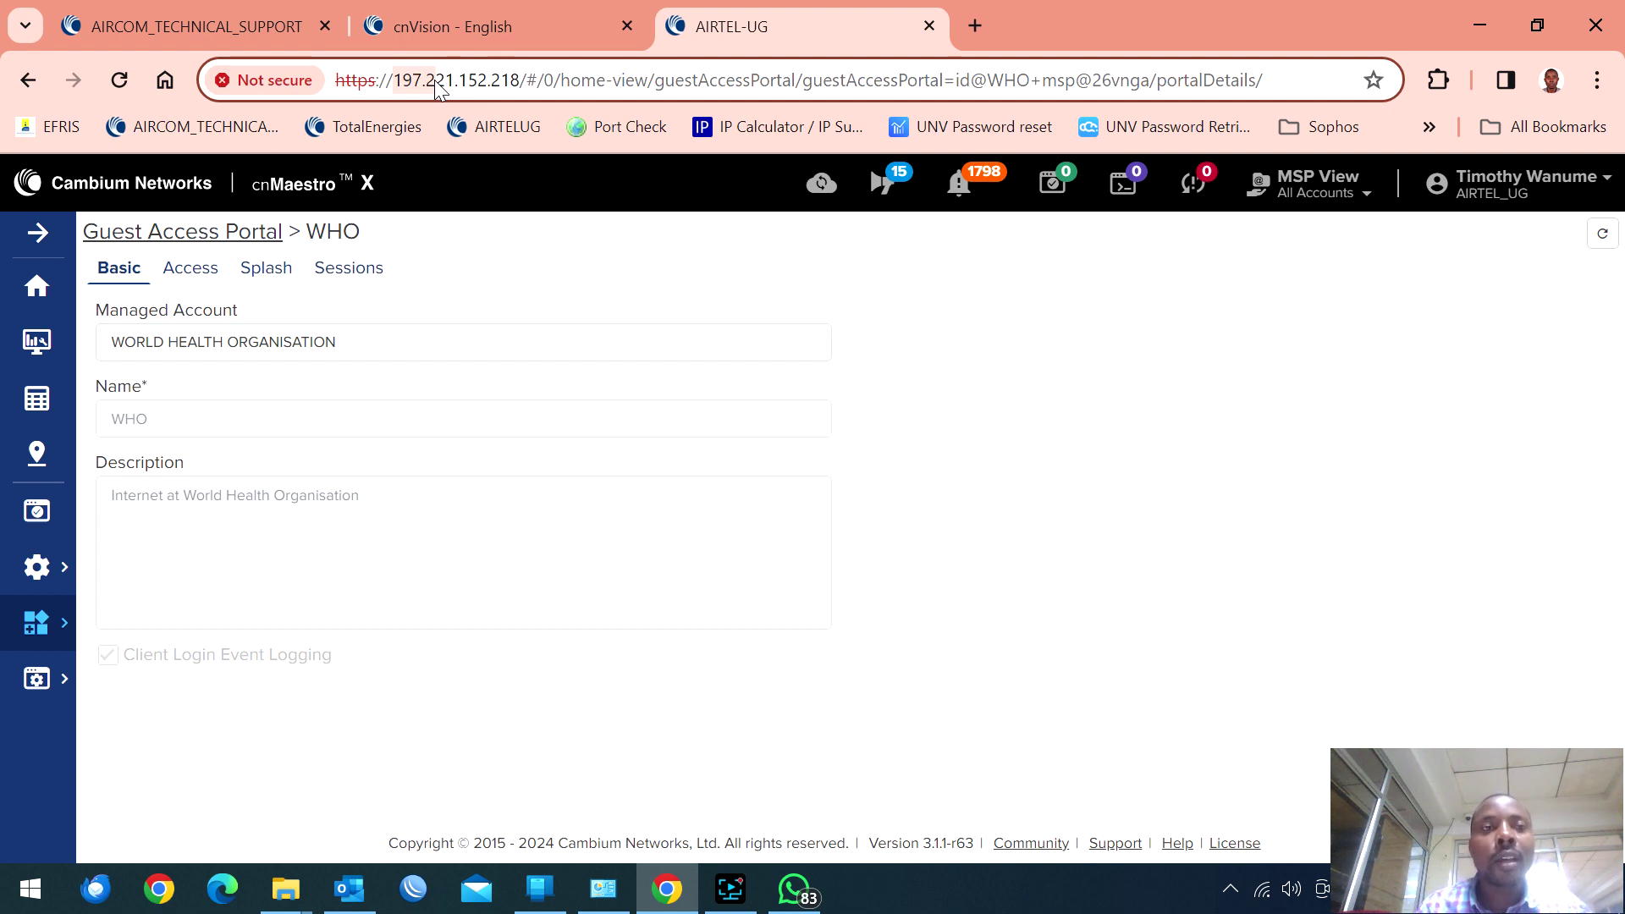
pyautogui.click(123, 29)
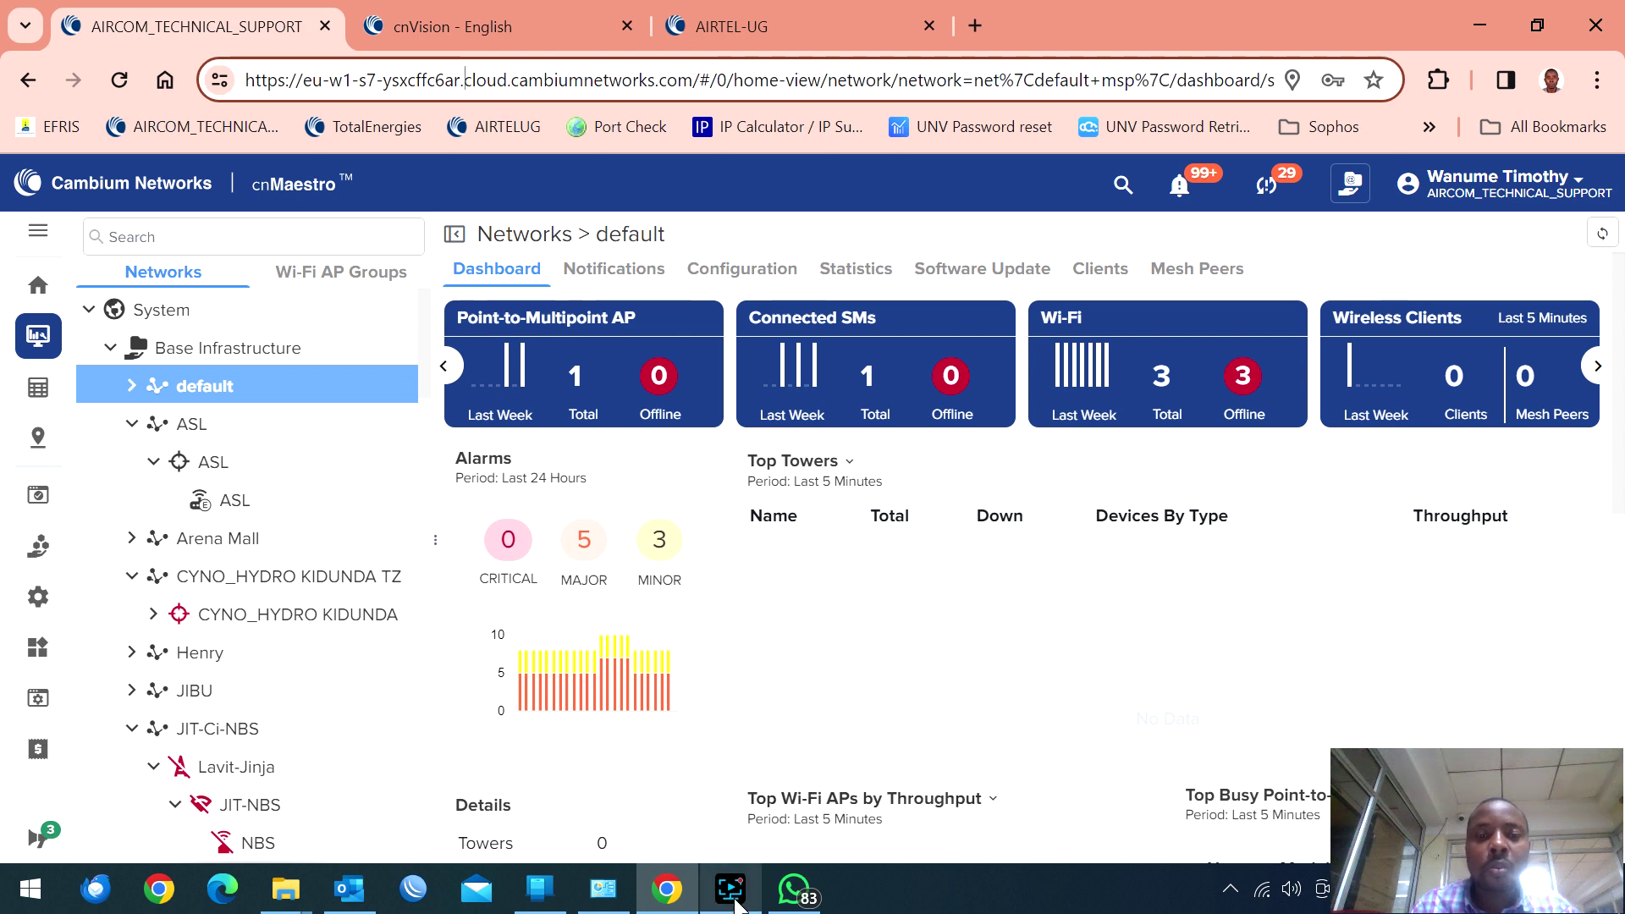
pyautogui.moveTo(737, 904)
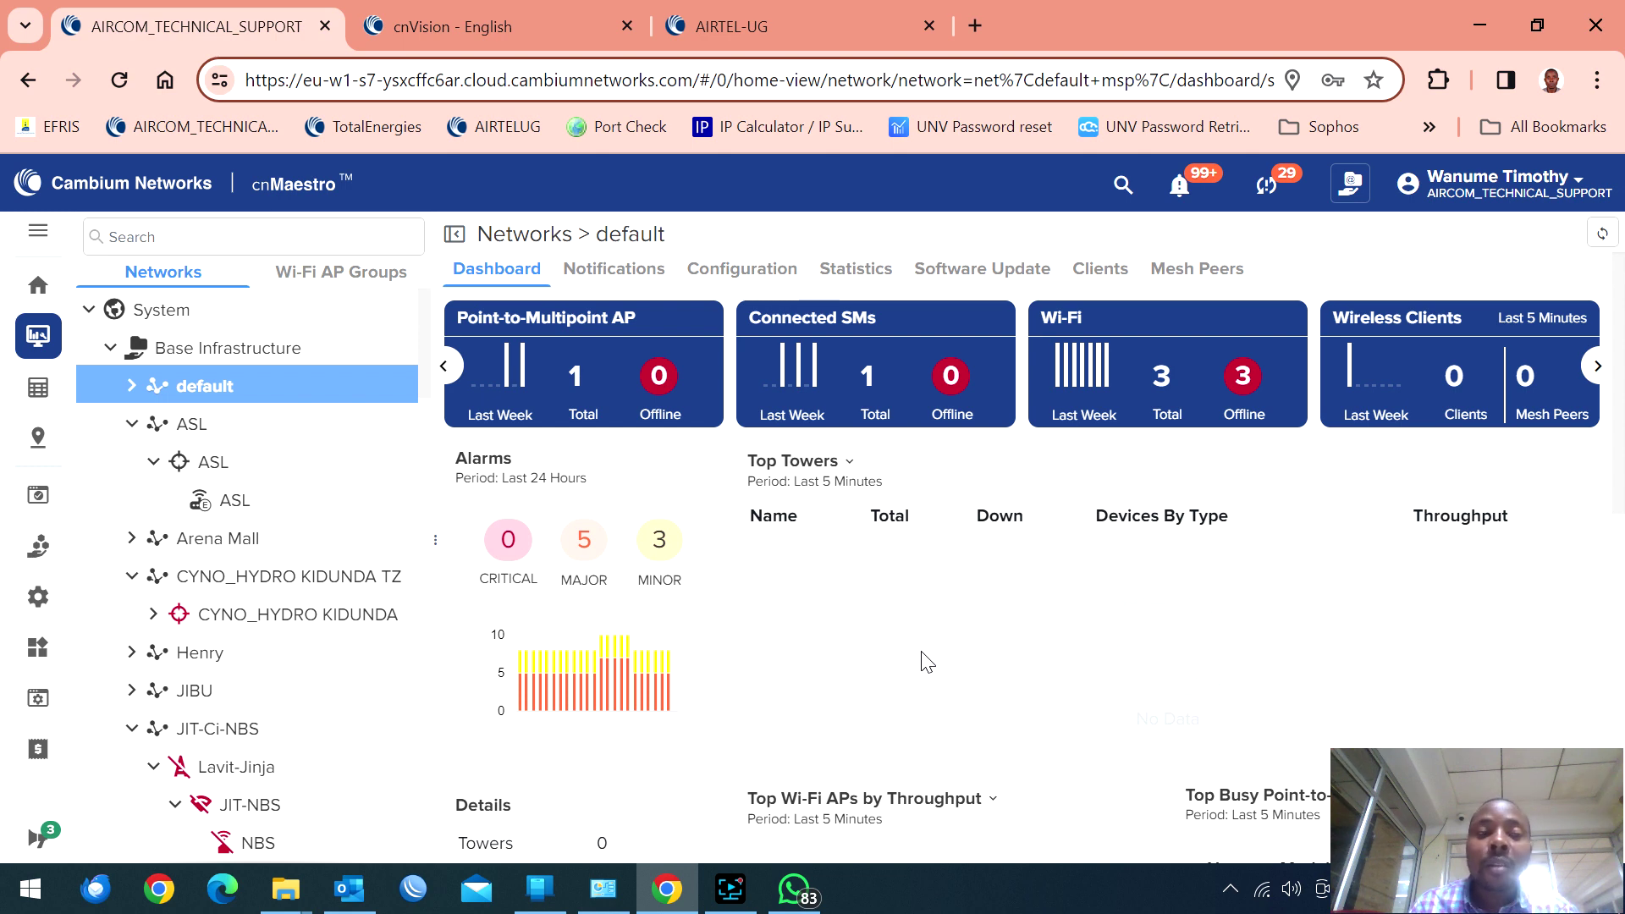
pyautogui.click(739, 876)
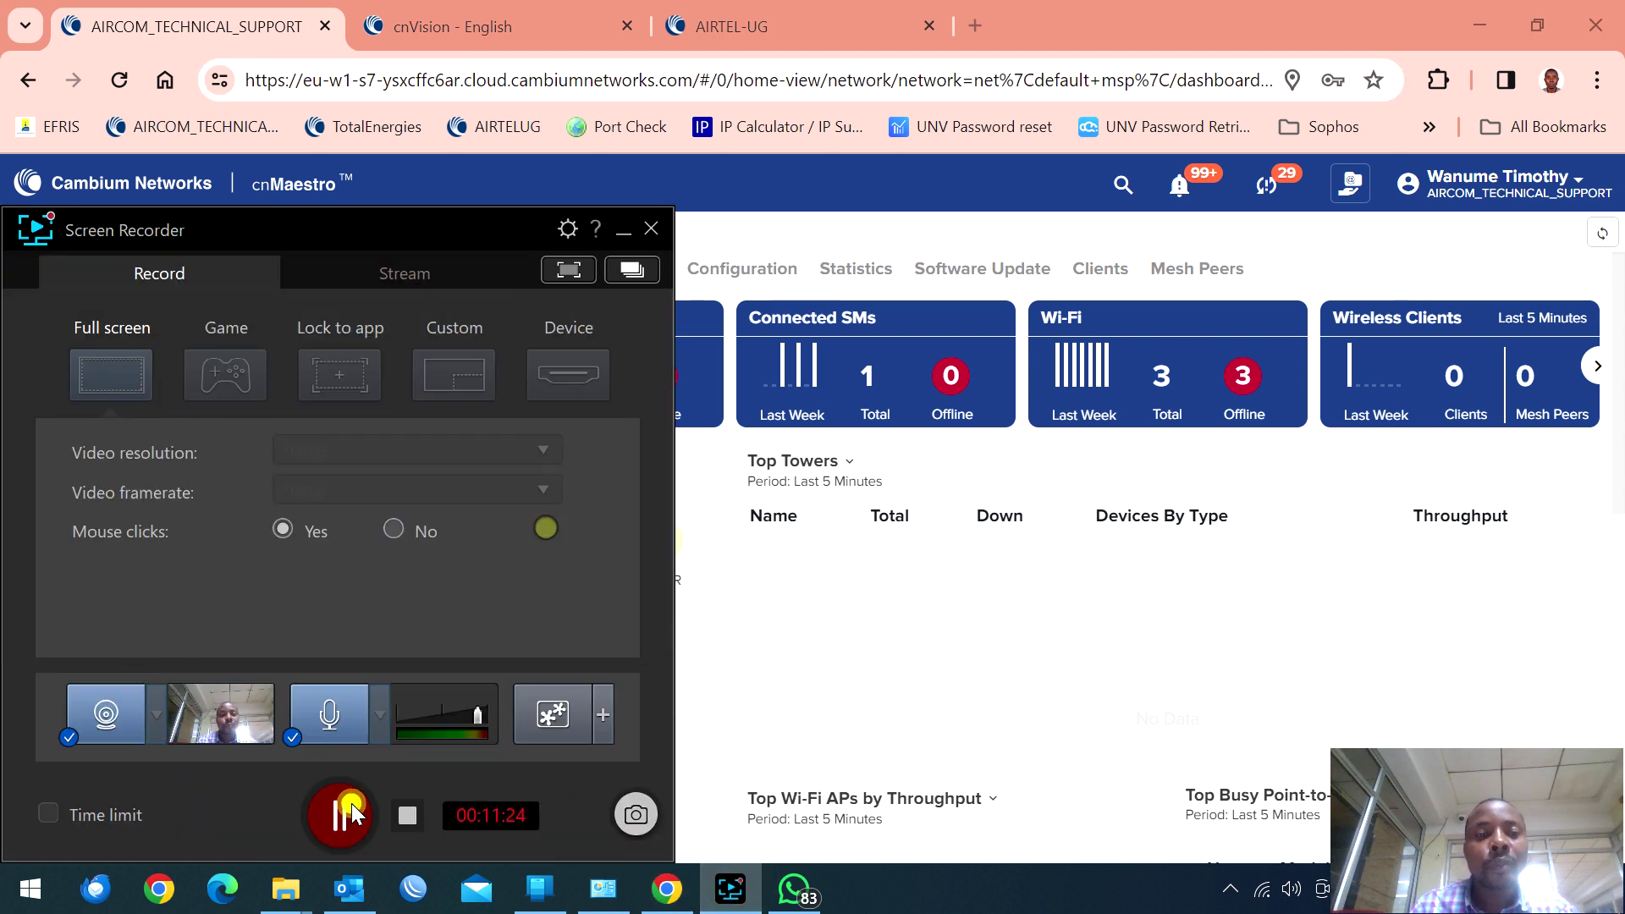